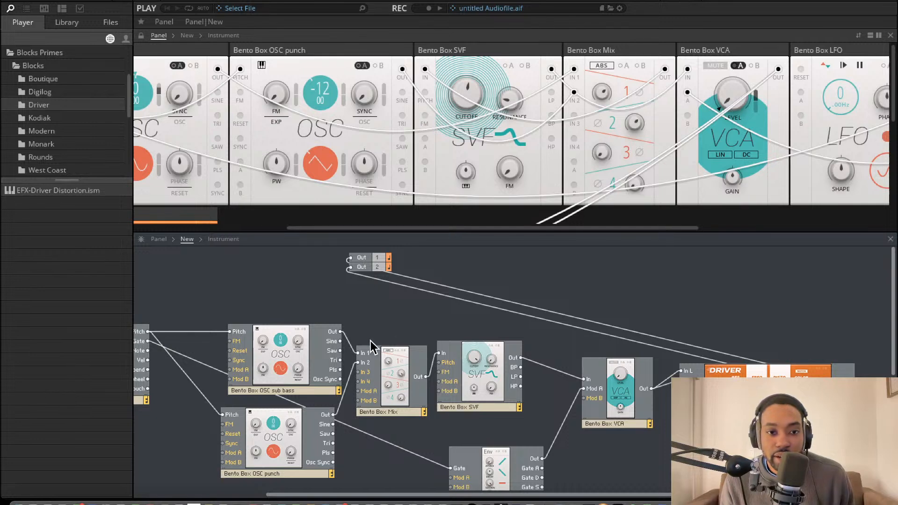
Select all the connected blocks in the lower structure view, from Note In through Driver
{"action": "scroll", "coordinate": [370, 343], "scroll_direction": "down", "scroll_amount": 3}
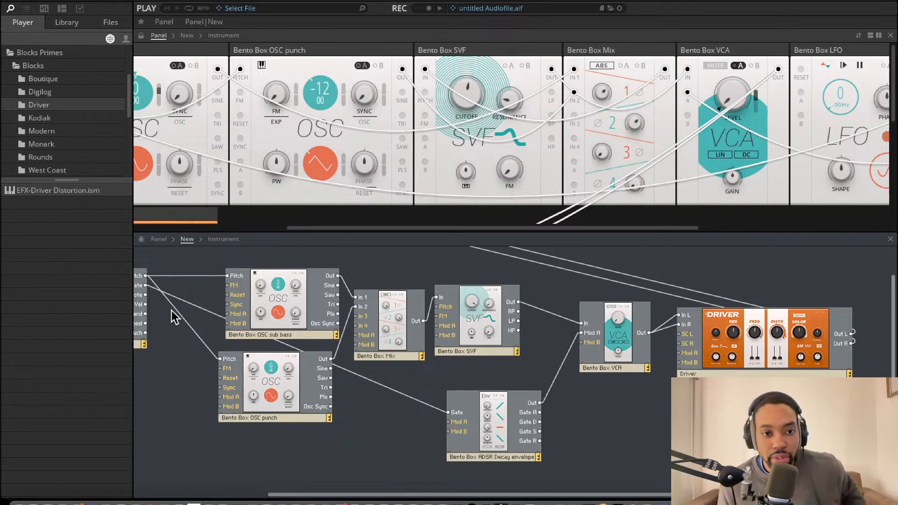
{"action": "scroll", "coordinate": [174, 316], "scroll_direction": "left", "scroll_amount": 2}
{"action": "scroll", "coordinate": [175, 311], "scroll_direction": "up", "scroll_amount": 2}
{"action": "left_click_drag", "start_coordinate": [148, 289], "coordinate": [886, 460]}
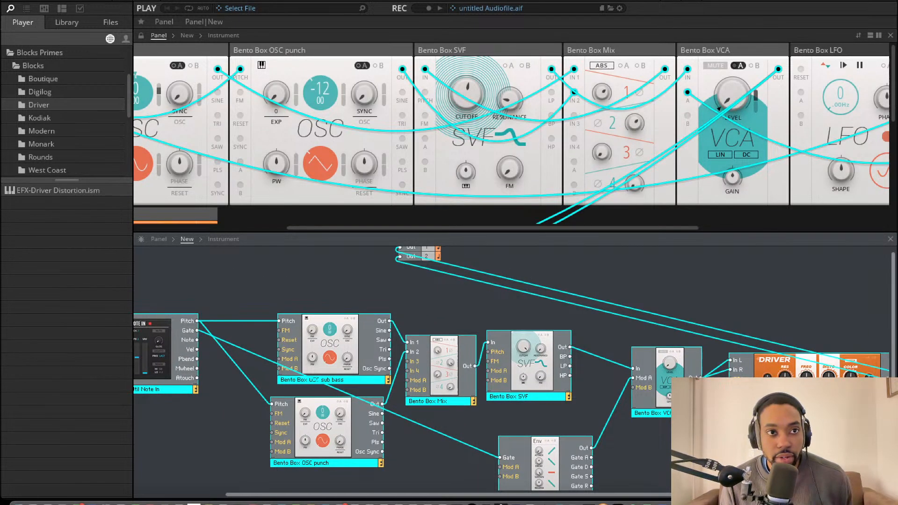
Save the ensemble under the name AfrokickLS1 in the Racks folder
{"action": "left_click", "coordinate": [86, 1]}
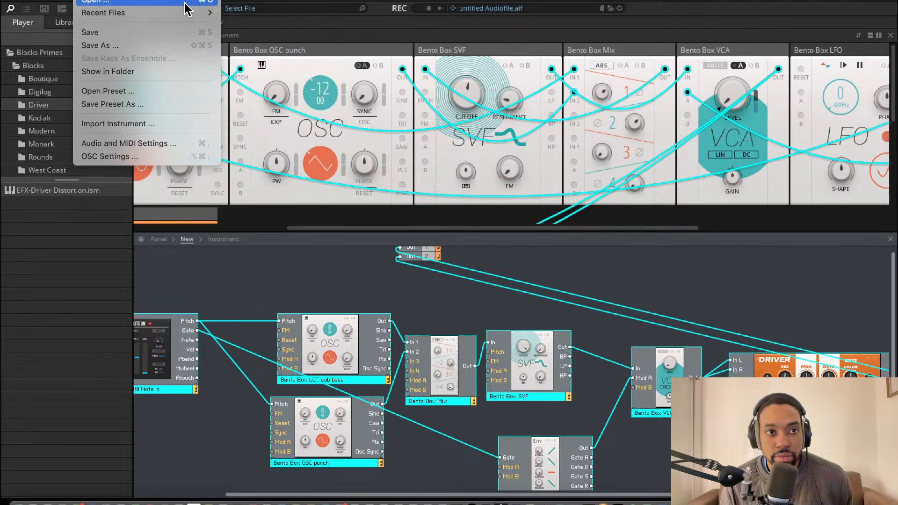
{"action": "left_click", "coordinate": [139, 45]}
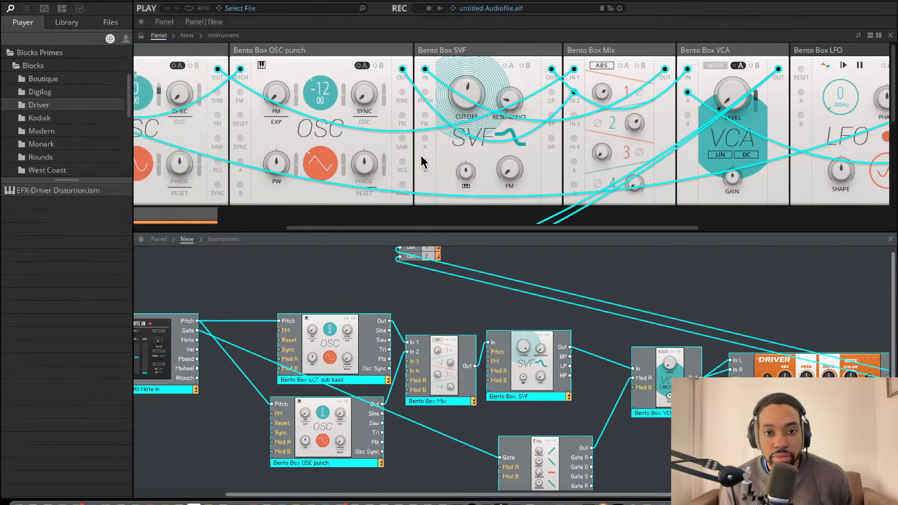
{"action": "key", "text": "BackSpace"}
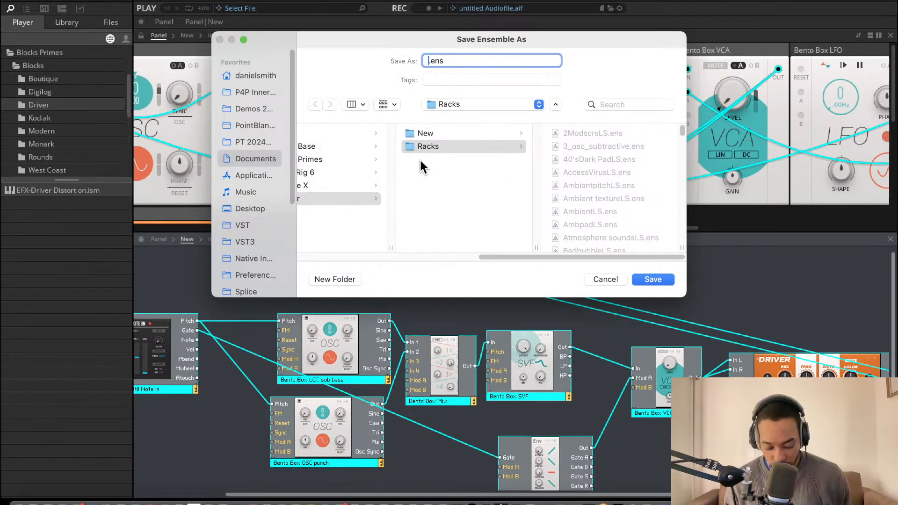
{"action": "type", "text": "Afroik"}
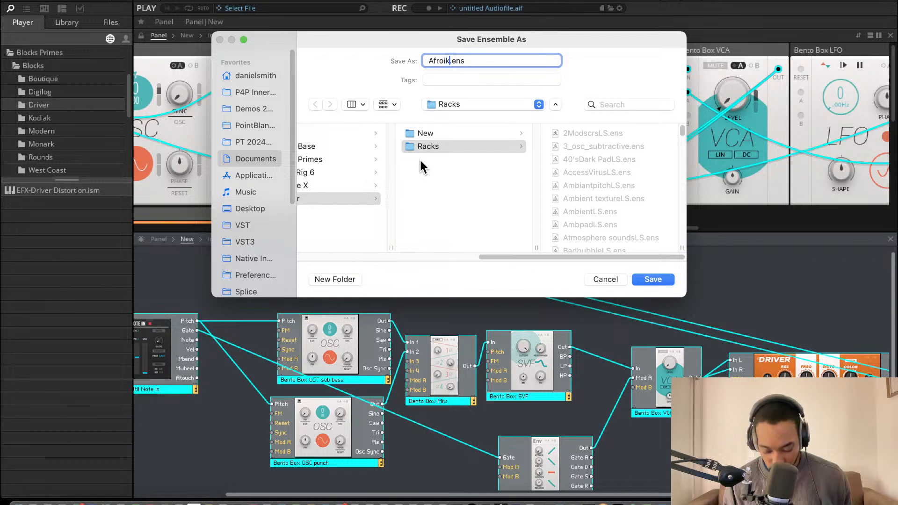
{"action": "key", "text": "BackSpace"}
{"action": "key", "text": "BackSpace"}
{"action": "type", "text": "kick"}
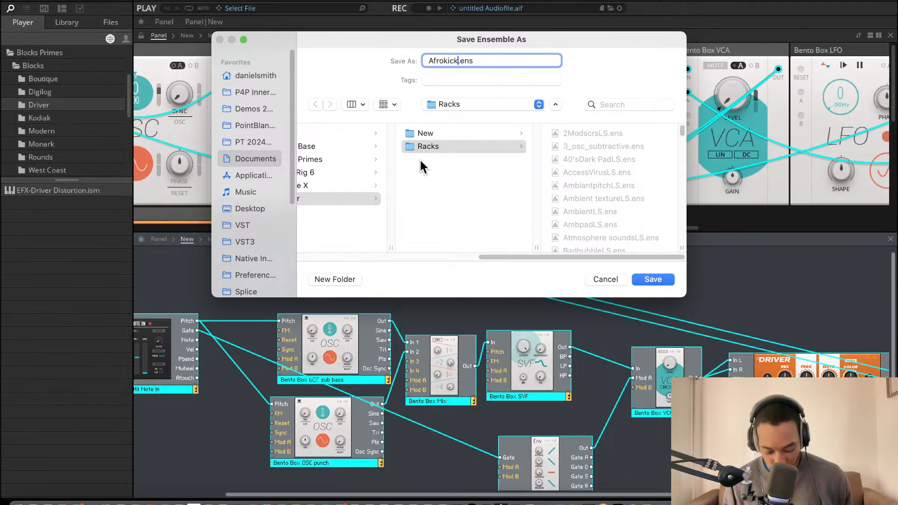
{"action": "type", "text": "LS1"}
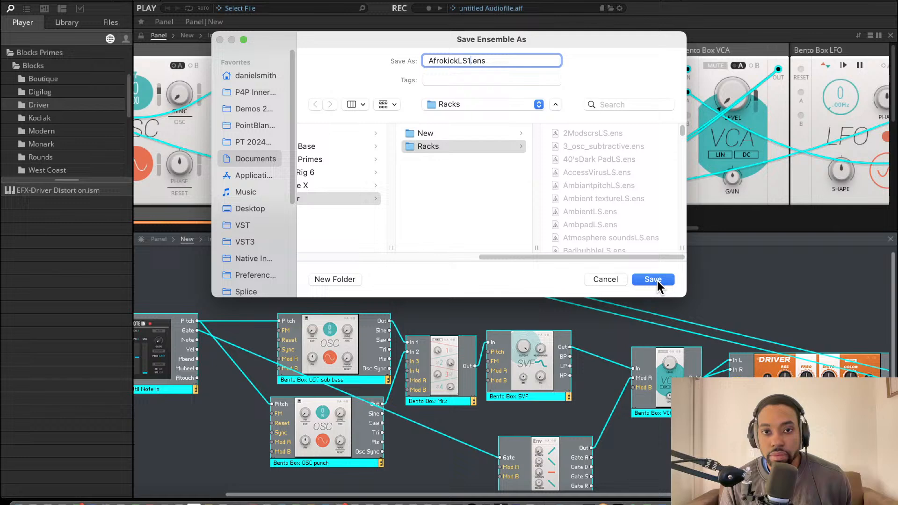
{"action": "left_click", "coordinate": [653, 279]}
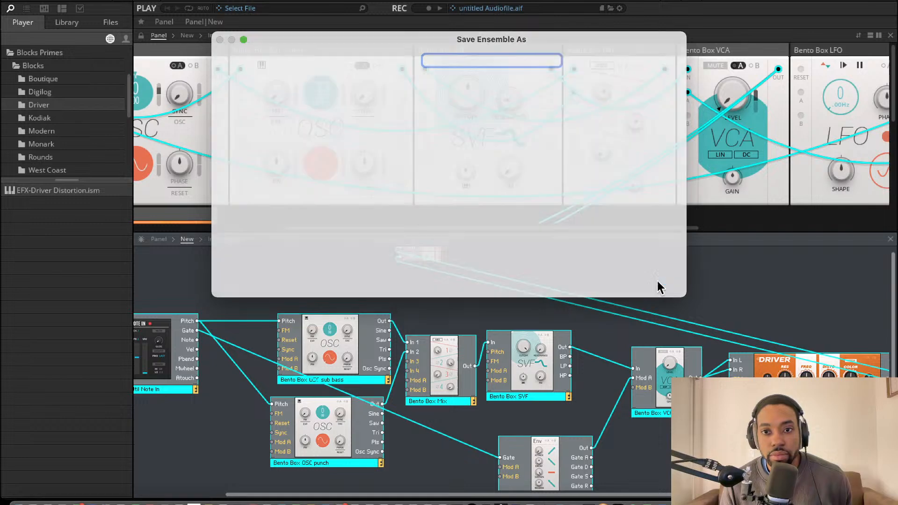
Restart Reaktor 6 and start a blank ensemble in Build mode
{"action": "left_click", "coordinate": [86, 1]}
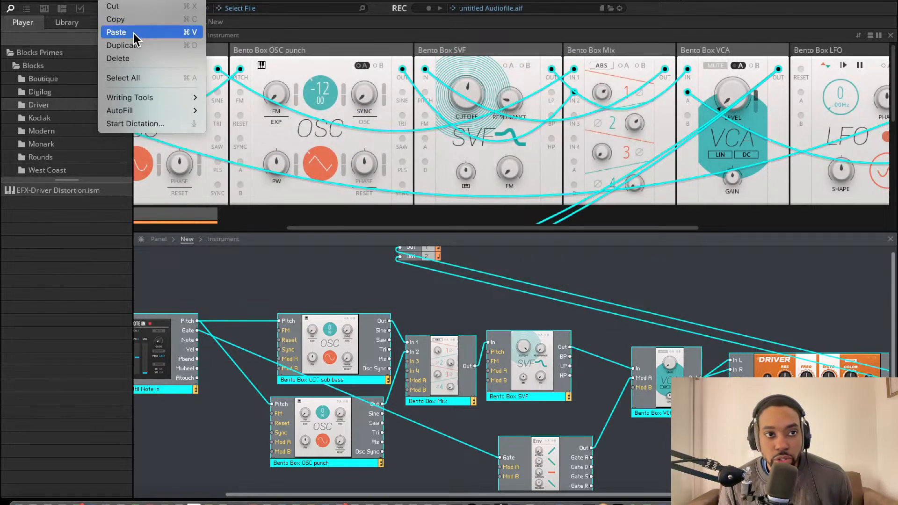
{"action": "left_click", "coordinate": [94, 0]}
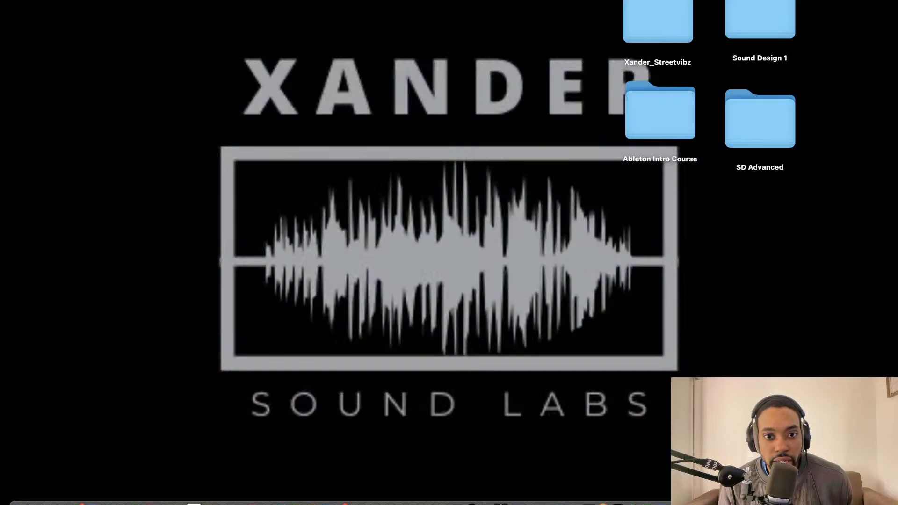
{"action": "mouse_move", "coordinate": [201, 495]}
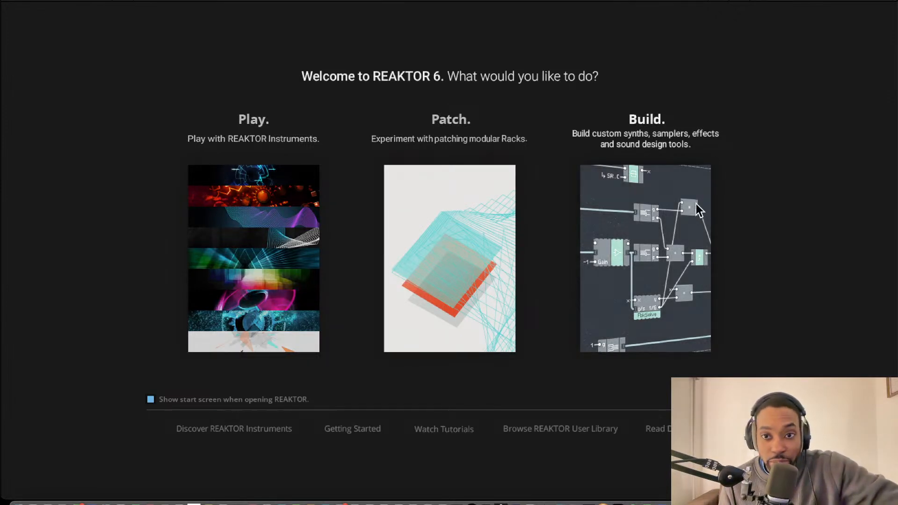
{"action": "left_click", "coordinate": [625, 275]}
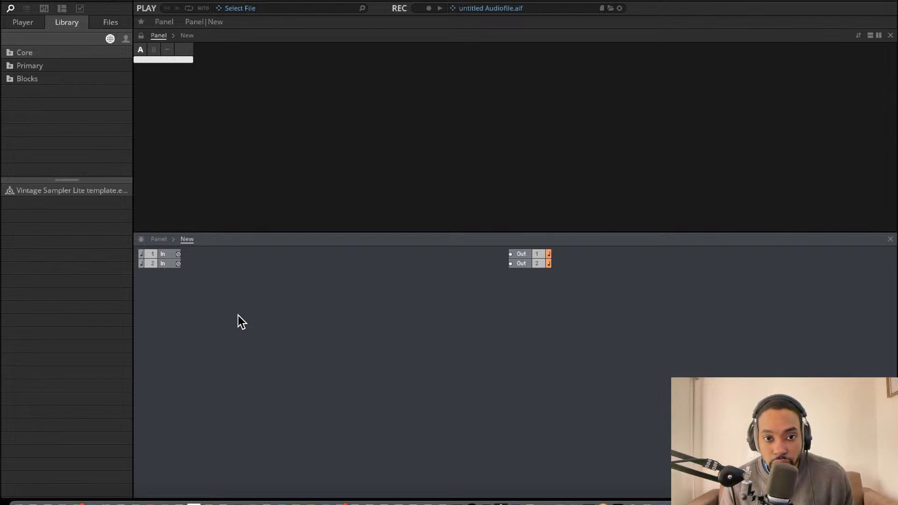
{"action": "right_click", "coordinate": [276, 317]}
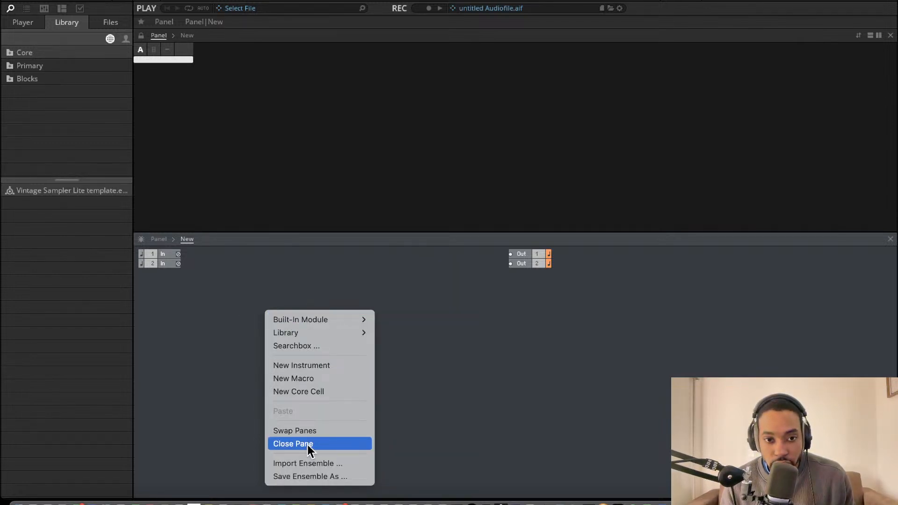
{"action": "right_click", "coordinate": [451, 335]}
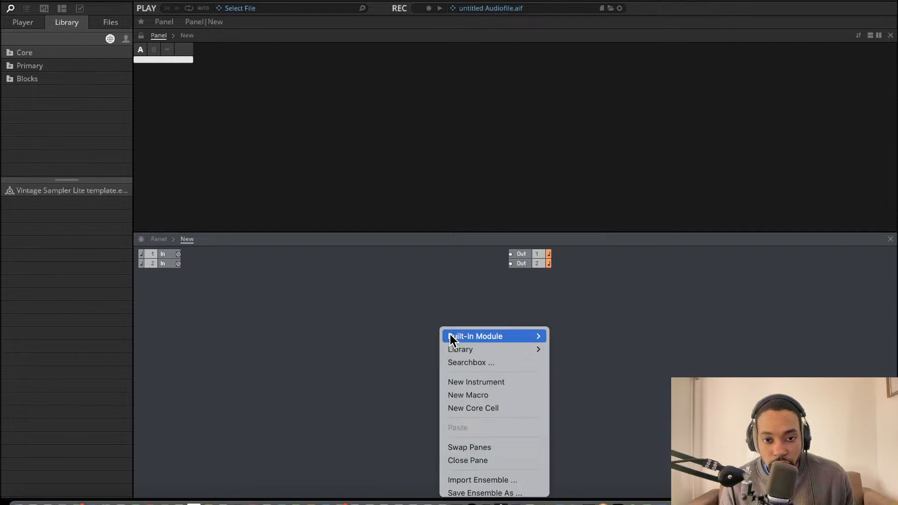
{"action": "right_click", "coordinate": [335, 381]}
{"action": "mouse_move", "coordinate": [337, 379]}
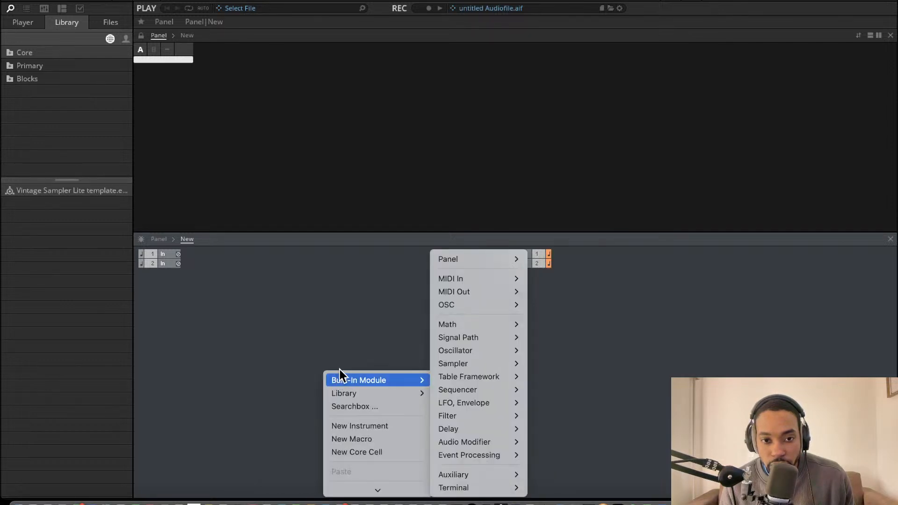
{"action": "left_click", "coordinate": [338, 334]}
{"action": "left_click", "coordinate": [29, 23]}
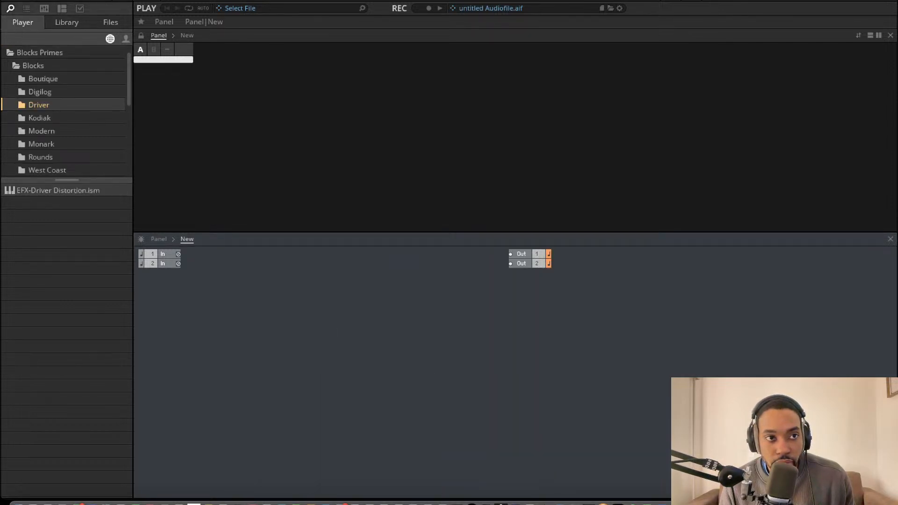
Open the recent ensemble AfrokickLS1 and select all of its connected blocks in the structure
{"action": "left_click", "coordinate": [85, 0]}
{"action": "mouse_move", "coordinate": [104, 11]}
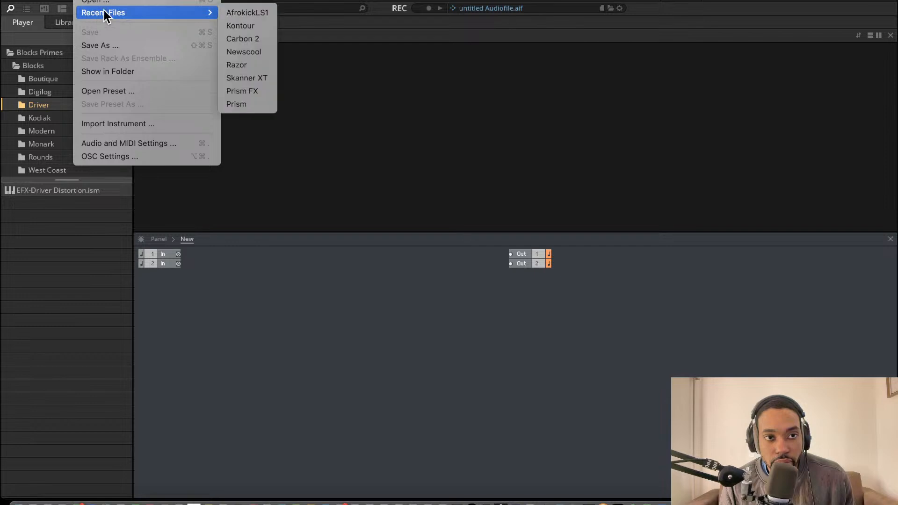
{"action": "left_click", "coordinate": [235, 13]}
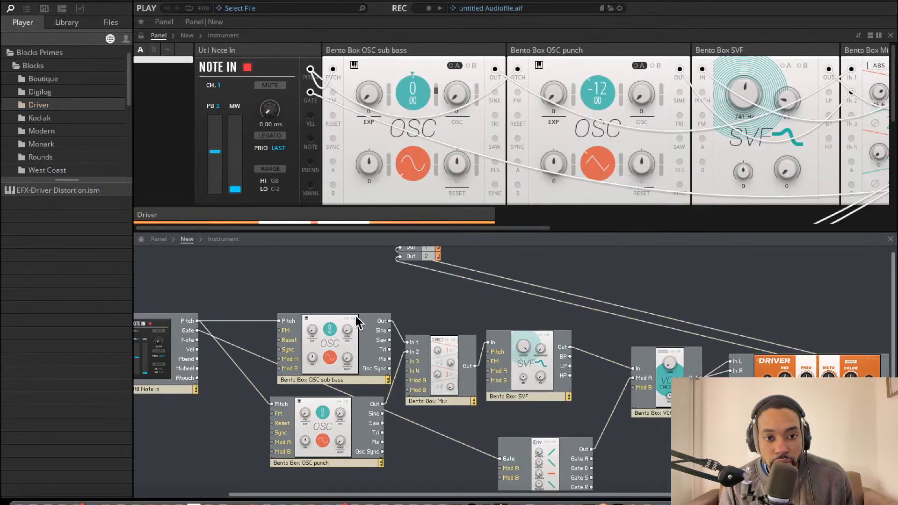
{"action": "left_click_drag", "start_coordinate": [175, 298], "coordinate": [869, 475]}
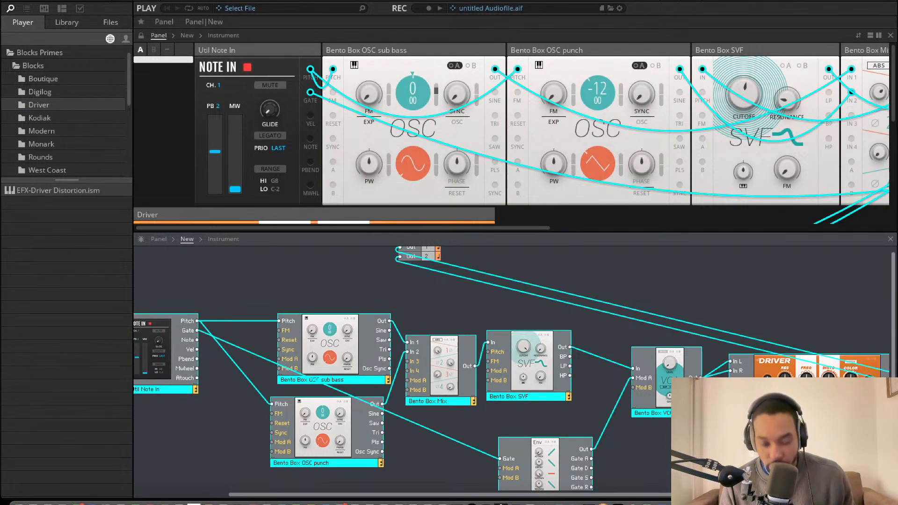
Cut the selected blocks from the structure and undo the cut
{"action": "right_click", "coordinate": [564, 375]}
{"action": "right_click", "coordinate": [527, 371]}
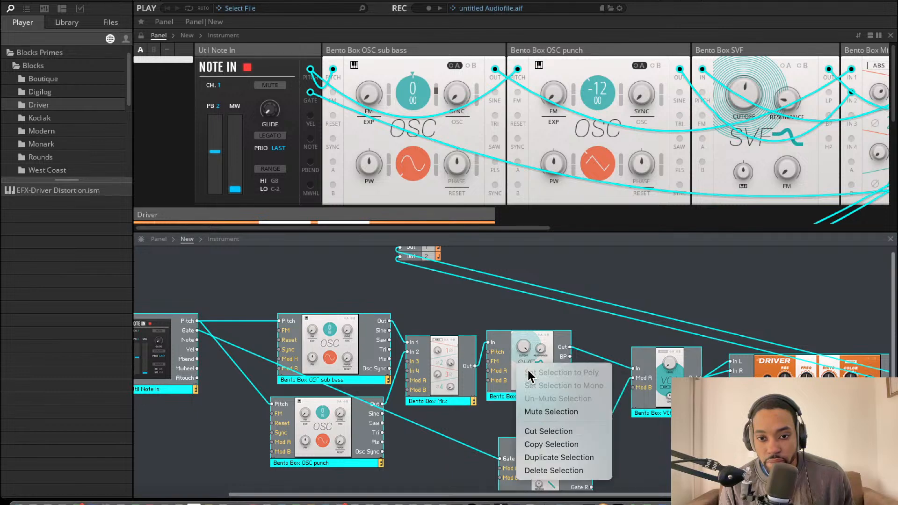
{"action": "left_click", "coordinate": [558, 433]}
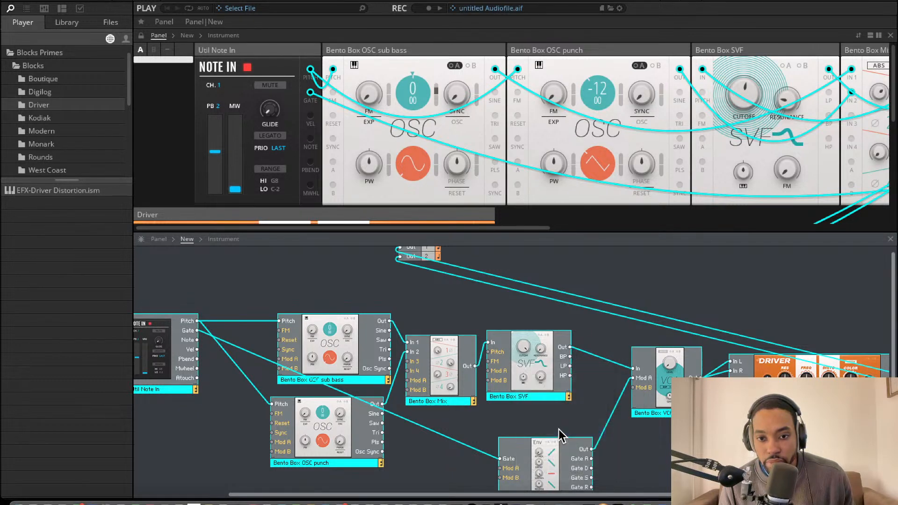
{"action": "key", "text": "super+z"}
Copy the Bento Box SVF block and create a new ensemble without saving the changes to AfrokickLS1
{"action": "right_click", "coordinate": [536, 381]}
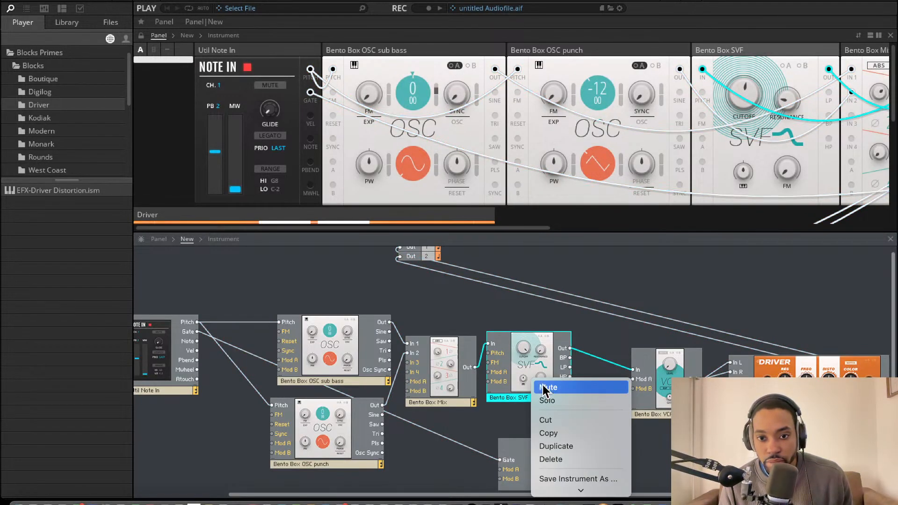
{"action": "left_click", "coordinate": [558, 431]}
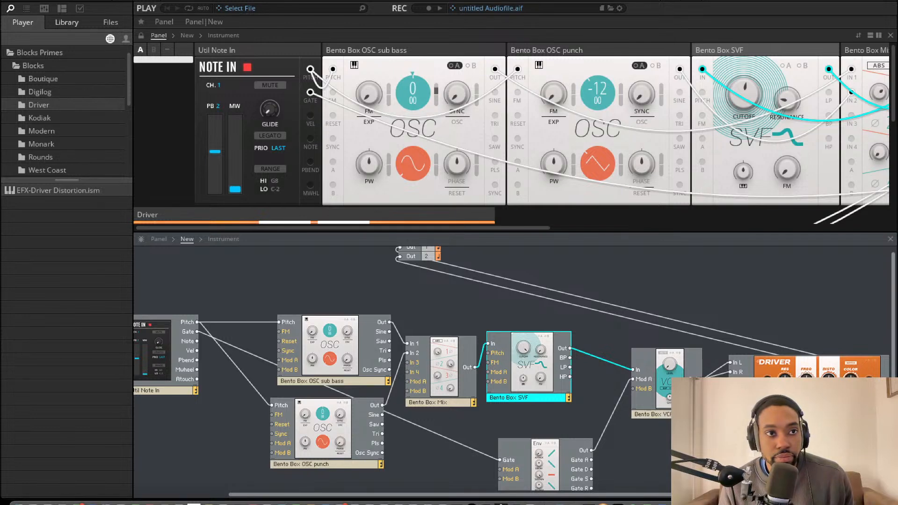
{"action": "left_click", "coordinate": [84, 0]}
{"action": "left_click", "coordinate": [93, 0]}
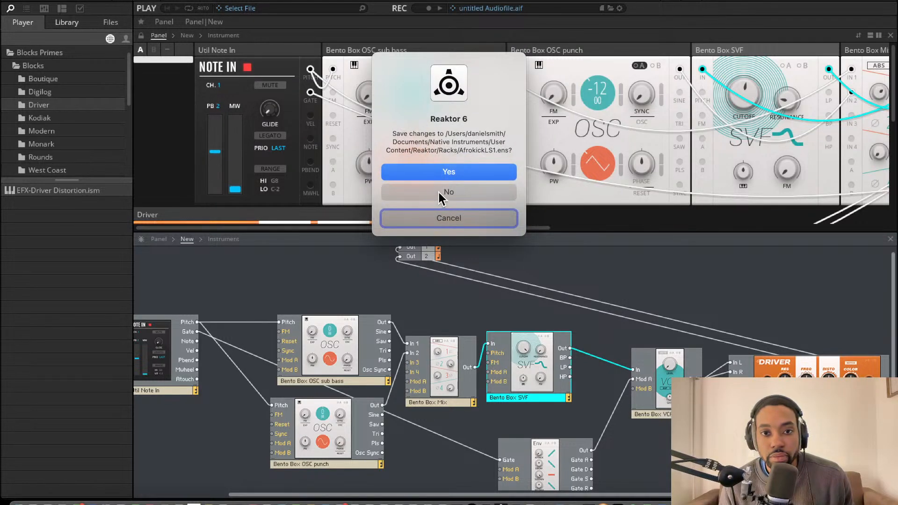
{"action": "left_click", "coordinate": [438, 192]}
Paste the copied SVF block into the blank structure and place it just below the input terminals
{"action": "left_click", "coordinate": [307, 318]}
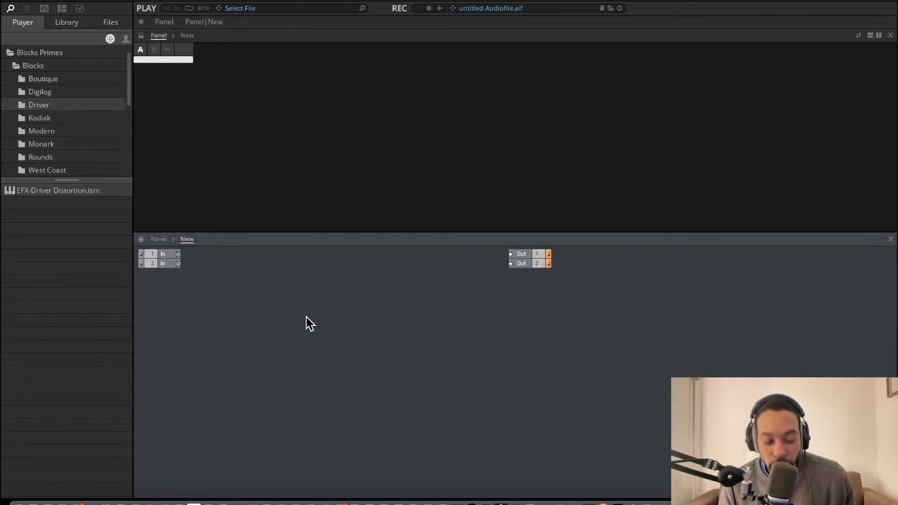
{"action": "key", "text": "super+v"}
{"action": "left_click_drag", "start_coordinate": [349, 340], "coordinate": [249, 325]}
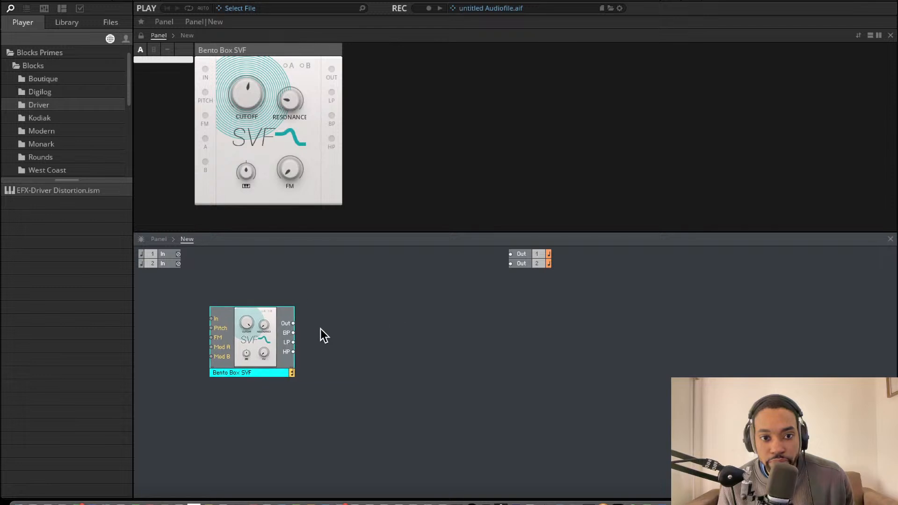
Delete the pasted Bento Box SVF block from the new ensemble
{"action": "left_click", "coordinate": [320, 329]}
{"action": "left_click", "coordinate": [253, 324]}
{"action": "key", "text": "Delete"}
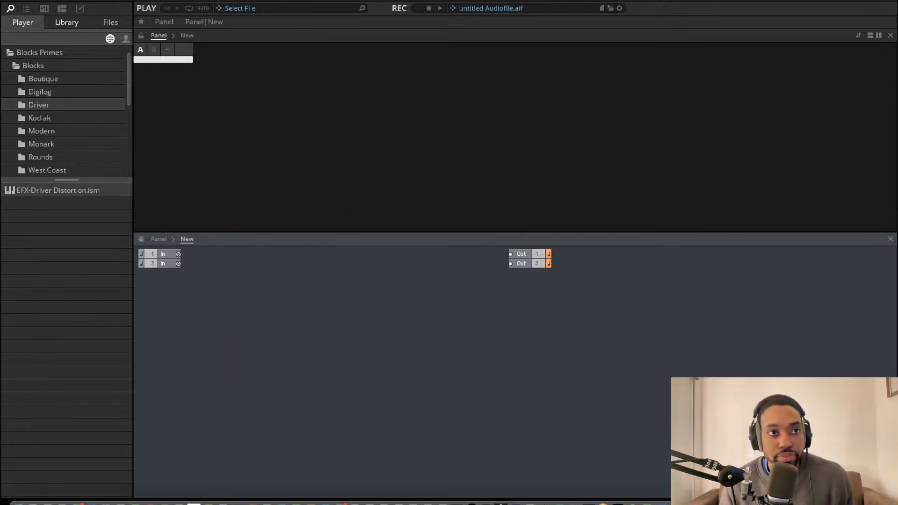
Reopen the recent ensemble AfrokickLS1, discarding the changes to the blank ensemble
{"action": "left_click", "coordinate": [94, 0]}
{"action": "mouse_move", "coordinate": [167, 10]}
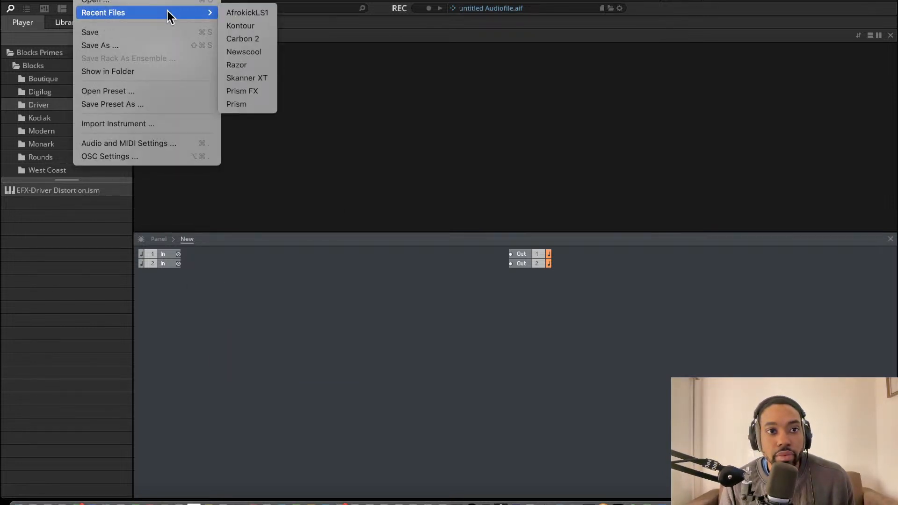
{"action": "left_click", "coordinate": [252, 14]}
{"action": "left_click", "coordinate": [450, 185]}
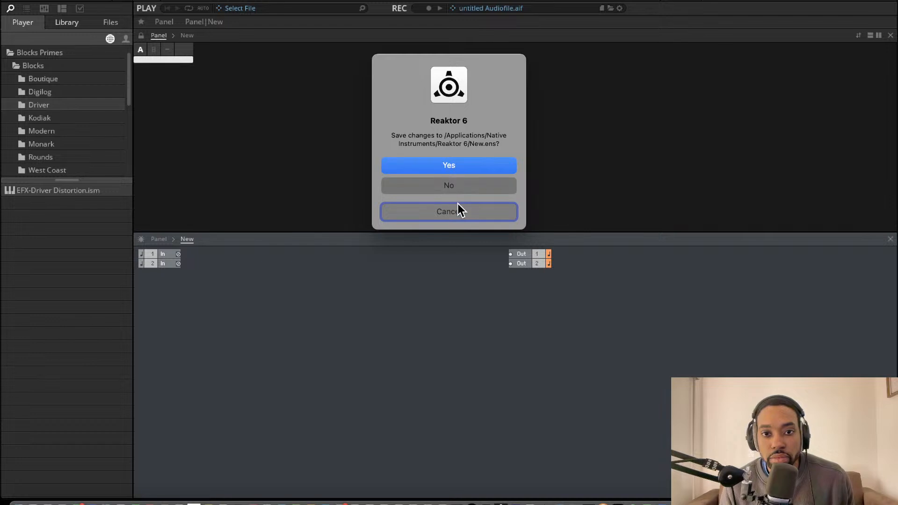
Widen the browser sidebar slightly and select all the connected blocks of the reopened kick patch
{"action": "left_click_drag", "start_coordinate": [135, 304], "coordinate": [370, 304]}
{"action": "left_click_drag", "start_coordinate": [371, 407], "coordinate": [180, 404]}
{"action": "left_click_drag", "start_coordinate": [223, 289], "coordinate": [850, 462]}
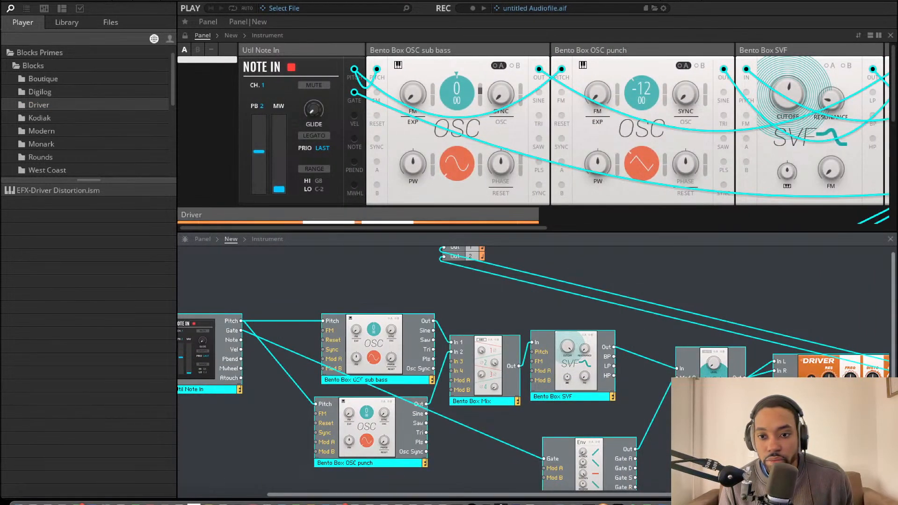
{"action": "right_click", "coordinate": [543, 355]}
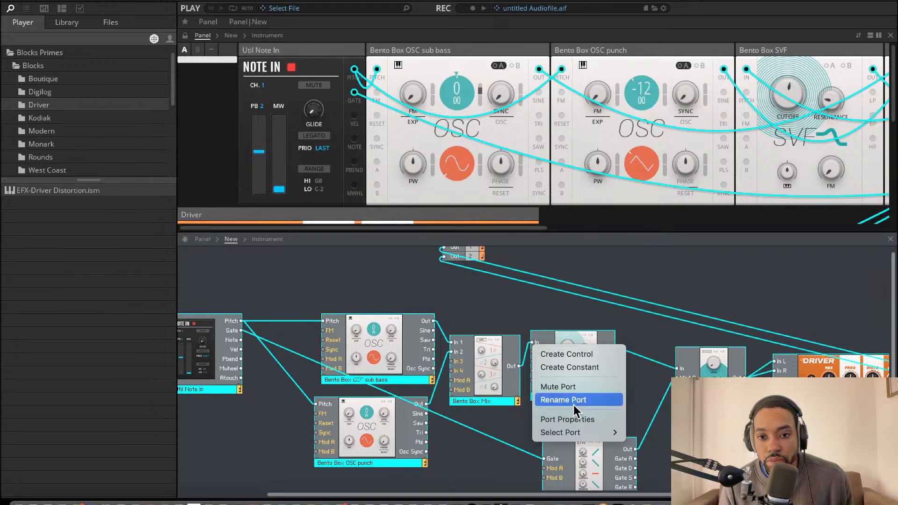
{"action": "right_click", "coordinate": [667, 322]}
{"action": "right_click", "coordinate": [630, 320]}
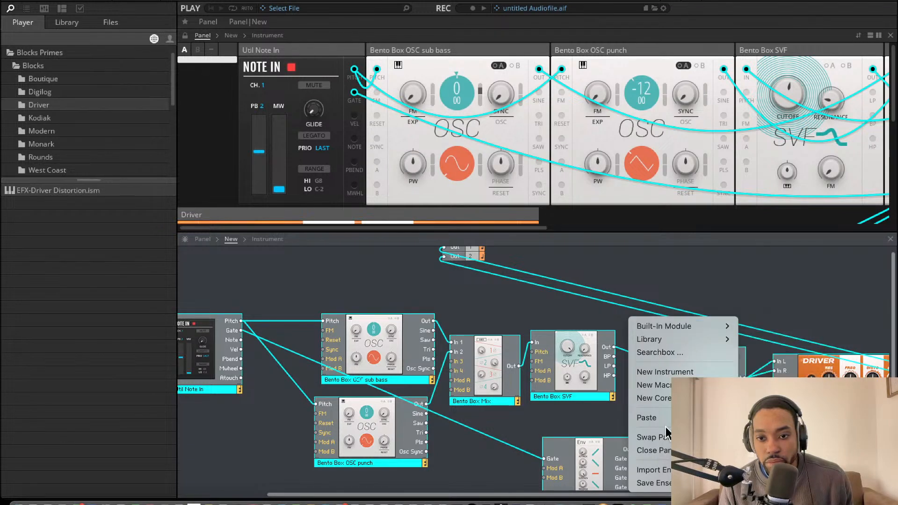
{"action": "right_click", "coordinate": [524, 321]}
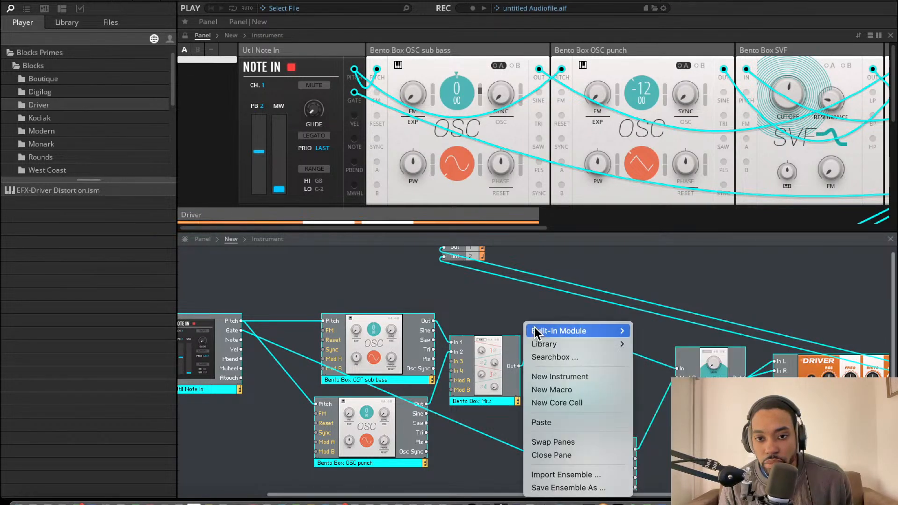
{"action": "right_click", "coordinate": [490, 309]}
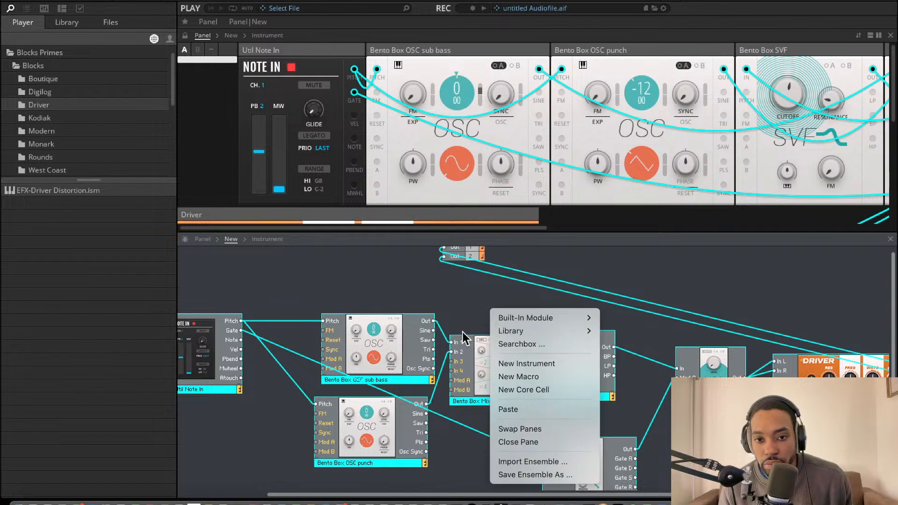
{"action": "right_click", "coordinate": [395, 323]}
{"action": "right_click", "coordinate": [366, 294]}
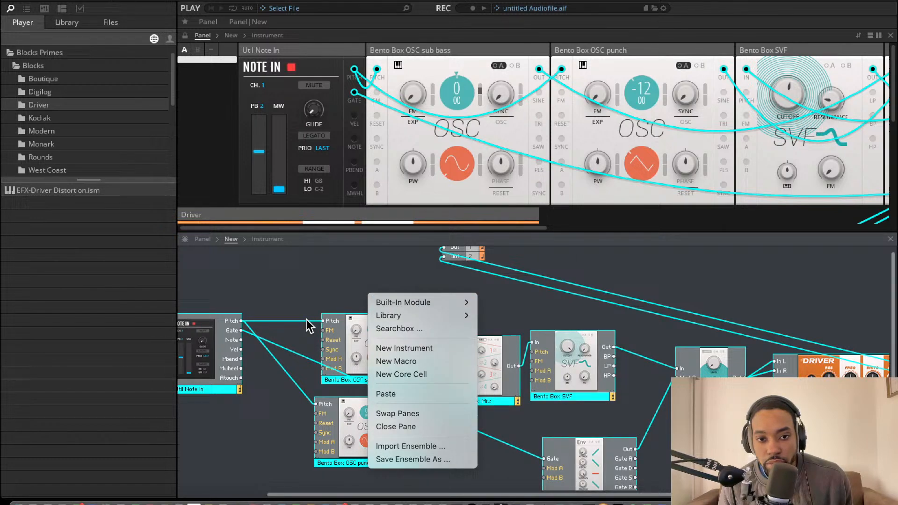
{"action": "left_click", "coordinate": [217, 301]}
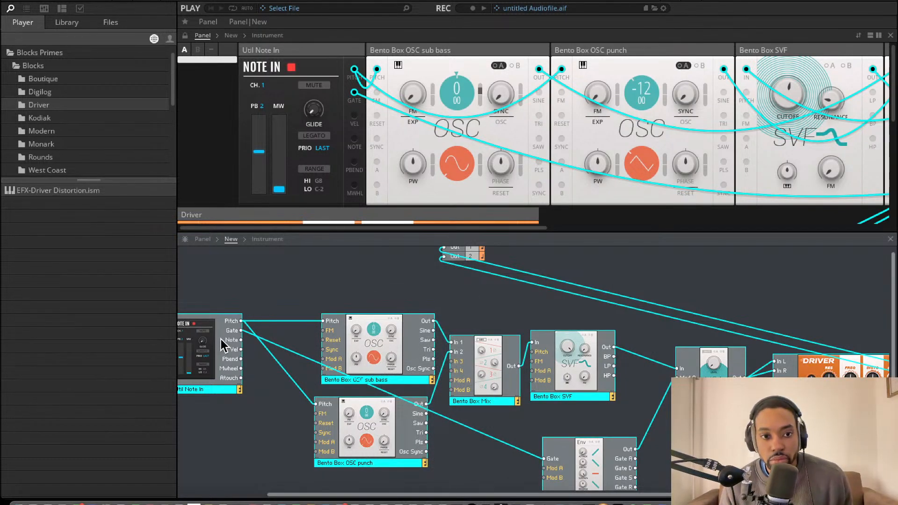
{"action": "right_click", "coordinate": [228, 322]}
{"action": "right_click", "coordinate": [235, 295]}
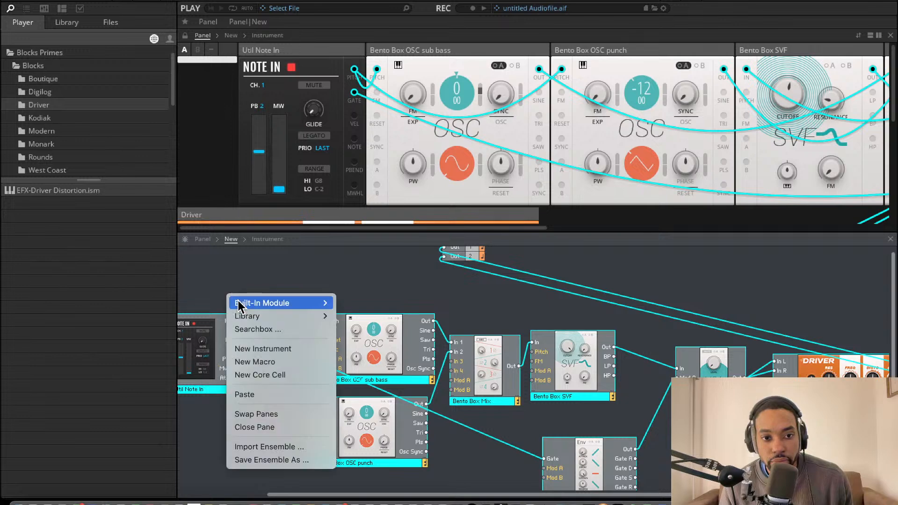
{"action": "left_click", "coordinate": [237, 287]}
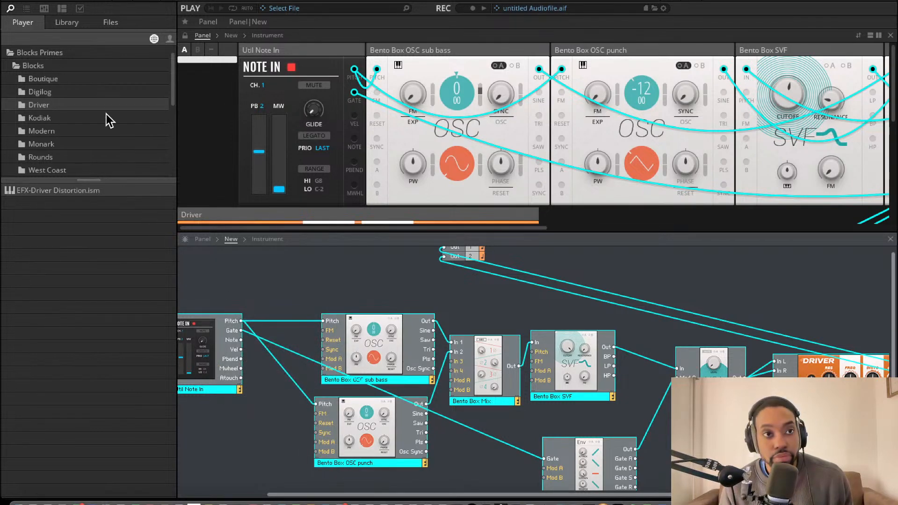
Copy the selected kick blocks and paste them with their connections into the structure of a new ensemble
{"action": "left_click", "coordinate": [104, 2]}
{"action": "left_click", "coordinate": [96, 1]}
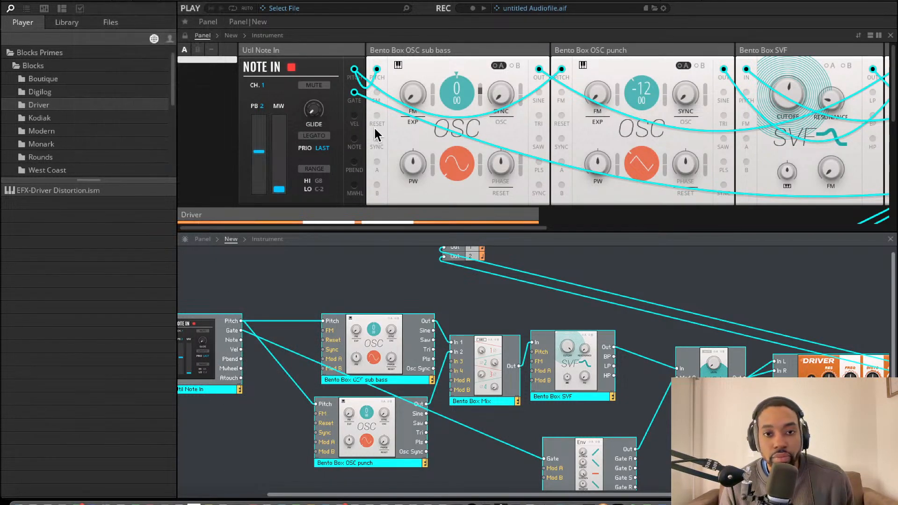
{"action": "left_click", "coordinate": [304, 320]}
{"action": "key", "text": "super+v"}
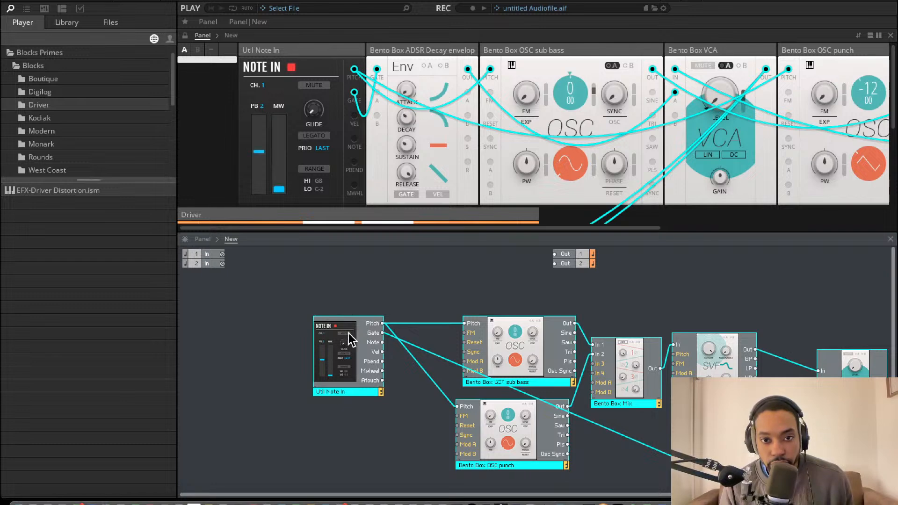
Move the pasted block group toward the left edge of the structure and nudge the OSC sub bass block slightly
{"action": "left_click_drag", "start_coordinate": [349, 332], "coordinate": [209, 419]}
{"action": "scroll", "coordinate": [342, 352], "scroll_direction": "down", "scroll_amount": 5}
{"action": "scroll", "coordinate": [360, 345], "scroll_direction": "up", "scroll_amount": 1}
{"action": "left_click", "coordinate": [324, 357]}
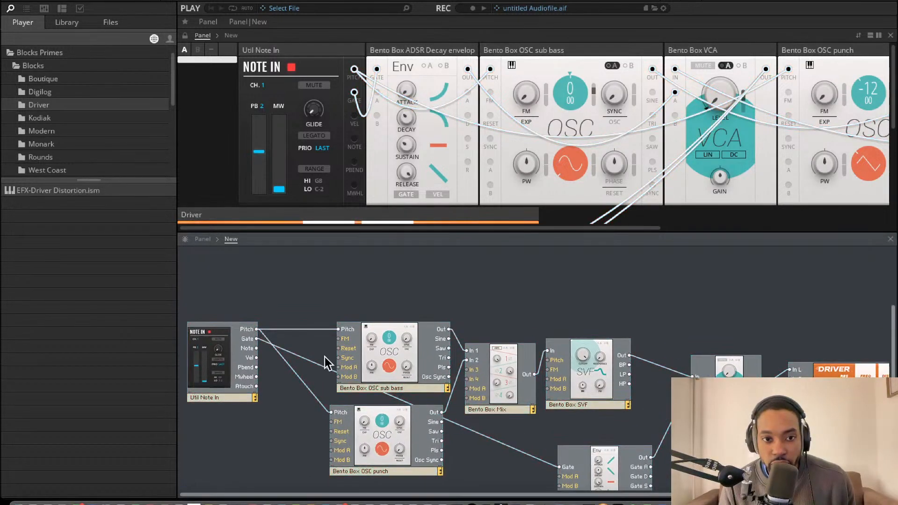
{"action": "left_click_drag", "start_coordinate": [388, 340], "coordinate": [386, 335]}
Select the connected blocks and examine the commands available for ports, selected blocks and empty structure space
{"action": "left_click_drag", "start_coordinate": [297, 302], "coordinate": [315, 397]}
{"action": "left_click_drag", "start_coordinate": [273, 287], "coordinate": [863, 421]}
{"action": "right_click", "coordinate": [546, 370]}
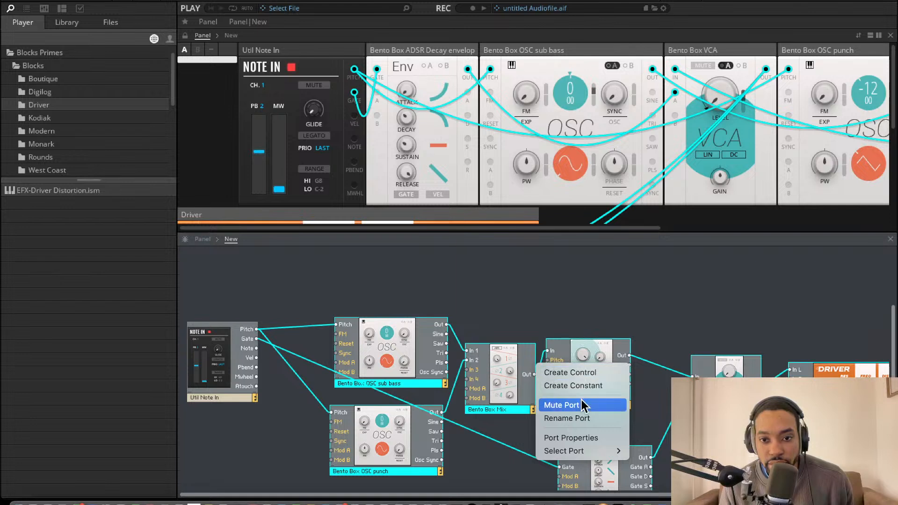
{"action": "right_click", "coordinate": [579, 330]}
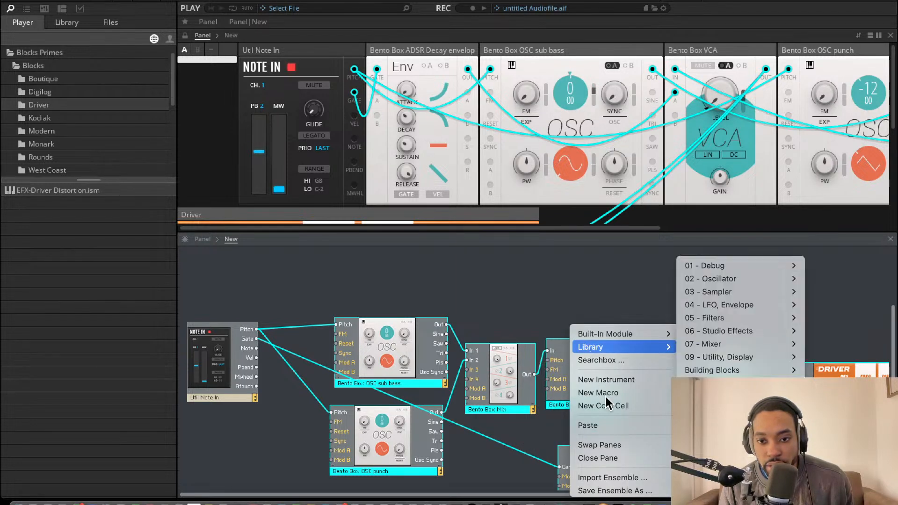
{"action": "right_click", "coordinate": [551, 363]}
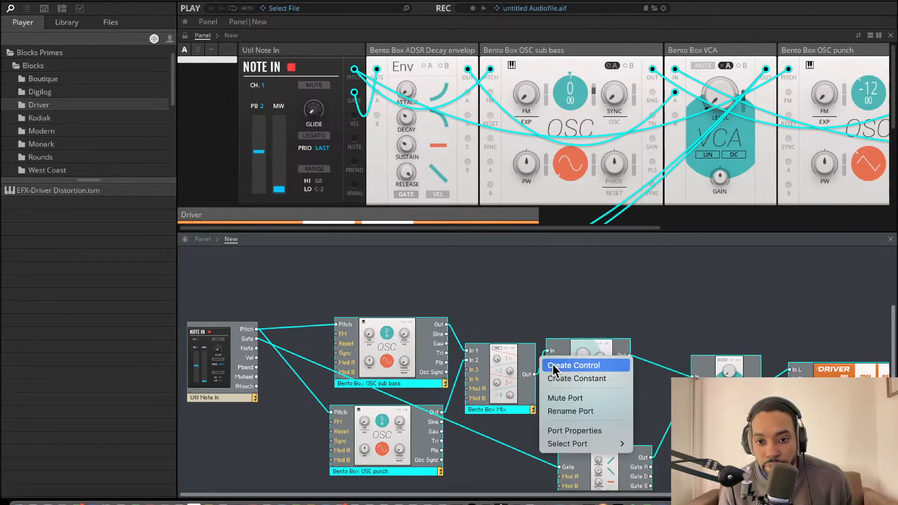
{"action": "right_click", "coordinate": [506, 326]}
{"action": "mouse_move", "coordinate": [512, 332]}
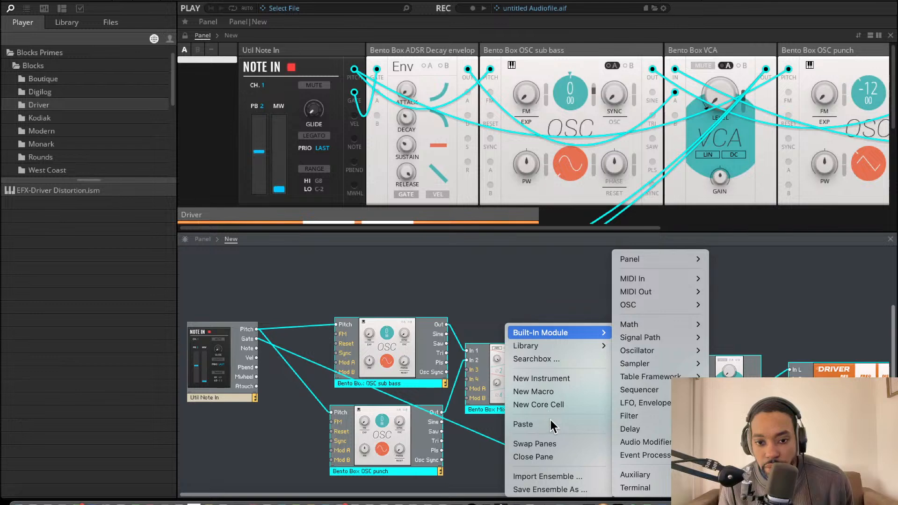
{"action": "right_click", "coordinate": [373, 323]}
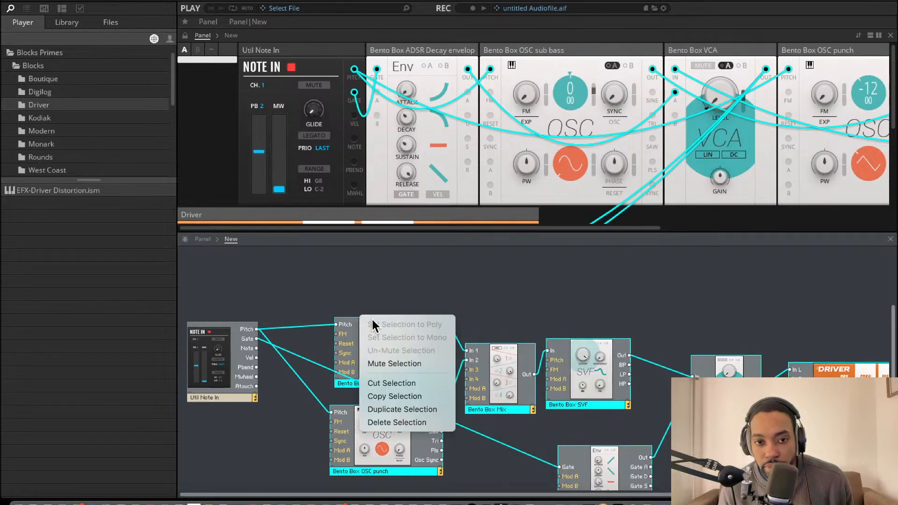
{"action": "right_click", "coordinate": [270, 262]}
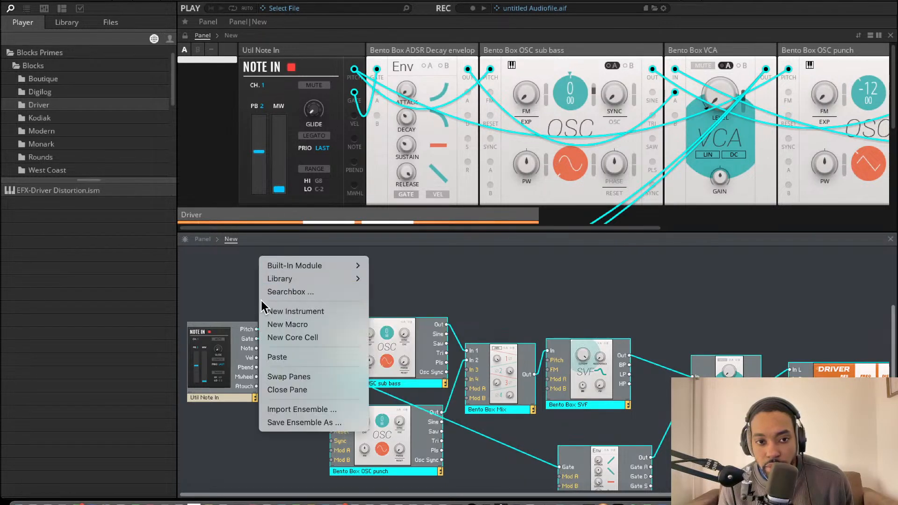
Select all the blocks including Util Note In and examine the editing, view and selection commands for a way to remove the cables
{"action": "left_click", "coordinate": [222, 292]}
{"action": "left_click_drag", "start_coordinate": [221, 290], "coordinate": [865, 495]}
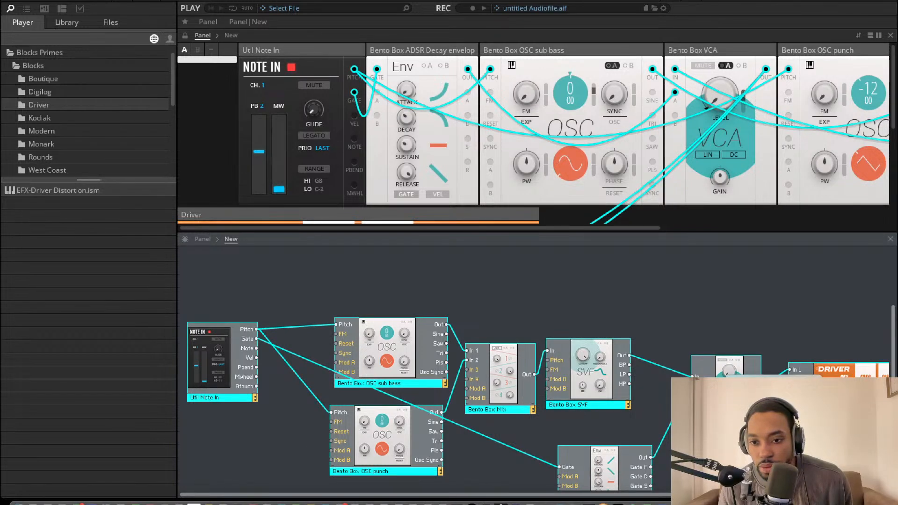
{"action": "right_click", "coordinate": [666, 446]}
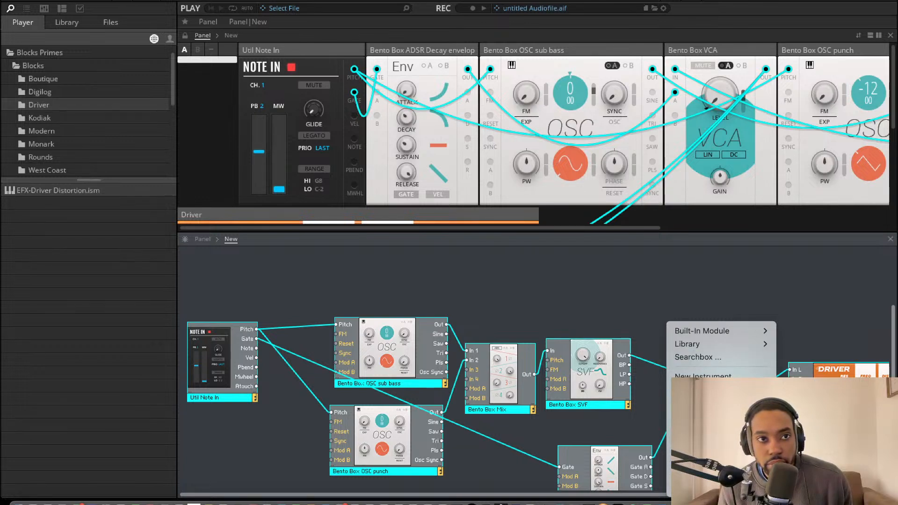
{"action": "left_click", "coordinate": [137, 1]}
{"action": "mouse_move", "coordinate": [179, 0]}
{"action": "mouse_move", "coordinate": [215, 1]}
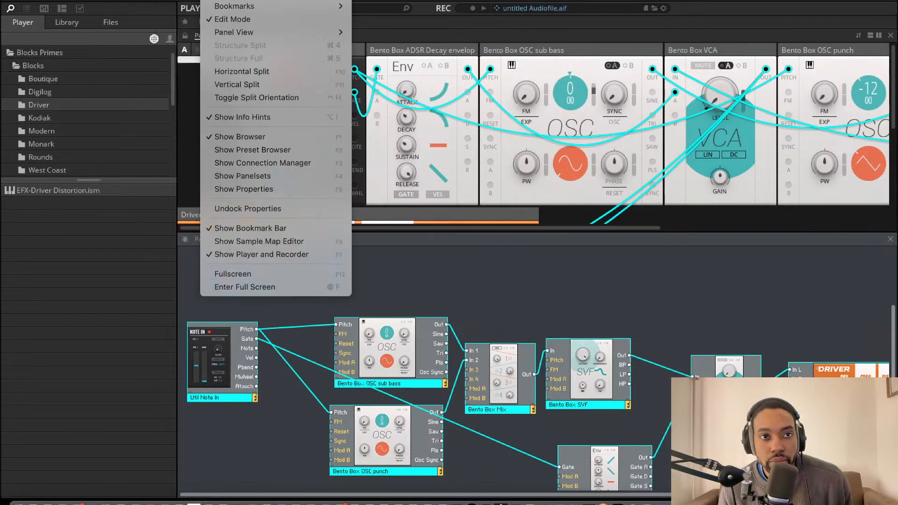
{"action": "mouse_move", "coordinate": [136, 1]}
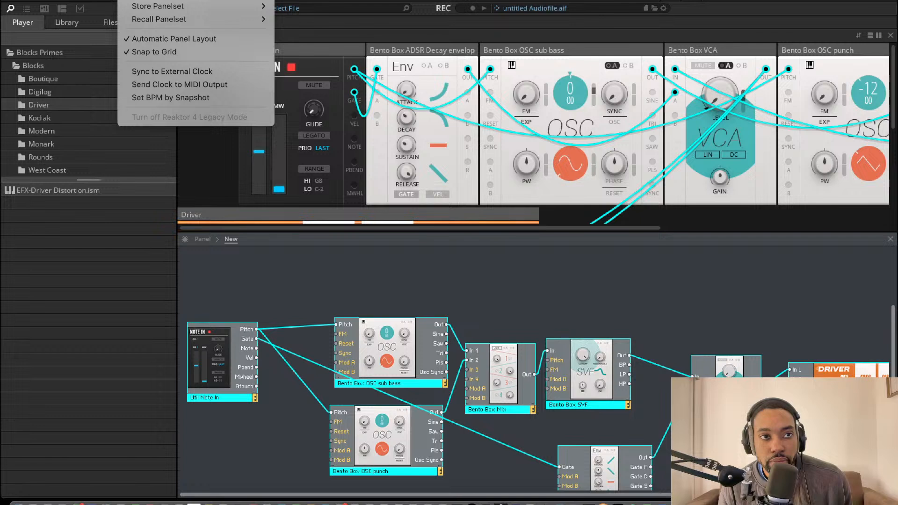
{"action": "mouse_move", "coordinate": [107, 1]}
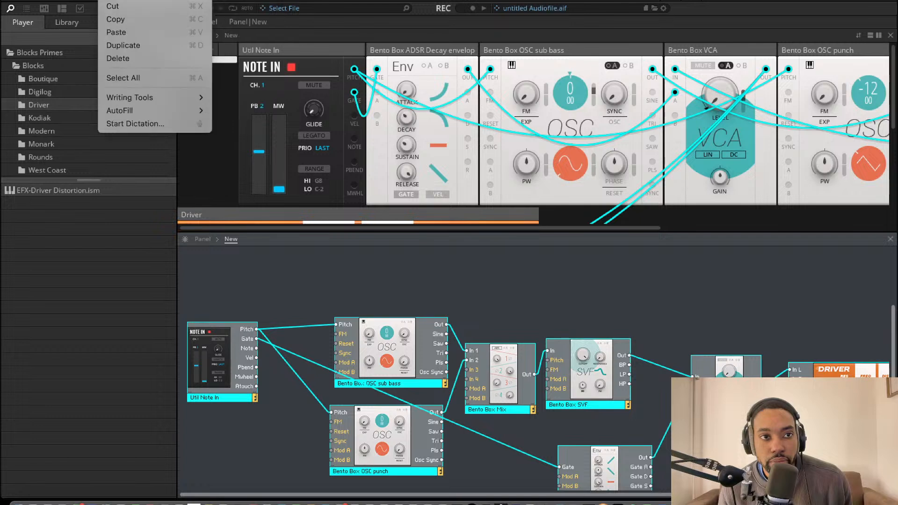
{"action": "left_click", "coordinate": [134, 74]}
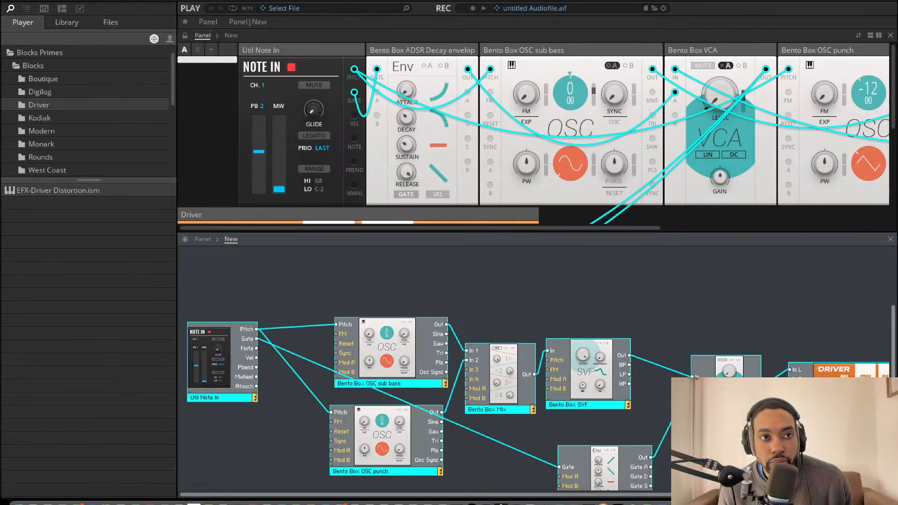
{"action": "left_click", "coordinate": [109, 1]}
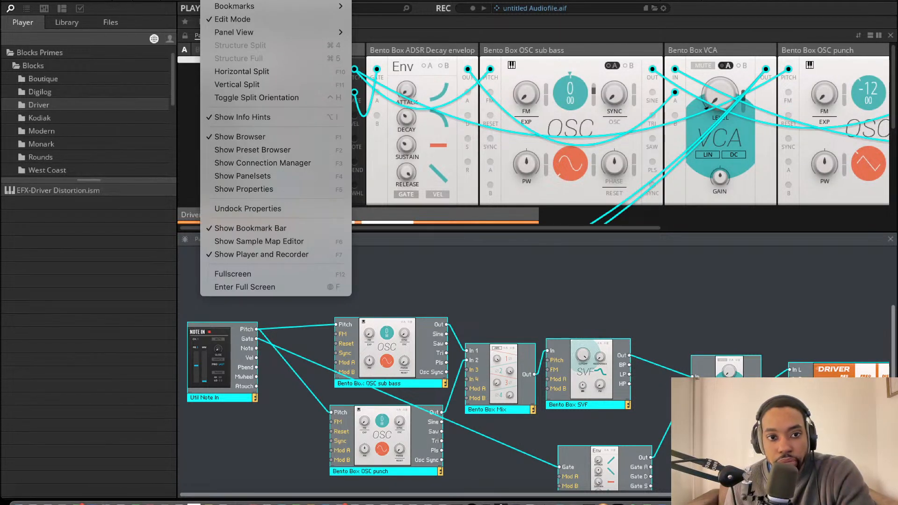
{"action": "left_click", "coordinate": [457, 231]}
{"action": "right_click", "coordinate": [411, 274]}
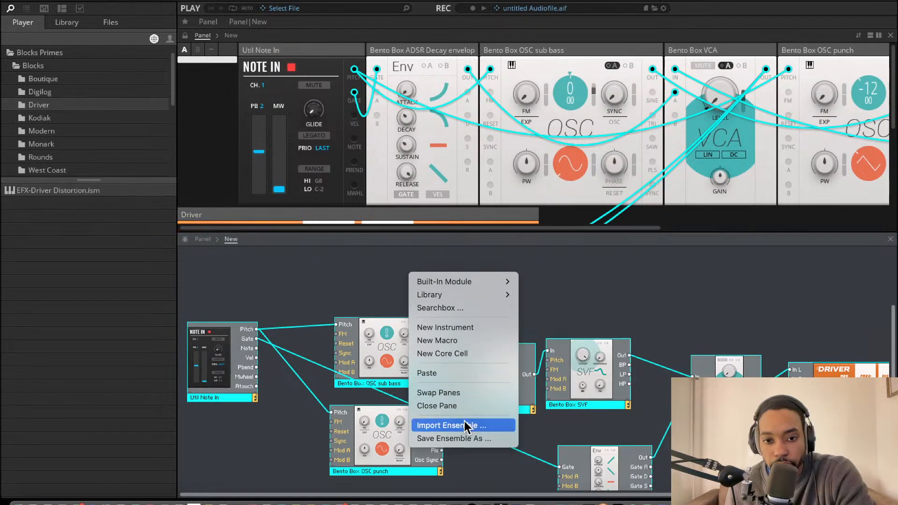
{"action": "right_click", "coordinate": [372, 325]}
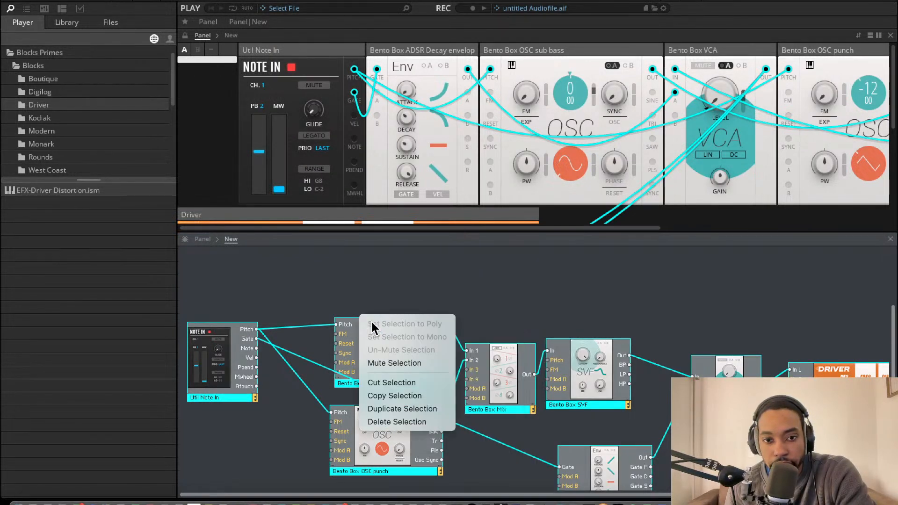
{"action": "left_click", "coordinate": [483, 304]}
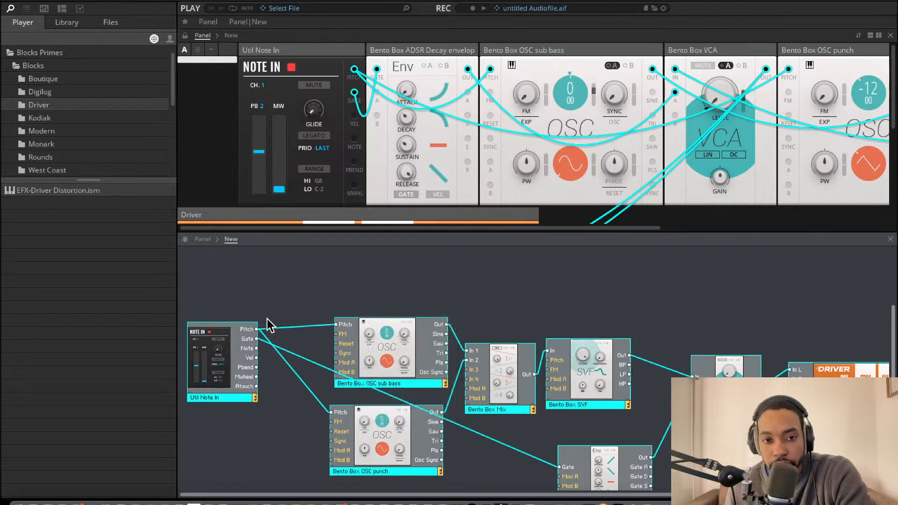
Delete the Pitch cables from Util Note In to both oscillators and its Gate cable to the envelope
{"action": "left_click_drag", "start_coordinate": [289, 313], "coordinate": [296, 397]}
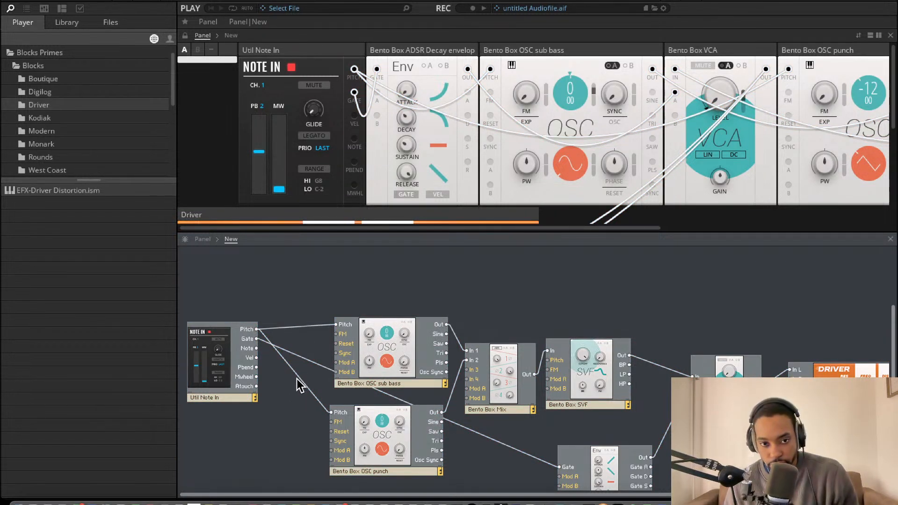
{"action": "left_click", "coordinate": [299, 381]}
{"action": "key", "text": "Delete"}
{"action": "left_click", "coordinate": [296, 356]}
{"action": "key", "text": "Delete"}
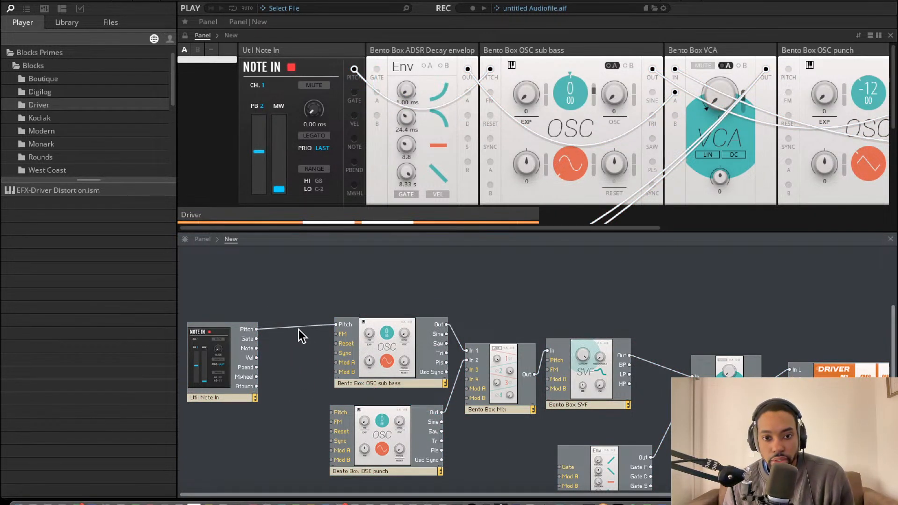
{"action": "left_click", "coordinate": [300, 327]}
{"action": "key", "text": "Delete"}
Delete the cables from both oscillators to the mixer, from the mixer to the SVF, and from the SVF to the VCA
{"action": "left_click", "coordinate": [454, 344]}
{"action": "key", "text": "Delete"}
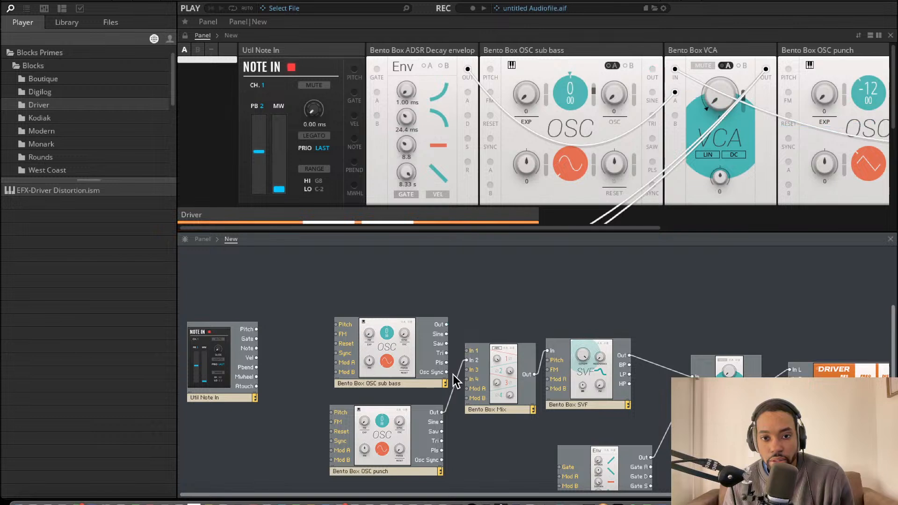
{"action": "left_click", "coordinate": [457, 383]}
{"action": "key", "text": "Delete"}
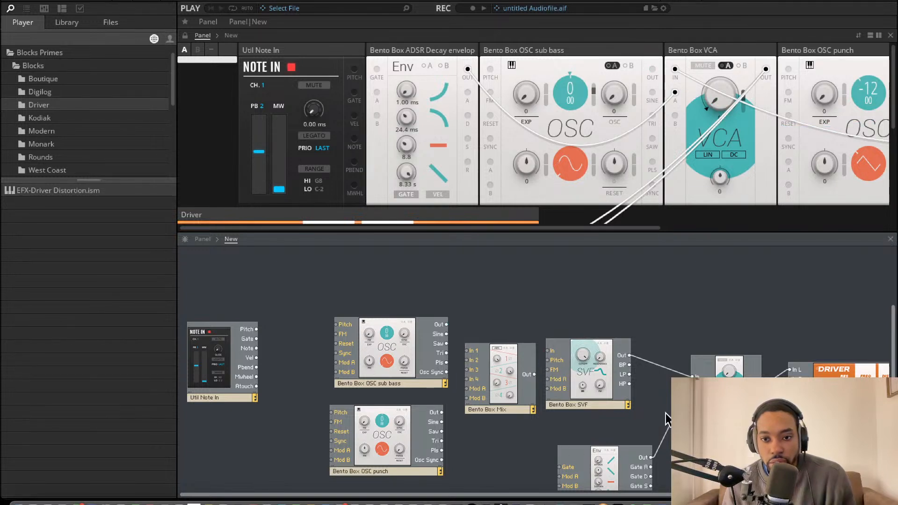
{"action": "key", "text": "Delete"}
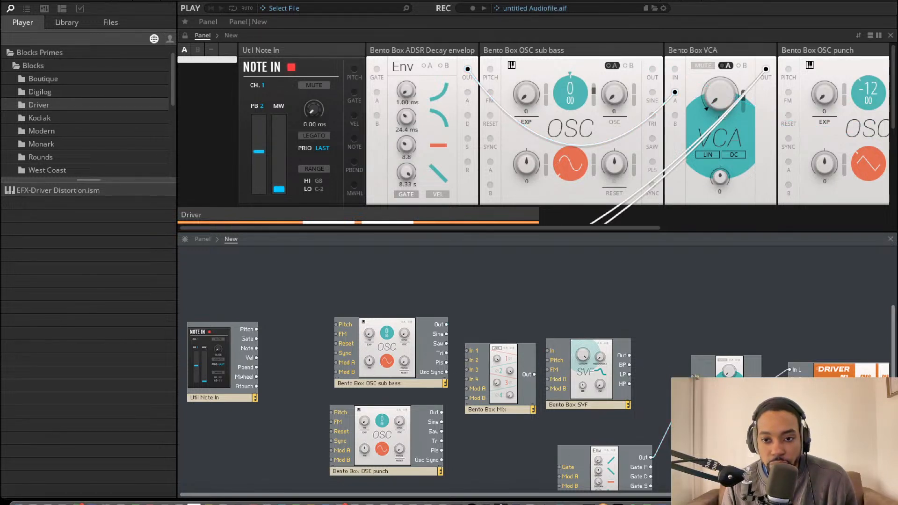
Delete the envelope's cable to the VCA and the remaining cables between the VCA and the Driver's two inputs
{"action": "left_click", "coordinate": [662, 435]}
{"action": "key", "text": "Delete"}
{"action": "left_click", "coordinate": [776, 381]}
{"action": "key", "text": "Delete"}
{"action": "left_click", "coordinate": [776, 376]}
{"action": "key", "text": "Delete"}
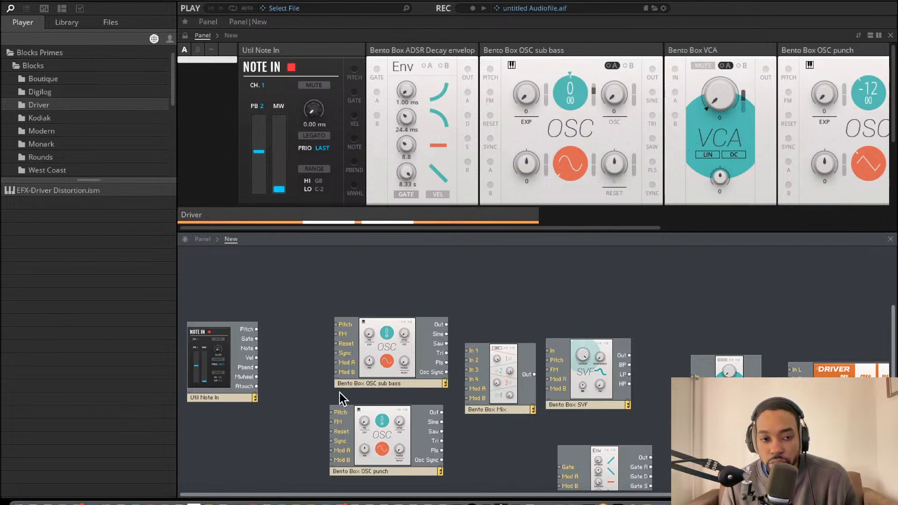
Rearrange the structure with Util Note In at the upper left, OSC sub bass beside it, and OSC punch directly below OSC sub bass
{"action": "left_click_drag", "start_coordinate": [209, 357], "coordinate": [249, 300]}
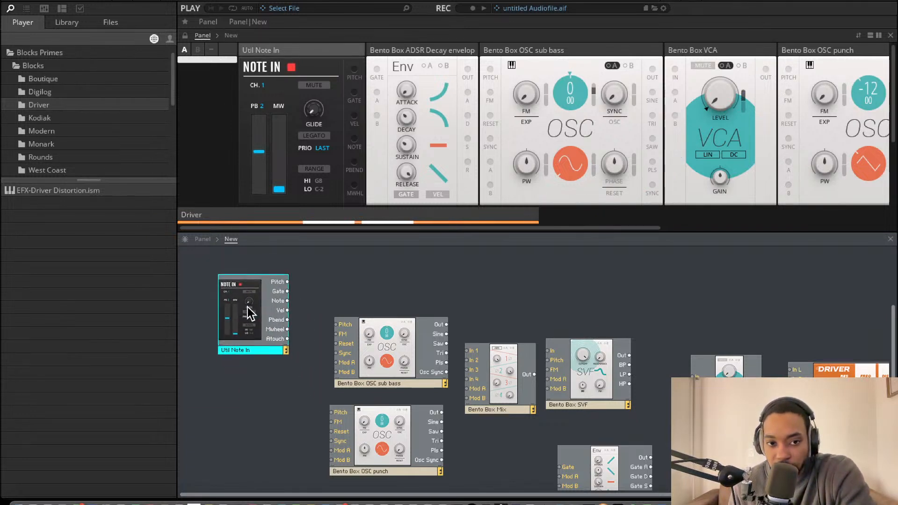
{"action": "left_click_drag", "start_coordinate": [409, 360], "coordinate": [398, 315]}
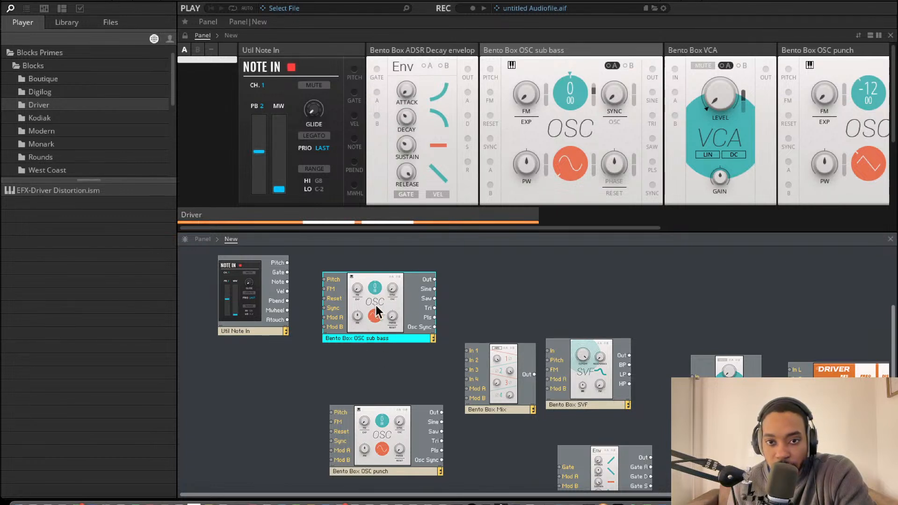
{"action": "scroll", "coordinate": [50, 93], "scroll_direction": "up", "scroll_amount": 1}
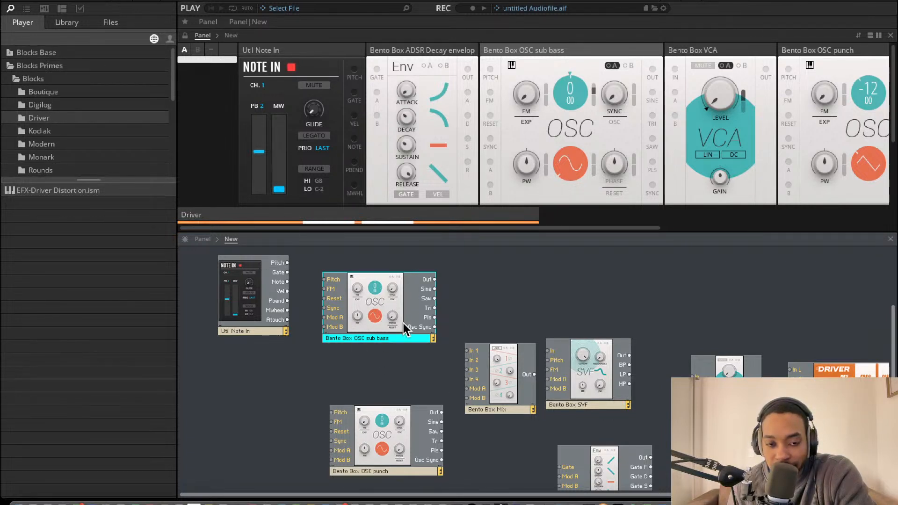
{"action": "left_click_drag", "start_coordinate": [380, 305], "coordinate": [390, 291]}
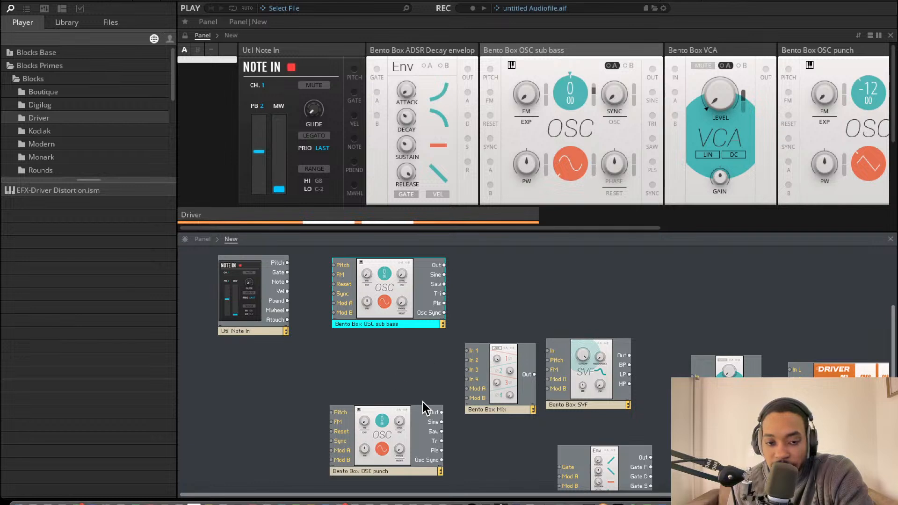
{"action": "left_click_drag", "start_coordinate": [388, 422], "coordinate": [392, 371]}
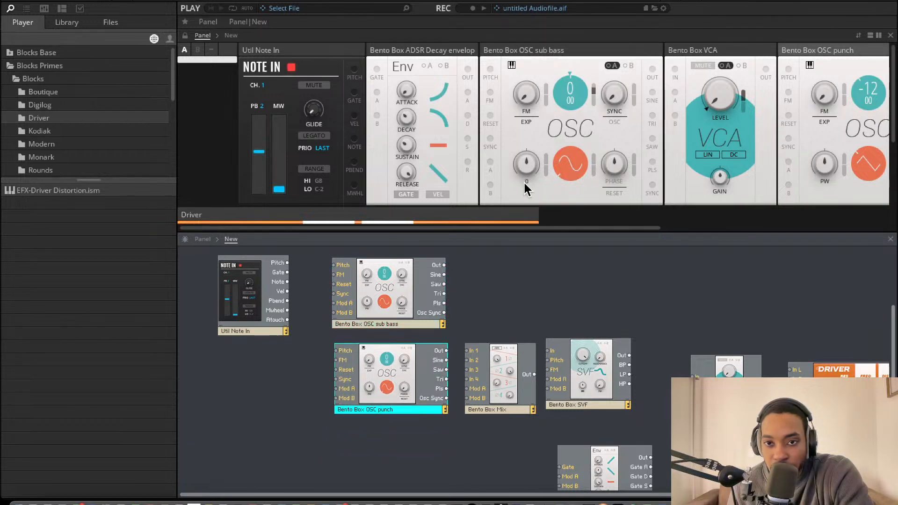
Move the Bento Box OSC punch panel between the OSC sub bass and VCA panels
{"action": "scroll", "coordinate": [592, 130], "scroll_direction": "right", "scroll_amount": 2}
{"action": "left_click_drag", "start_coordinate": [814, 50], "coordinate": [666, 63]}
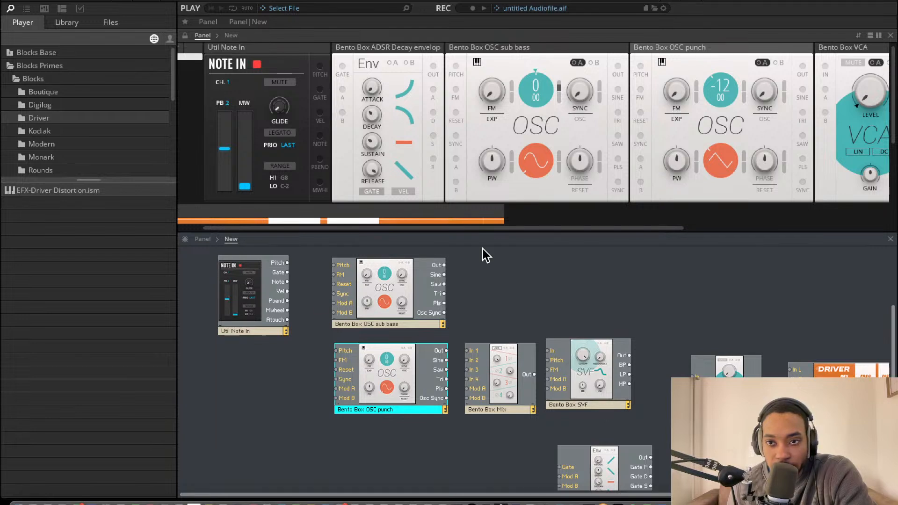
Align OSC punch directly under OSC sub bass, then place the Mix block beside the oscillators and the SVF block beside Mix
{"action": "left_click_drag", "start_coordinate": [388, 383], "coordinate": [407, 388]}
{"action": "left_click_drag", "start_coordinate": [511, 380], "coordinate": [513, 313]}
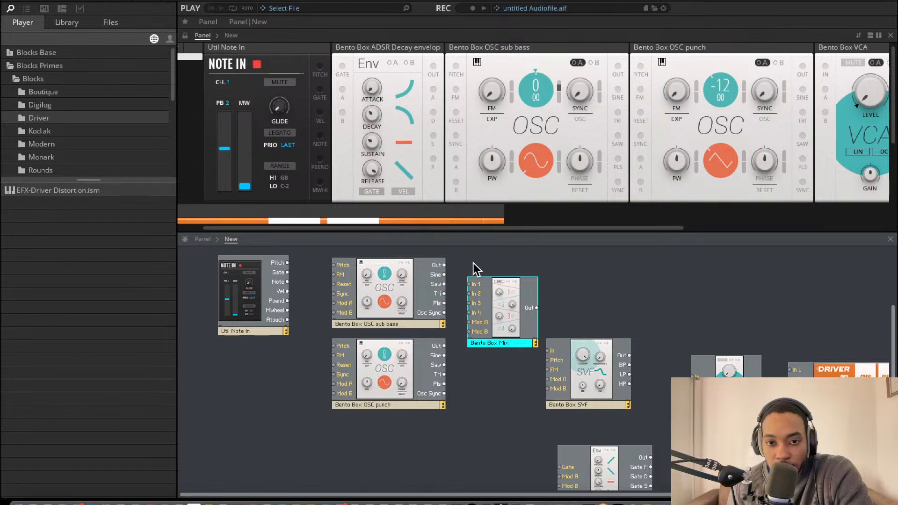
{"action": "scroll", "coordinate": [571, 176], "scroll_direction": "right", "scroll_amount": 10}
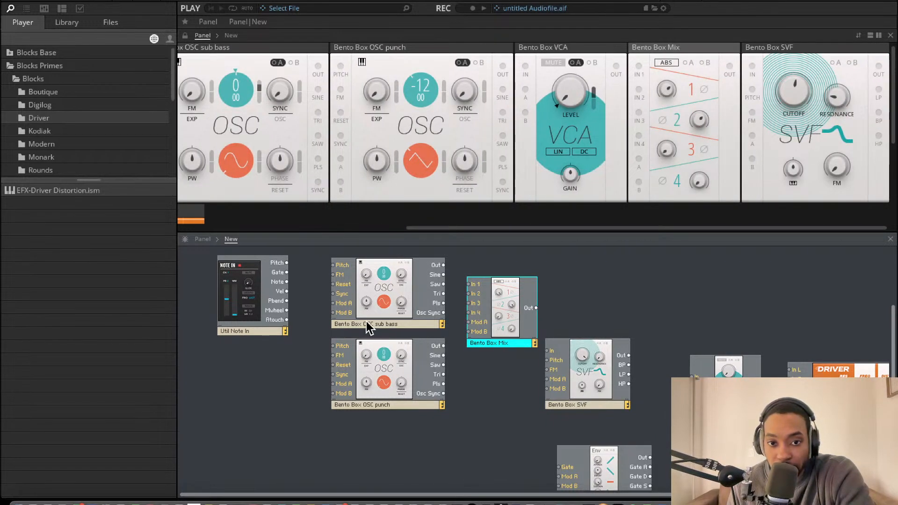
{"action": "left_click_drag", "start_coordinate": [592, 386], "coordinate": [586, 352]}
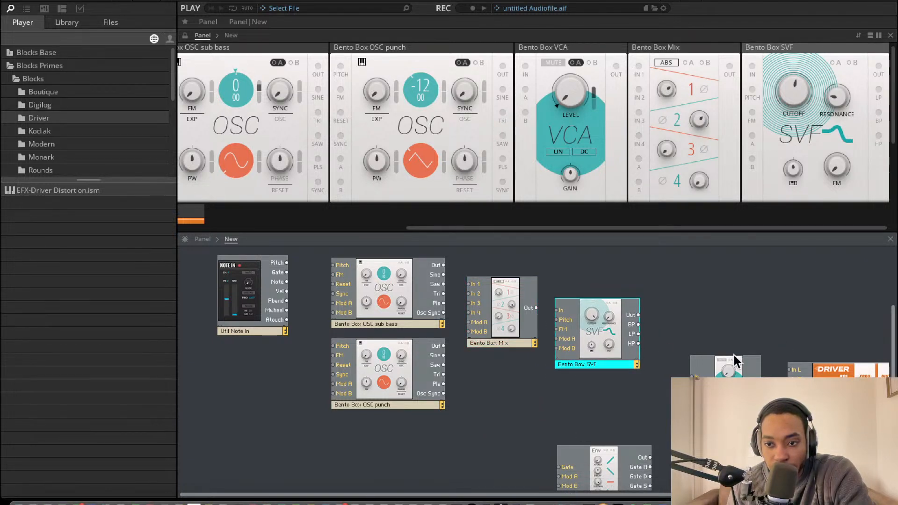
Look over the placement of the VCA, Driver and ADSR Decay envelope blocks in the structure
{"action": "scroll", "coordinate": [734, 361], "scroll_direction": "right", "scroll_amount": 4}
{"action": "scroll", "coordinate": [690, 361], "scroll_direction": "up", "scroll_amount": 4}
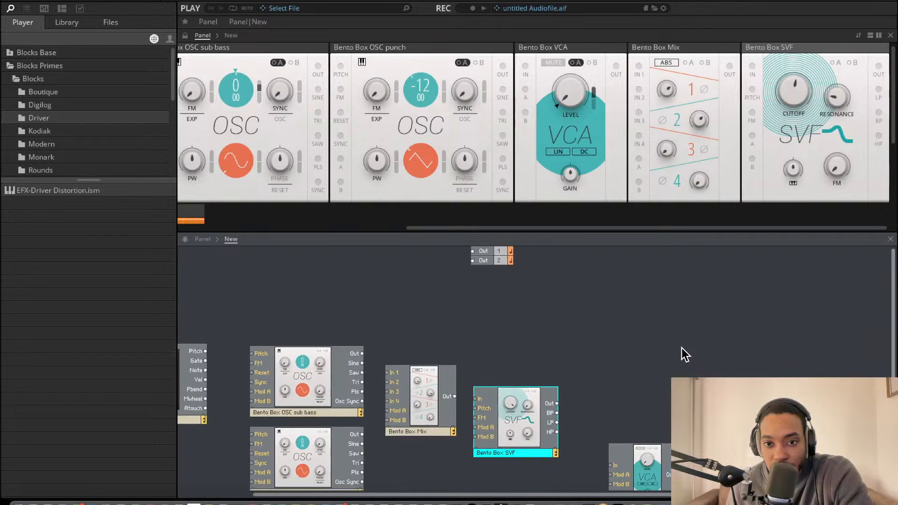
{"action": "scroll", "coordinate": [683, 353], "scroll_direction": "down", "scroll_amount": 4}
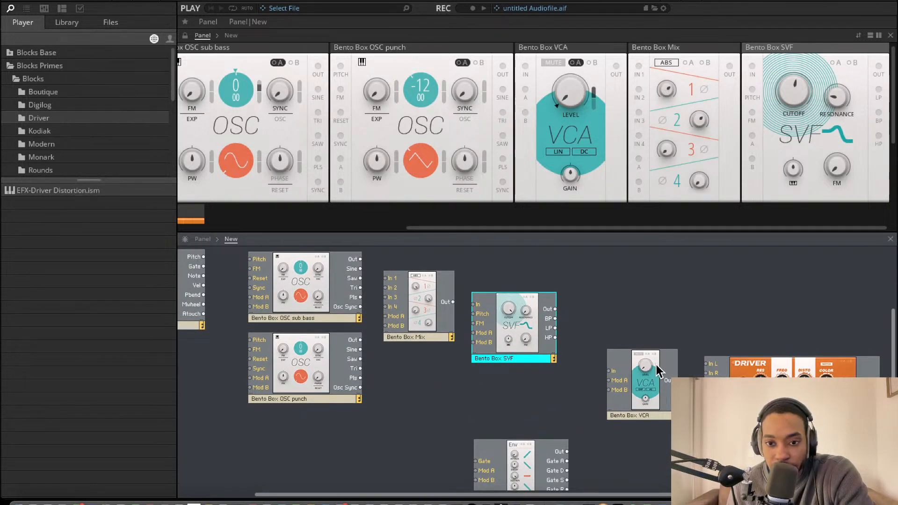
{"action": "scroll", "coordinate": [570, 382], "scroll_direction": "down", "scroll_amount": 1}
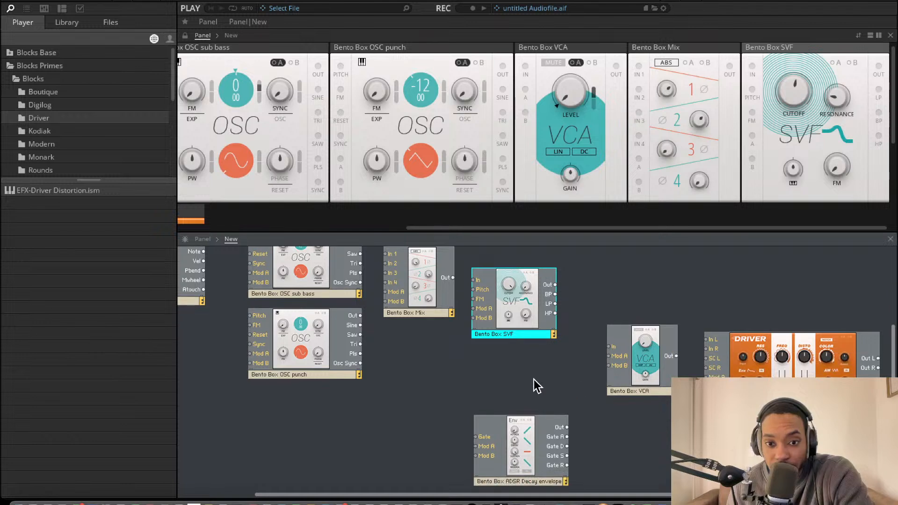
{"action": "scroll", "coordinate": [534, 379], "scroll_direction": "left", "scroll_amount": 1}
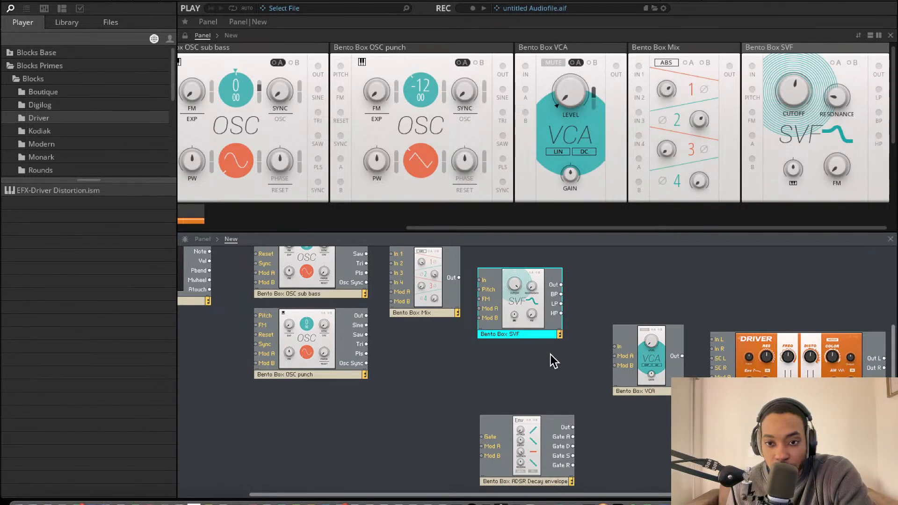
{"action": "scroll", "coordinate": [536, 338], "scroll_direction": "left", "scroll_amount": 5}
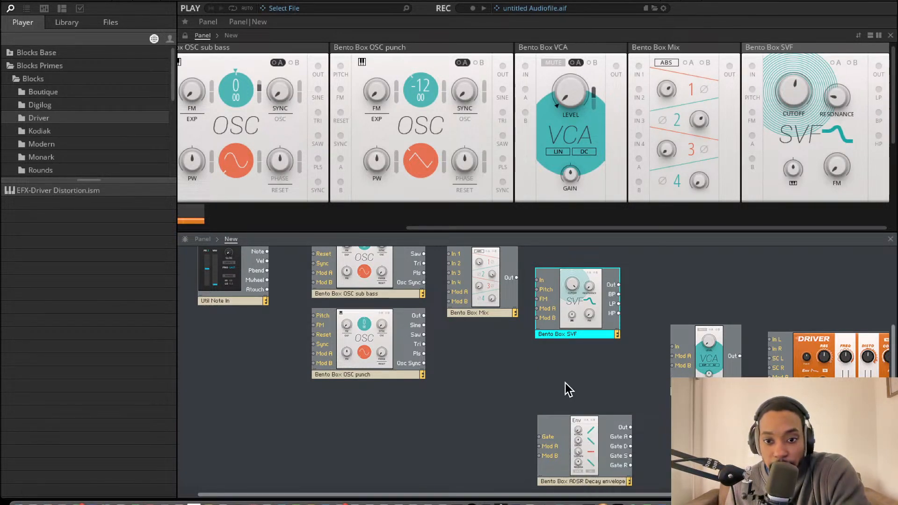
{"action": "scroll", "coordinate": [611, 380], "scroll_direction": "up", "scroll_amount": 5}
{"action": "scroll", "coordinate": [567, 373], "scroll_direction": "left", "scroll_amount": 1}
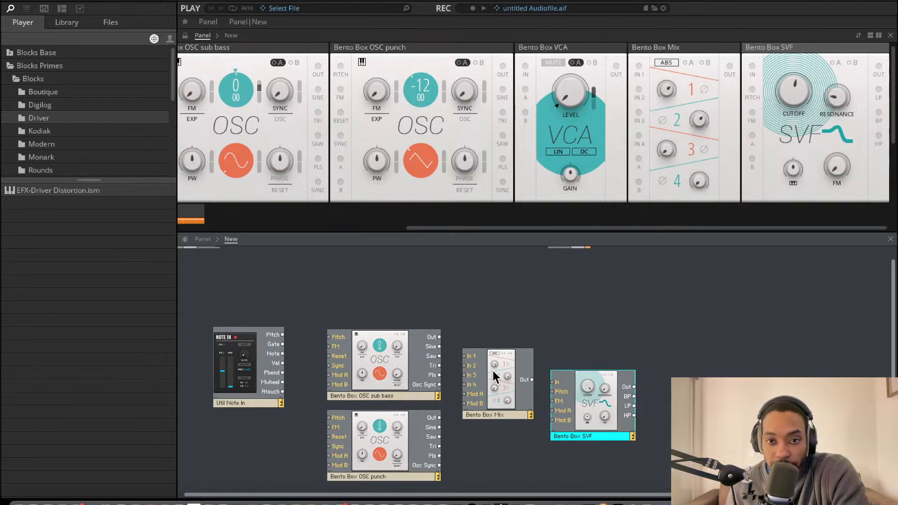
Connect Note In's Pitch output to both oscillators' Pitch inputs and move both oscillators closer to Note In
{"action": "left_click_drag", "start_coordinate": [283, 332], "coordinate": [330, 415]}
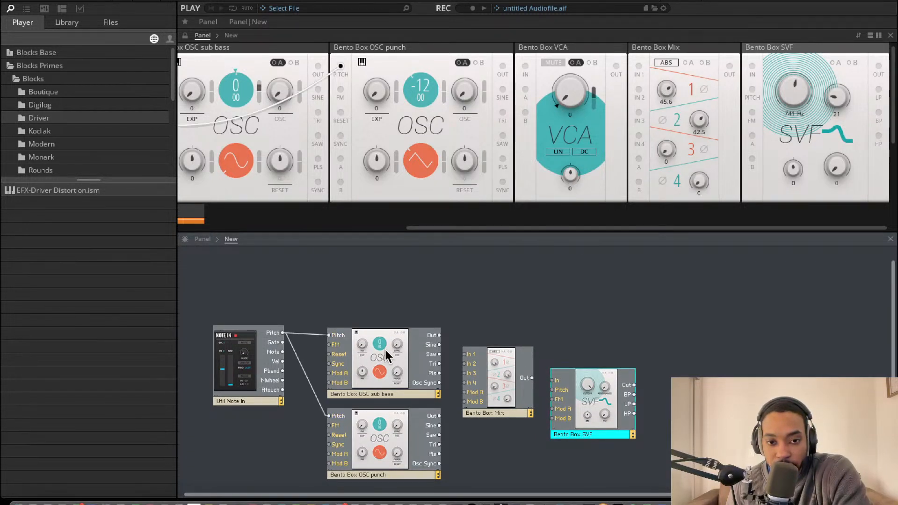
{"action": "left_click_drag", "start_coordinate": [400, 337], "coordinate": [391, 458]}
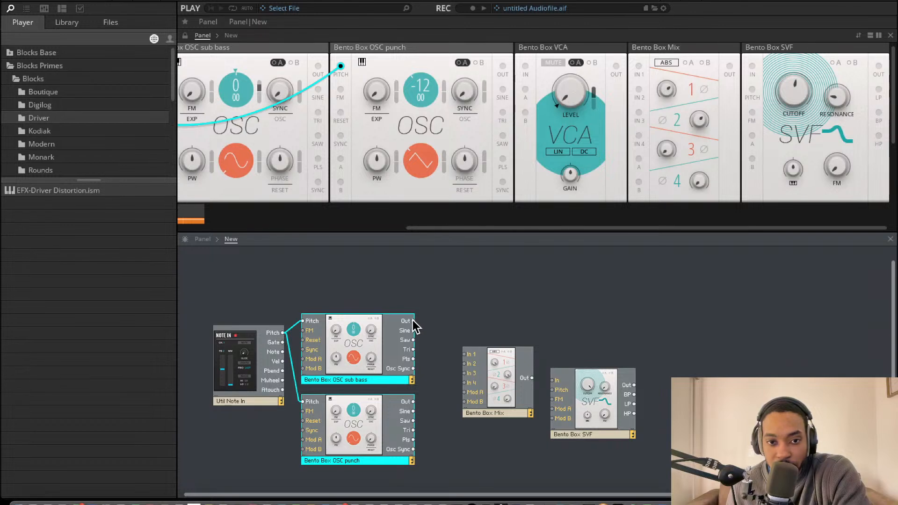
Connect OSC sub bass Out to Mix In 1, OSC punch Sine to Mix In 2 and Mix Out to SVF In, repositioning Mix between the blocks
{"action": "left_click_drag", "start_coordinate": [413, 320], "coordinate": [468, 356]}
{"action": "left_click_drag", "start_coordinate": [412, 411], "coordinate": [466, 364]}
{"action": "left_click_drag", "start_coordinate": [500, 416], "coordinate": [465, 410]}
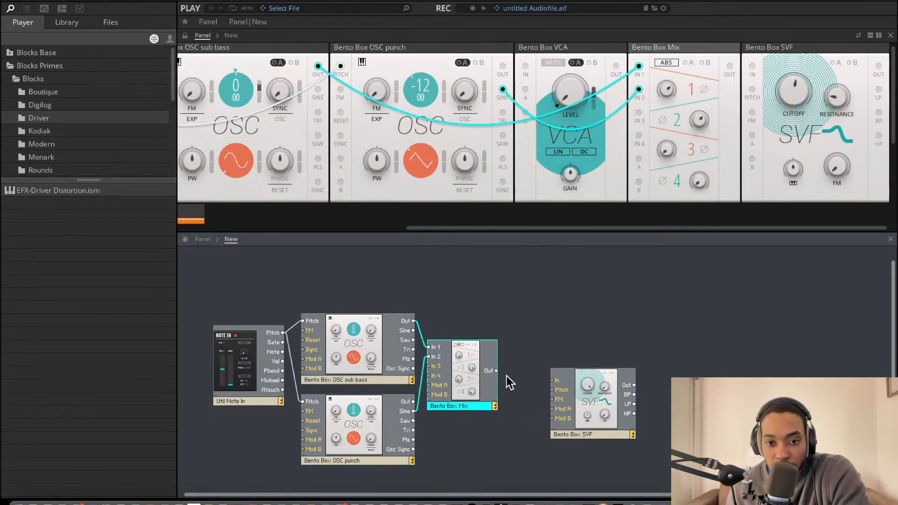
{"action": "left_click_drag", "start_coordinate": [496, 371], "coordinate": [555, 383]}
{"action": "left_click_drag", "start_coordinate": [457, 392], "coordinate": [483, 389]}
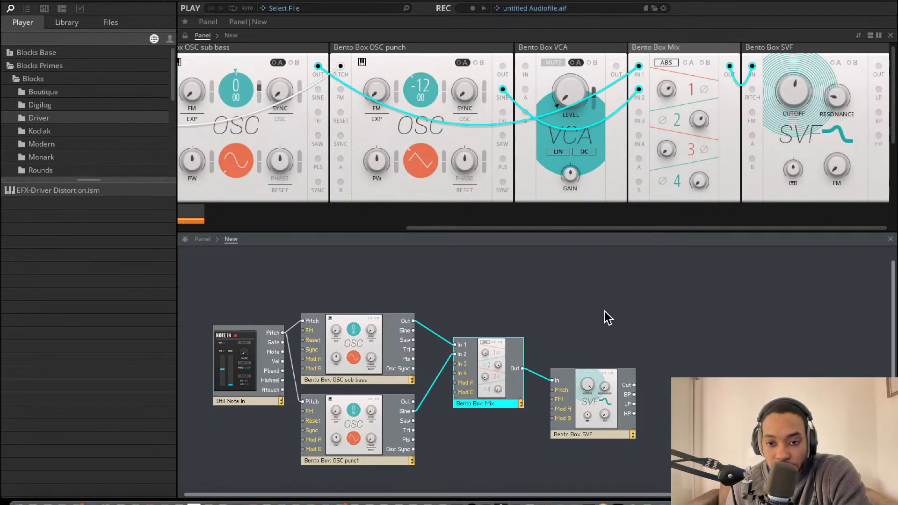
Connect the SVF's Out to the VCA's In, and the VCA's Out to the Driver's In L and In R
{"action": "scroll", "coordinate": [599, 337], "scroll_direction": "right", "scroll_amount": 4}
{"action": "scroll", "coordinate": [585, 363], "scroll_direction": "down", "scroll_amount": 5}
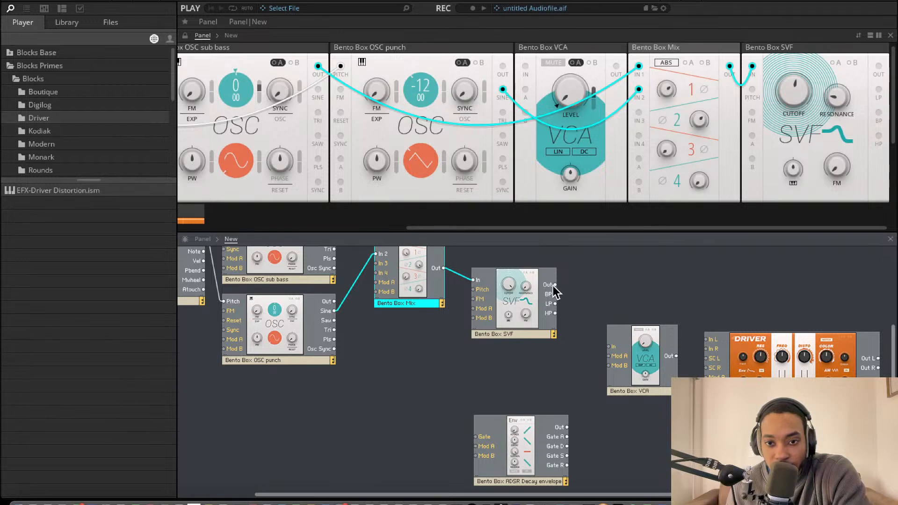
{"action": "left_click_drag", "start_coordinate": [555, 285], "coordinate": [613, 347]}
{"action": "left_click_drag", "start_coordinate": [676, 355], "coordinate": [707, 349]}
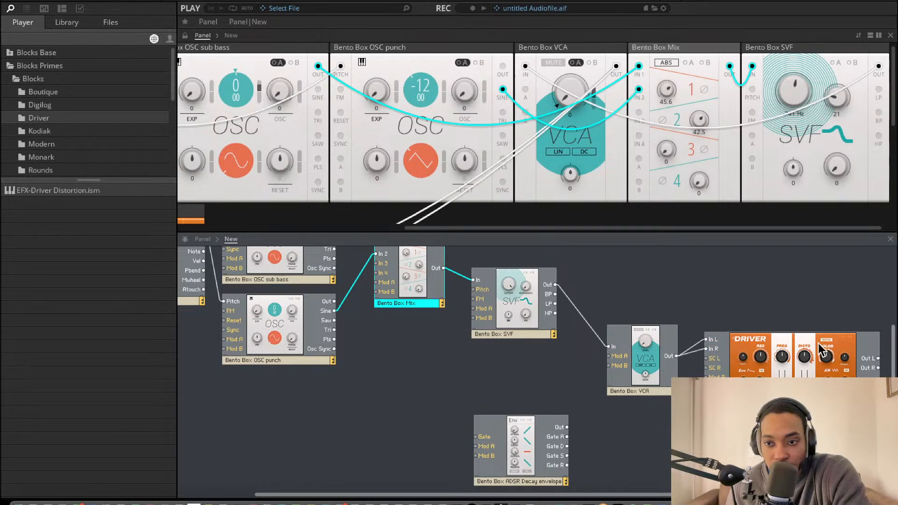
Connect the Driver's Out L and Out R to the ensemble's Out 1 and Out 2
{"action": "scroll", "coordinate": [435, 205], "scroll_direction": "down", "scroll_amount": 1}
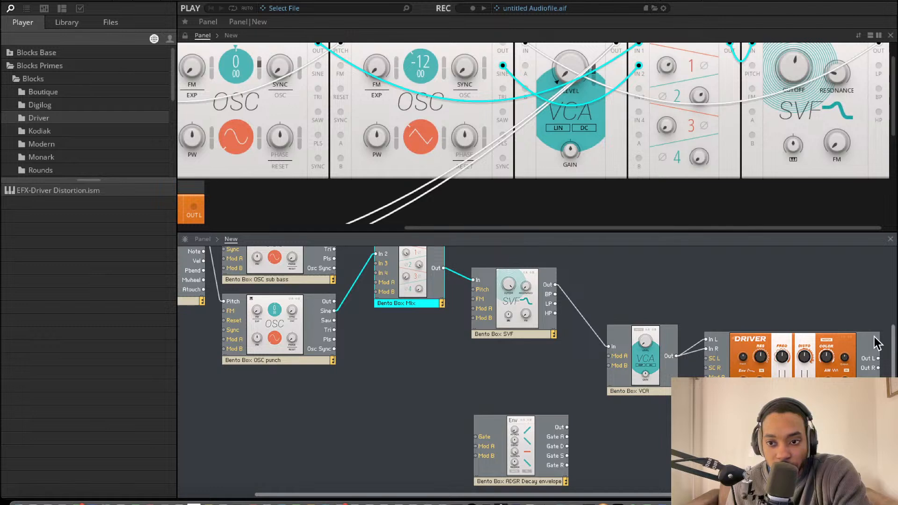
{"action": "scroll", "coordinate": [865, 341], "scroll_direction": "up", "scroll_amount": 5}
{"action": "scroll", "coordinate": [875, 449], "scroll_direction": "down", "scroll_amount": 1}
{"action": "left_click_drag", "start_coordinate": [878, 453], "coordinate": [469, 254]}
{"action": "scroll", "coordinate": [461, 204], "scroll_direction": "down", "scroll_amount": 8}
{"action": "scroll", "coordinate": [860, 458], "scroll_direction": "down", "scroll_amount": 1}
{"action": "scroll", "coordinate": [869, 468], "scroll_direction": "right", "scroll_amount": 1}
{"action": "left_click_drag", "start_coordinate": [870, 470], "coordinate": [467, 255]}
{"action": "scroll", "coordinate": [482, 276], "scroll_direction": "down", "scroll_amount": 2}
Connect the ADSR Decay envelope's Out to the VCA's Mod A input
{"action": "left_click", "coordinate": [535, 458]}
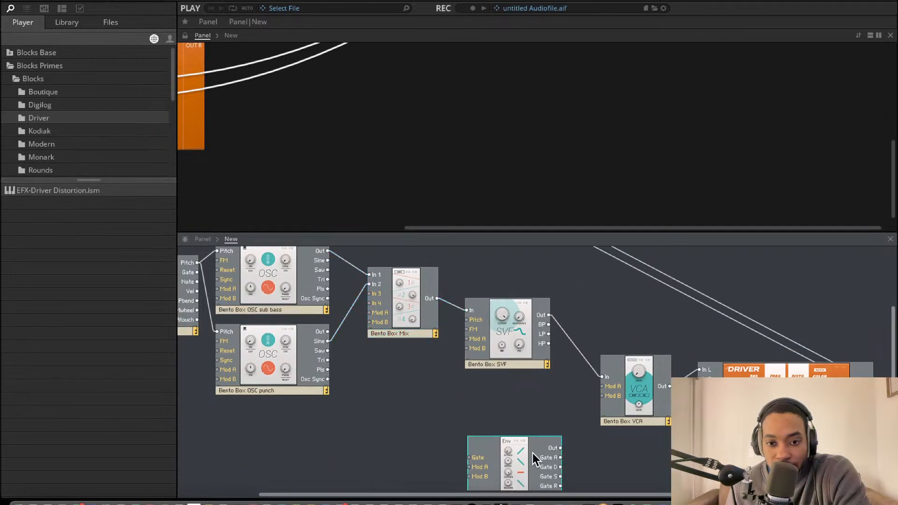
{"action": "left_click_drag", "start_coordinate": [560, 448], "coordinate": [610, 391]}
{"action": "scroll", "coordinate": [566, 411], "scroll_direction": "up", "scroll_amount": 1}
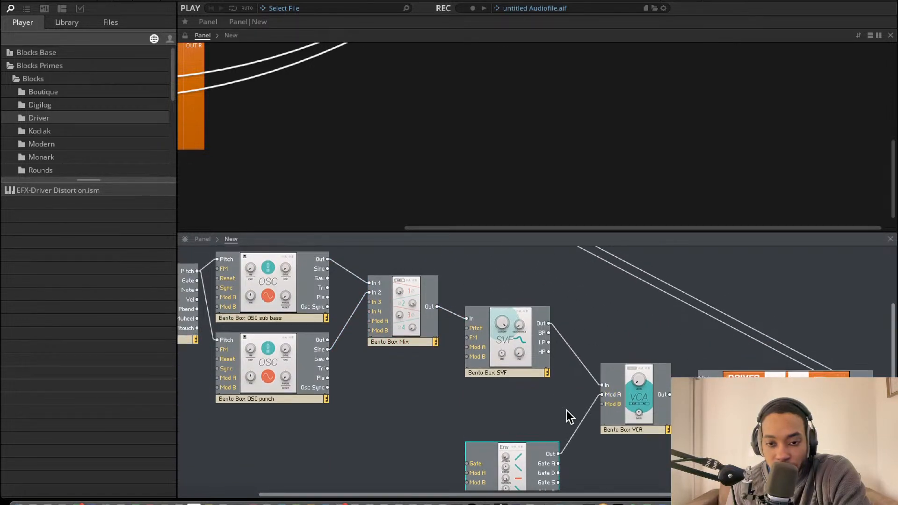
Connect Note In's Gate output to the ADSR Decay envelope's Gate input
{"action": "scroll", "coordinate": [568, 398], "scroll_direction": "left", "scroll_amount": 1}
{"action": "scroll", "coordinate": [510, 176], "scroll_direction": "left", "scroll_amount": 7}
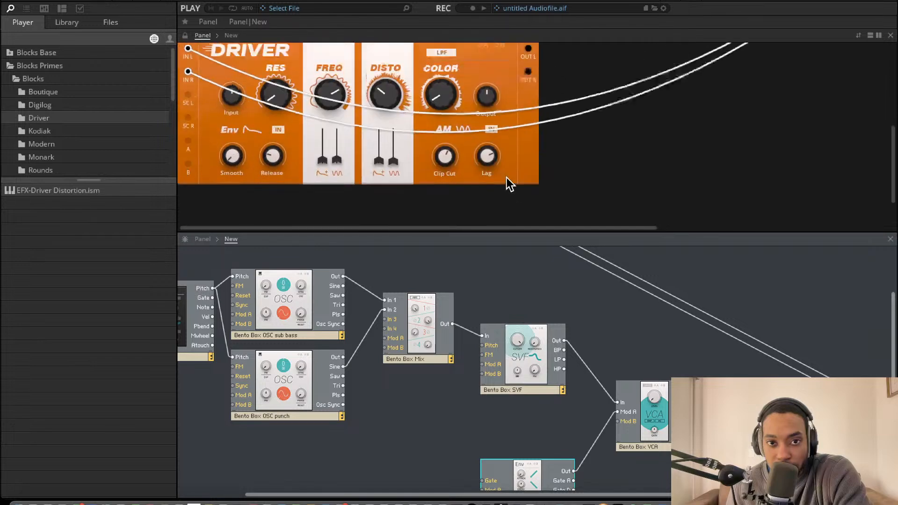
{"action": "scroll", "coordinate": [505, 177], "scroll_direction": "up", "scroll_amount": 5}
{"action": "scroll", "coordinate": [523, 176], "scroll_direction": "right", "scroll_amount": 6}
{"action": "scroll", "coordinate": [551, 192], "scroll_direction": "down", "scroll_amount": 2}
{"action": "scroll", "coordinate": [558, 204], "scroll_direction": "down", "scroll_amount": 2}
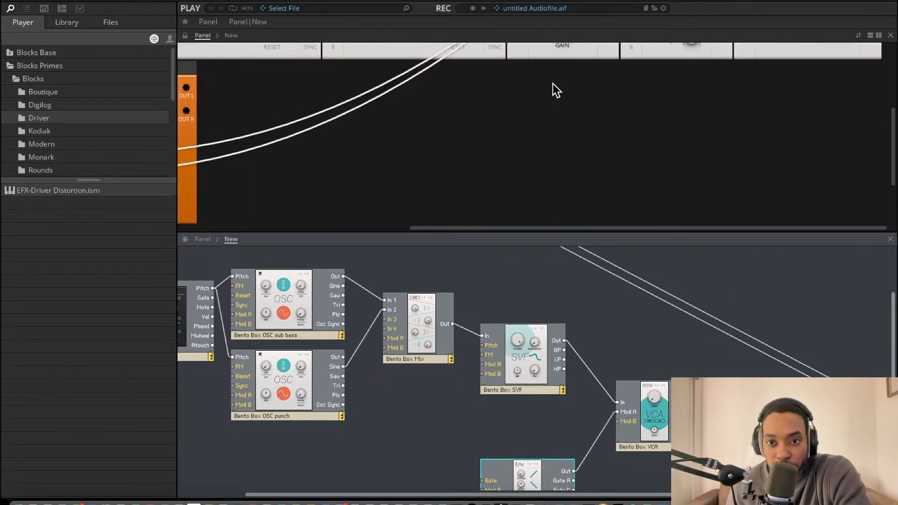
{"action": "scroll", "coordinate": [559, 117], "scroll_direction": "up", "scroll_amount": 6}
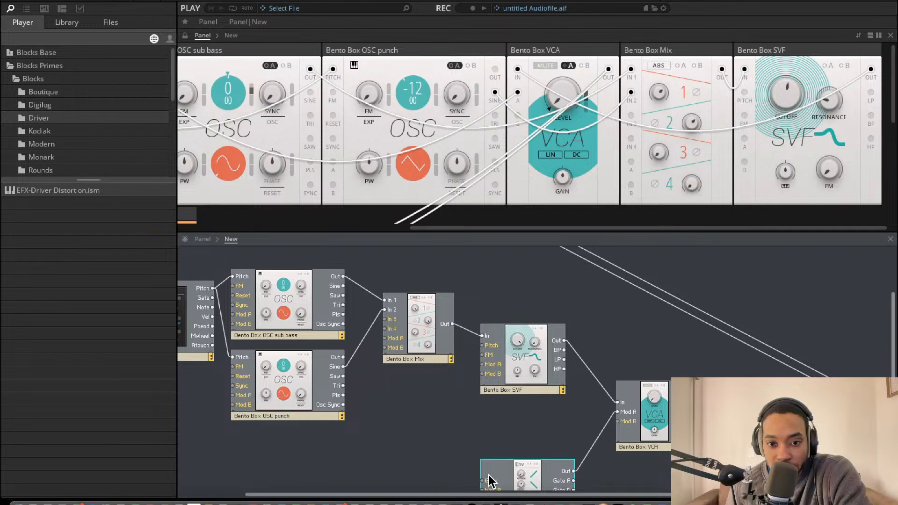
{"action": "left_click_drag", "start_coordinate": [488, 479], "coordinate": [211, 299]}
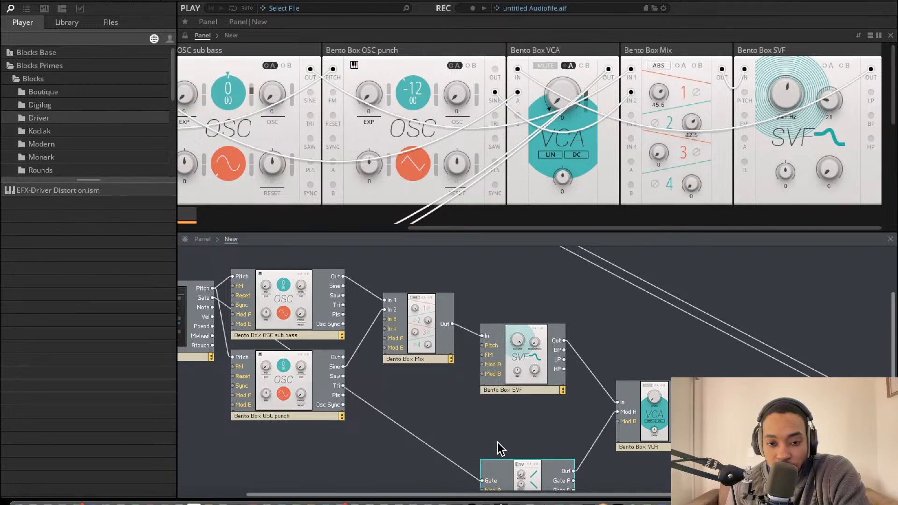
Raise the A modulation amount on the VCA's Level knob so the envelope controls it
{"action": "scroll", "coordinate": [745, 98], "scroll_direction": "right", "scroll_amount": 1}
{"action": "scroll", "coordinate": [745, 98], "scroll_direction": "down", "scroll_amount": 1}
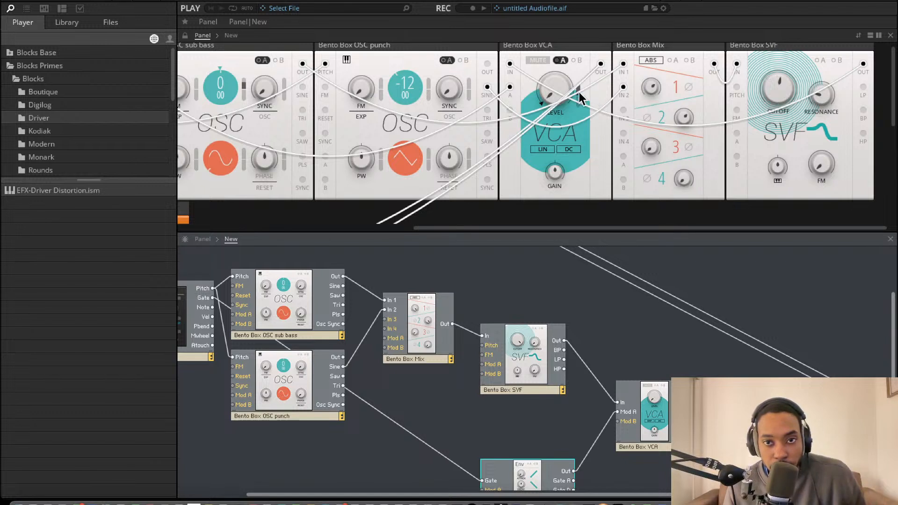
{"action": "left_click_drag", "start_coordinate": [577, 90], "coordinate": [577, 14]}
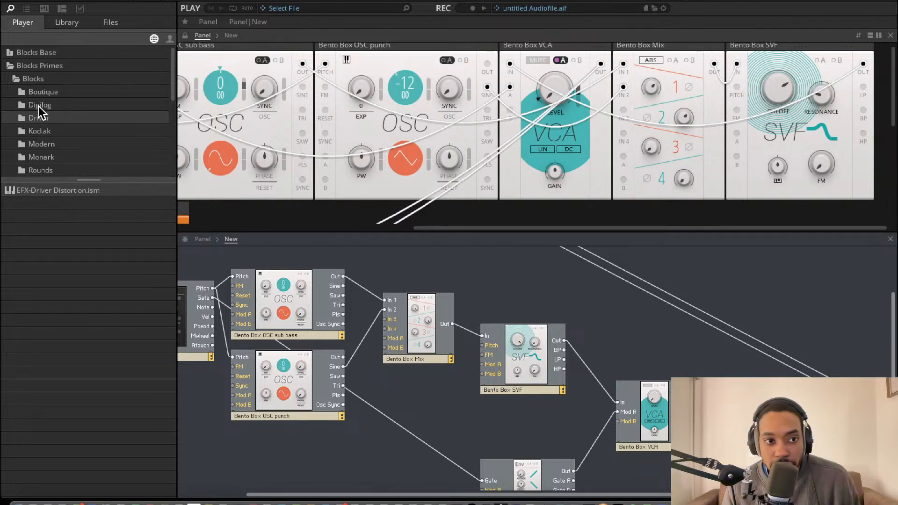
Add EFX-Rounds Reverb from the Rounds blocks after the Driver and feed the Driver's outputs into its In L and In R
{"action": "scroll", "coordinate": [47, 122], "scroll_direction": "down", "scroll_amount": 2}
{"action": "left_click", "coordinate": [51, 122]}
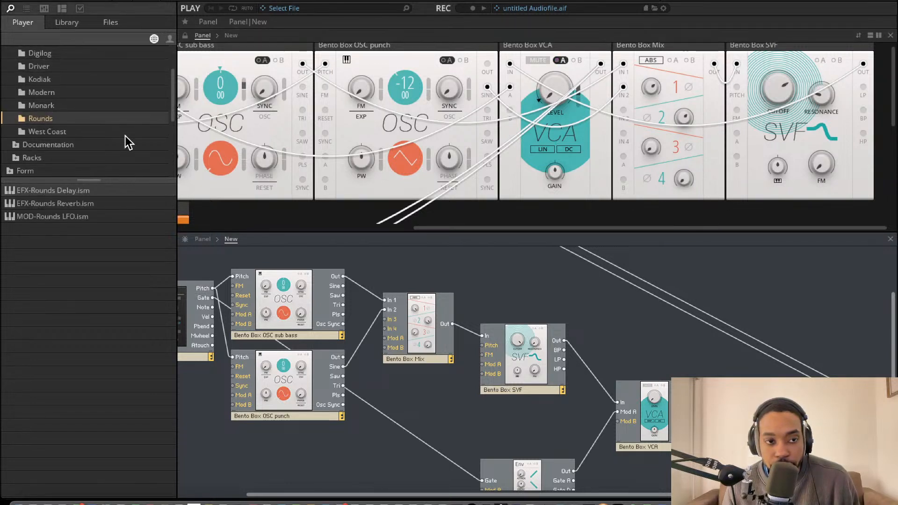
{"action": "left_click_drag", "start_coordinate": [60, 203], "coordinate": [895, 375]}
{"action": "scroll", "coordinate": [747, 352], "scroll_direction": "right", "scroll_amount": 2}
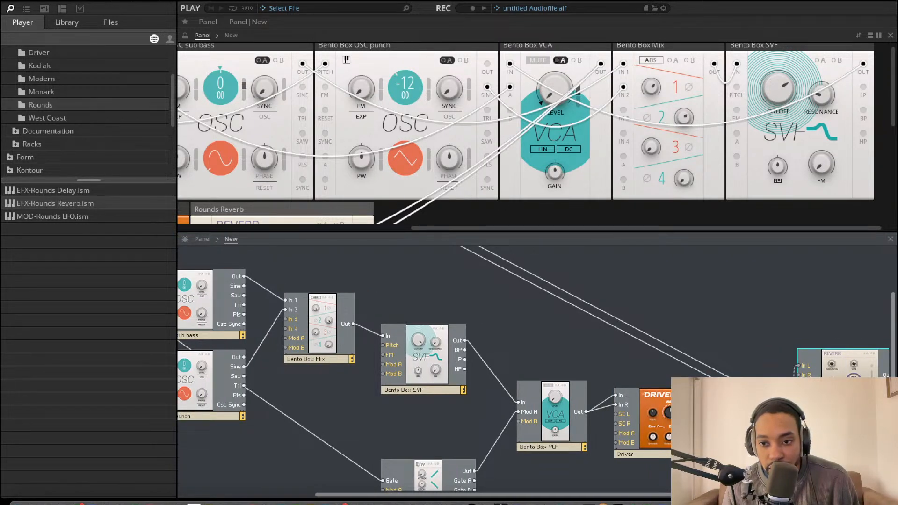
{"action": "scroll", "coordinate": [849, 369], "scroll_direction": "right", "scroll_amount": 1}
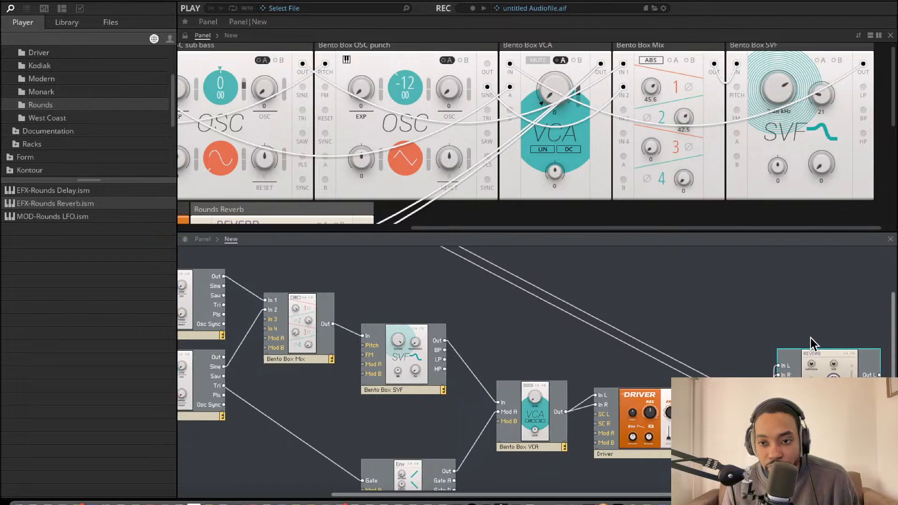
Connect the Rounds Reverb's Out L and Out R to Out 1 and Out 2 and lower its Mix to 28.1
{"action": "scroll", "coordinate": [461, 216], "scroll_direction": "down", "scroll_amount": 2}
{"action": "scroll", "coordinate": [444, 246], "scroll_direction": "up", "scroll_amount": 3}
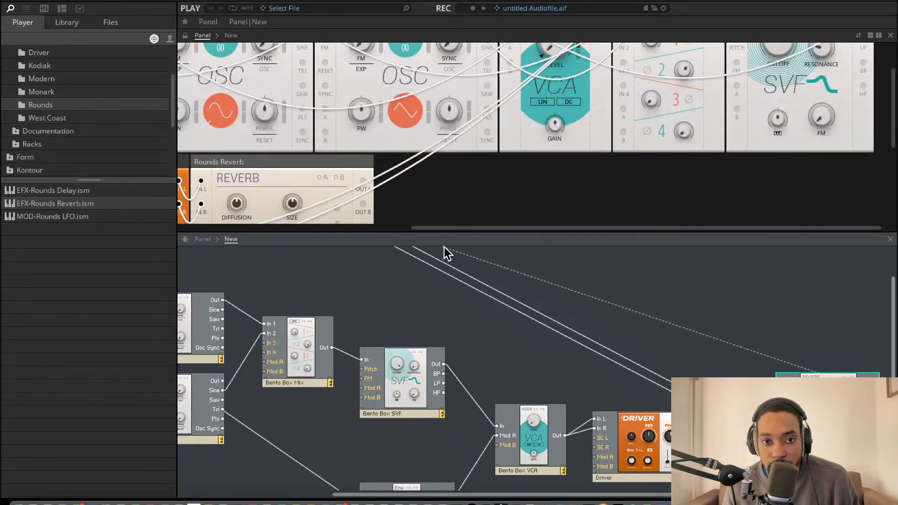
{"action": "left_click_drag", "start_coordinate": [438, 229], "coordinate": [358, 258]}
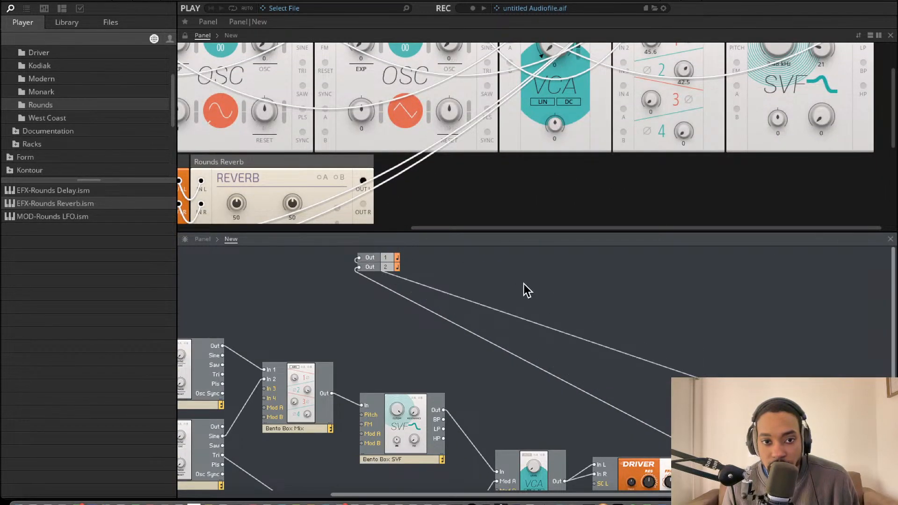
{"action": "scroll", "coordinate": [543, 298], "scroll_direction": "right", "scroll_amount": 1}
{"action": "left_click_drag", "start_coordinate": [848, 441], "coordinate": [359, 269]}
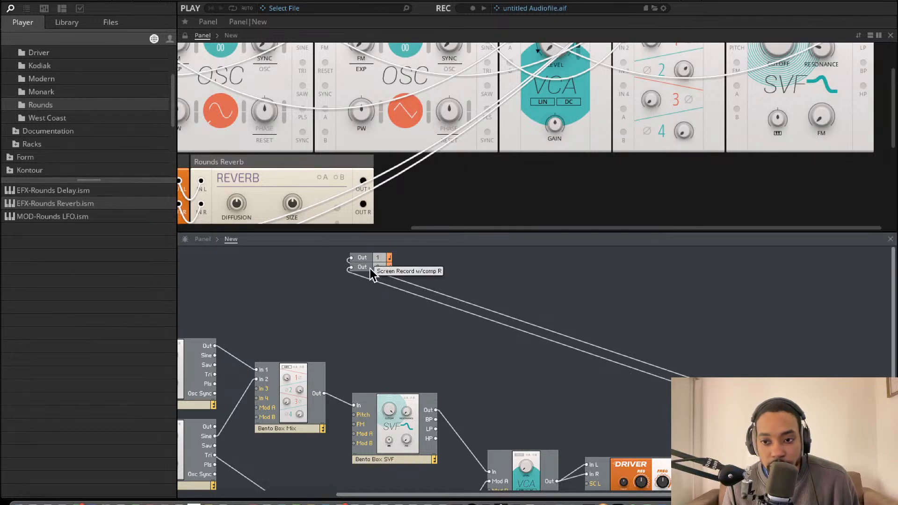
{"action": "scroll", "coordinate": [299, 131], "scroll_direction": "down", "scroll_amount": 4}
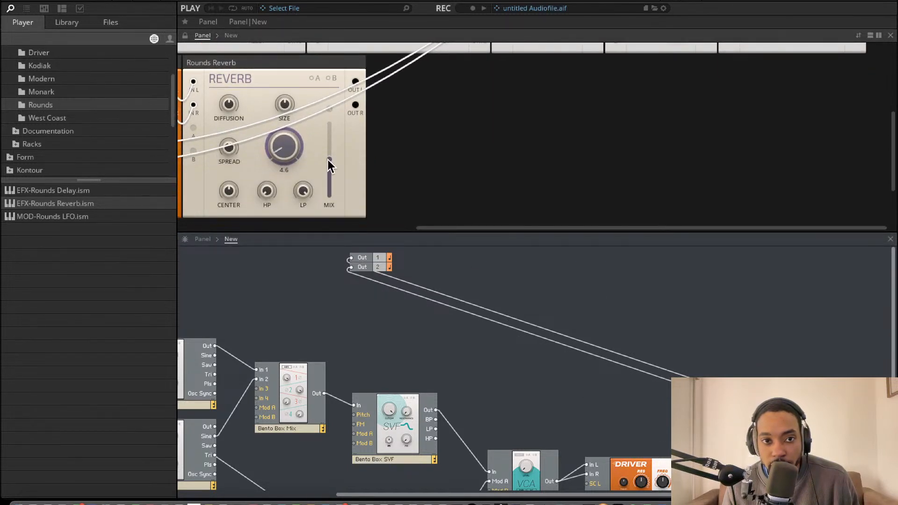
{"action": "left_click_drag", "start_coordinate": [327, 158], "coordinate": [332, 178]}
Undo the Rounds Reverb's cabling and its addition so the Driver feeds the outputs directly
{"action": "left_click", "coordinate": [807, 444]}
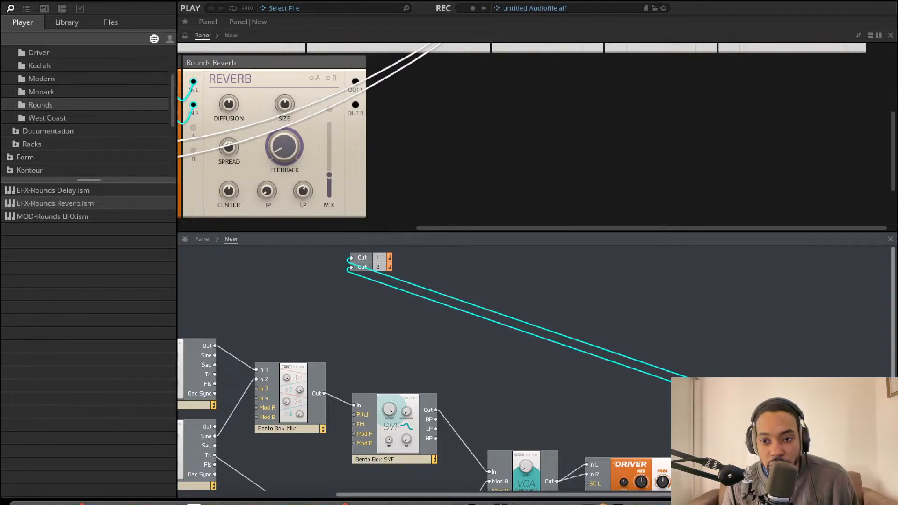
{"action": "key", "text": "super+z"}
{"action": "key", "text": "super+z"}
{"action": "key", "text": "super+z"}
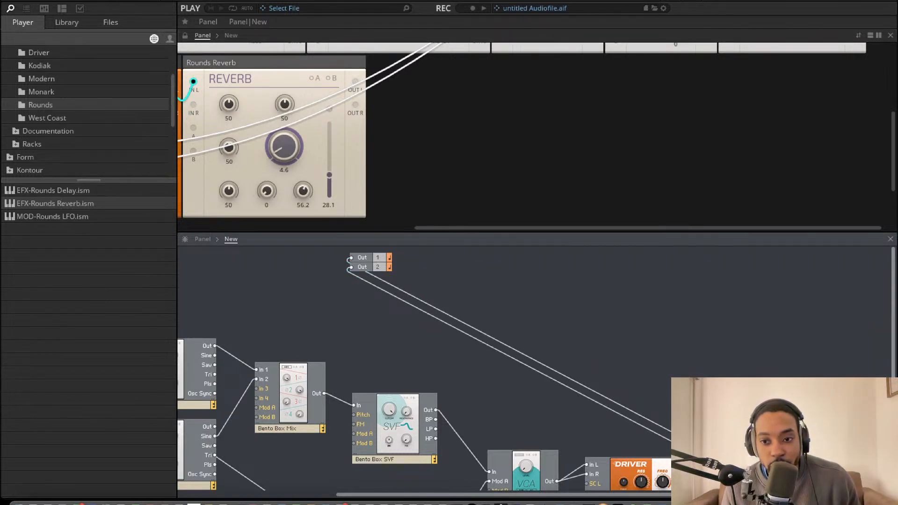
{"action": "key", "text": "super+z"}
{"action": "key", "text": "super+z"}
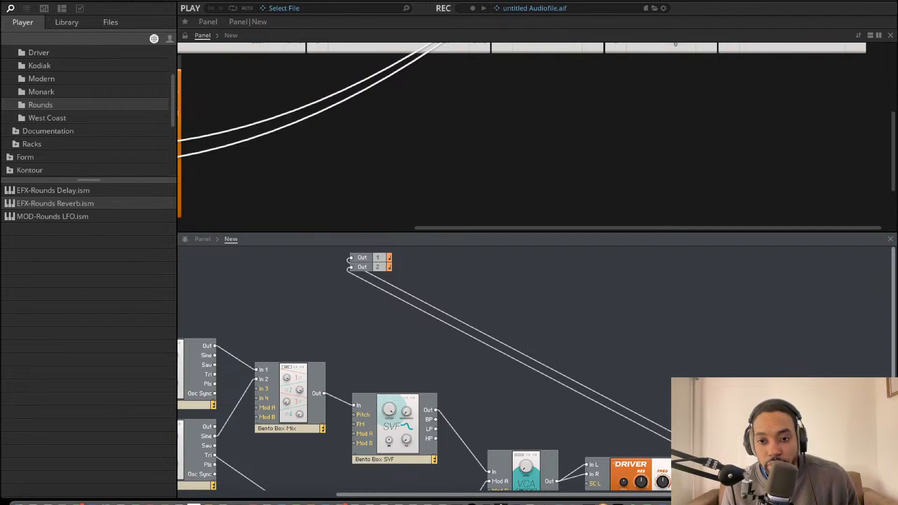
{"action": "scroll", "coordinate": [613, 353], "scroll_direction": "left", "scroll_amount": 4}
{"action": "scroll", "coordinate": [334, 114], "scroll_direction": "left", "scroll_amount": 3}
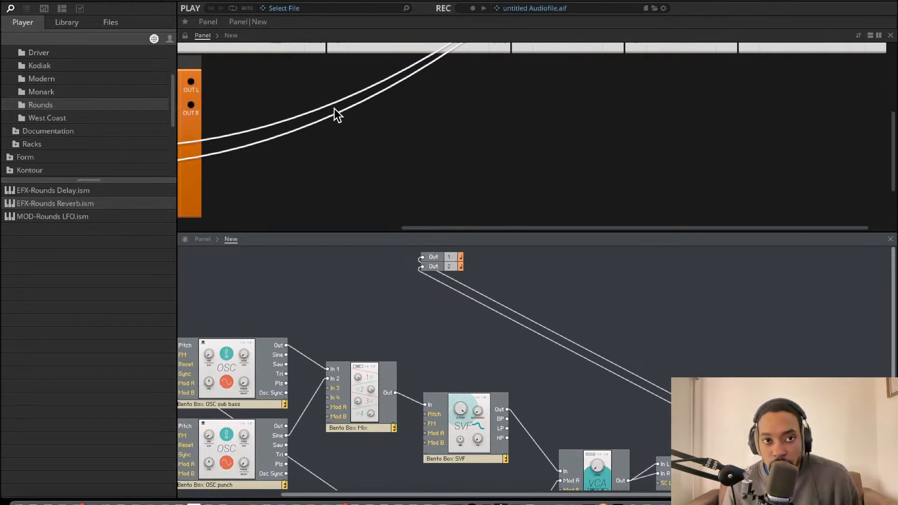
{"action": "scroll", "coordinate": [346, 261], "scroll_direction": "left", "scroll_amount": 1}
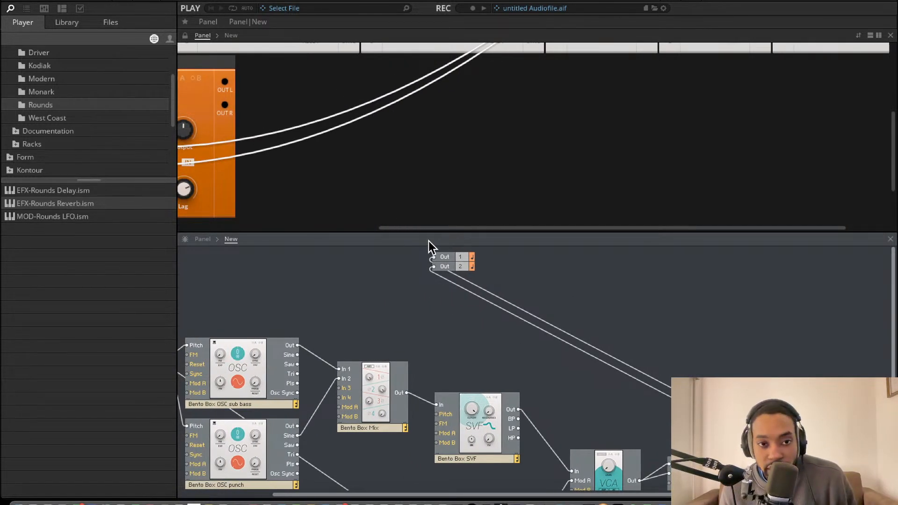
{"action": "scroll", "coordinate": [414, 148], "scroll_direction": "left", "scroll_amount": 6}
{"action": "scroll", "coordinate": [414, 148], "scroll_direction": "up", "scroll_amount": 2}
{"action": "scroll", "coordinate": [414, 148], "scroll_direction": "up", "scroll_amount": 3}
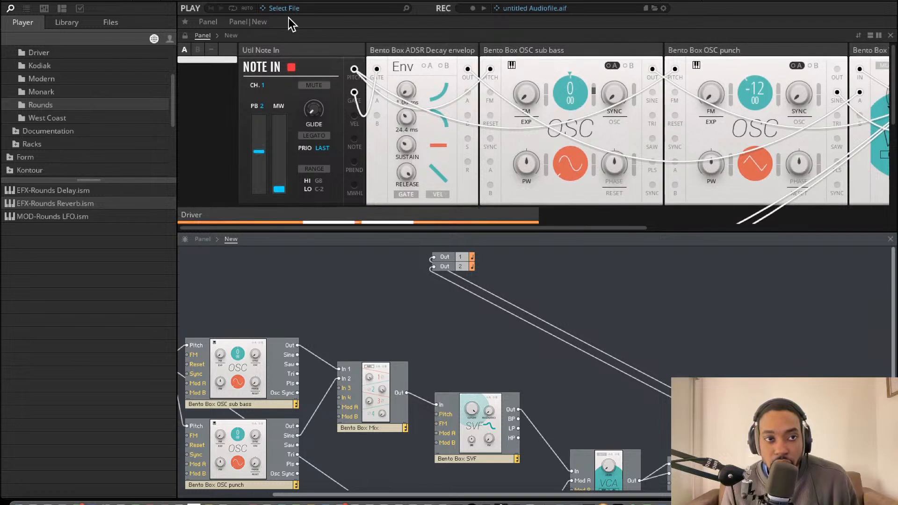
{"action": "scroll", "coordinate": [217, 283], "scroll_direction": "down", "scroll_amount": 1}
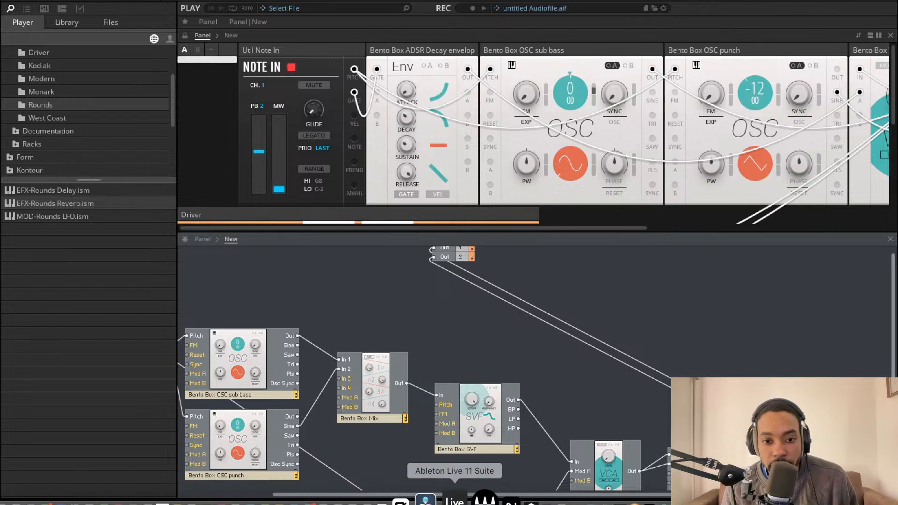
Switch to Ableton Live 11 Suite and show the drum tracks around bar 10 in the Arrangement view
{"action": "left_click", "coordinate": [472, 493]}
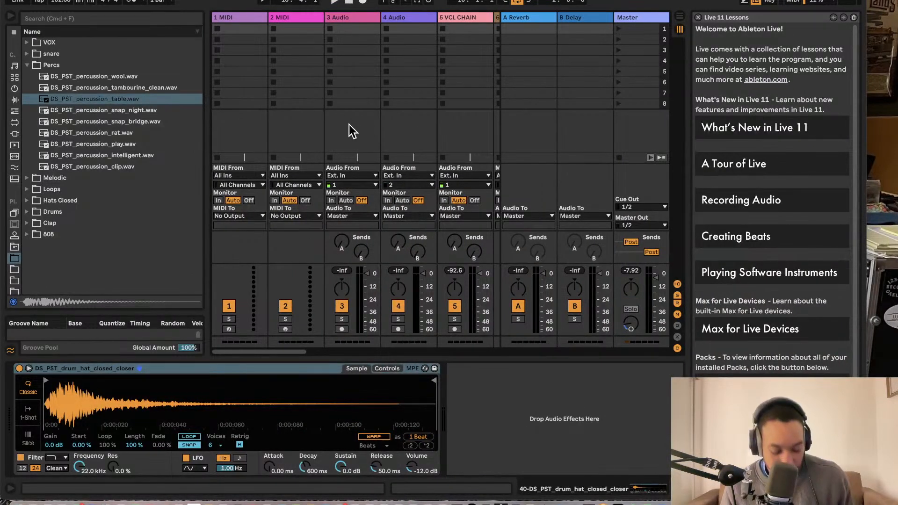
{"action": "key", "text": "Tab"}
{"action": "scroll", "coordinate": [397, 91], "scroll_direction": "left", "scroll_amount": 2}
{"action": "scroll", "coordinate": [398, 92], "scroll_direction": "up", "scroll_amount": 3}
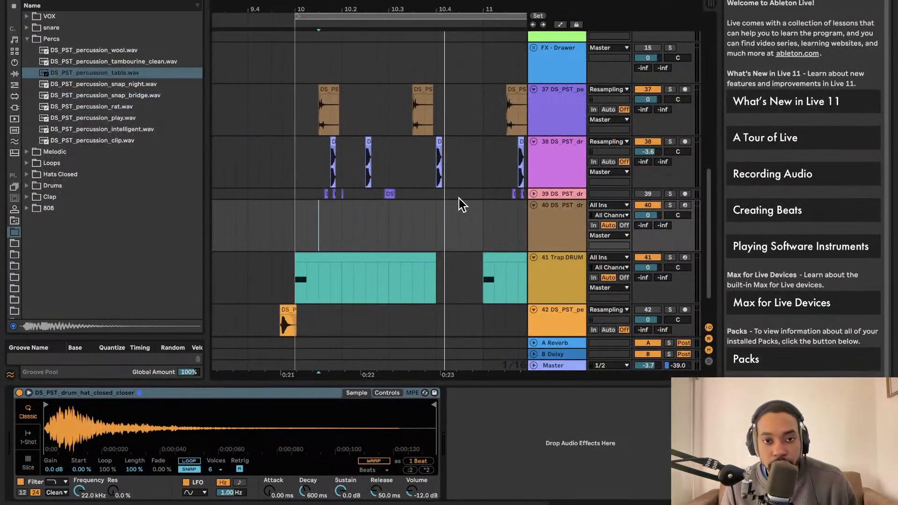
Play the drum arrangement from bar 10 to hear the beat without the kick and stop playback
{"action": "key", "text": "space"}
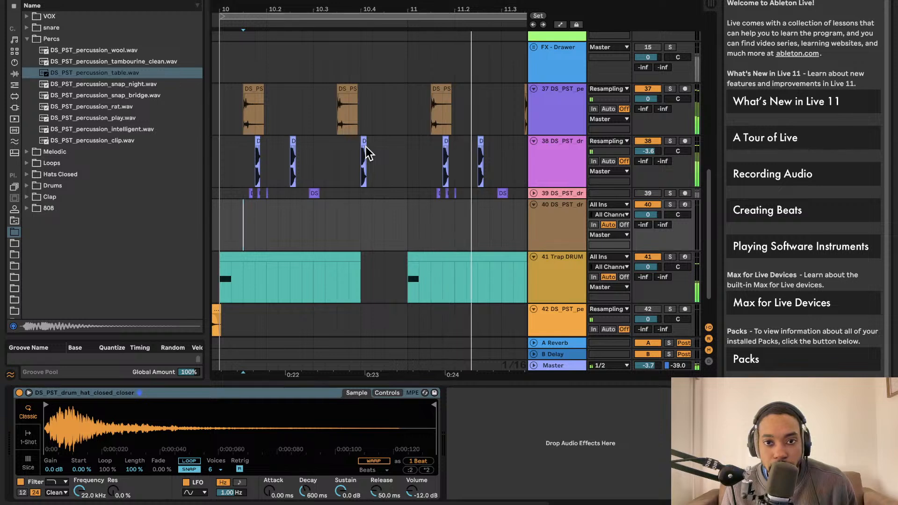
{"action": "key", "text": "space"}
{"action": "scroll", "coordinate": [395, 206], "scroll_direction": "left", "scroll_amount": 3}
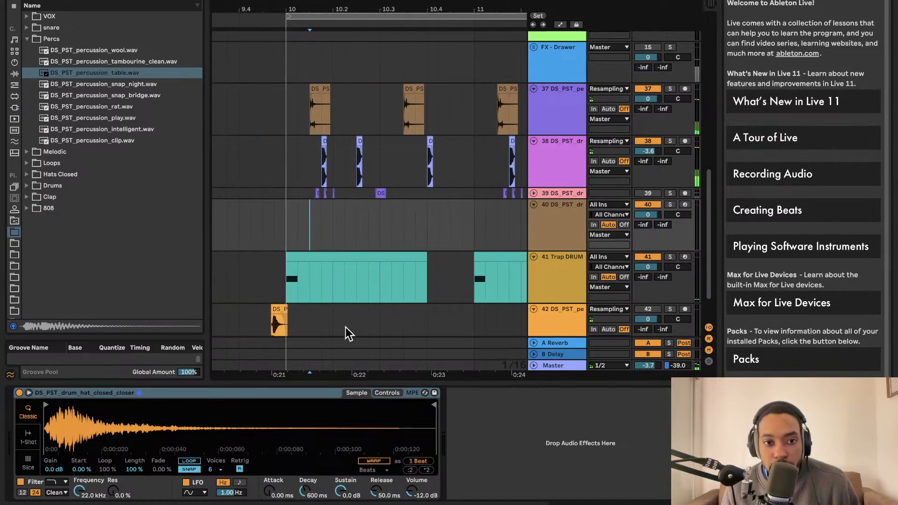
{"action": "scroll", "coordinate": [313, 307], "scroll_direction": "down", "scroll_amount": 1}
{"action": "scroll", "coordinate": [269, 304], "scroll_direction": "up", "scroll_amount": 1}
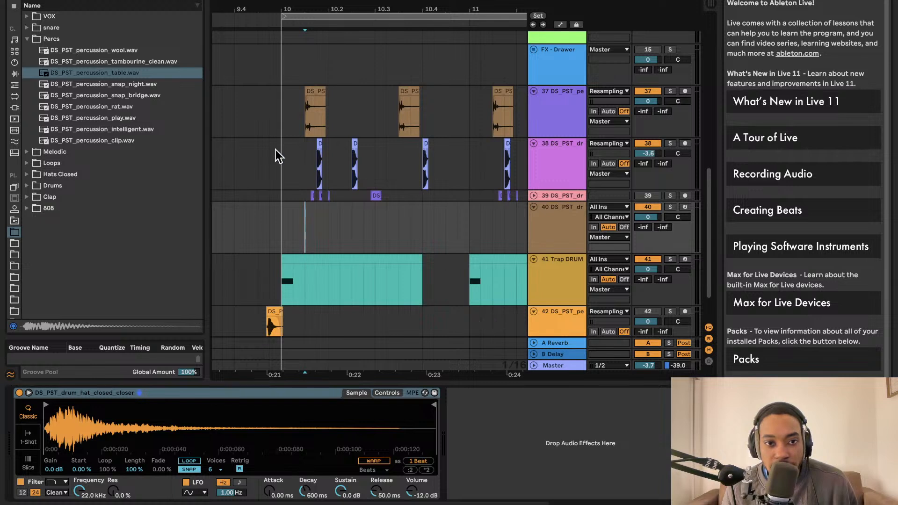
{"action": "scroll", "coordinate": [526, 254], "scroll_direction": "down", "scroll_amount": 3}
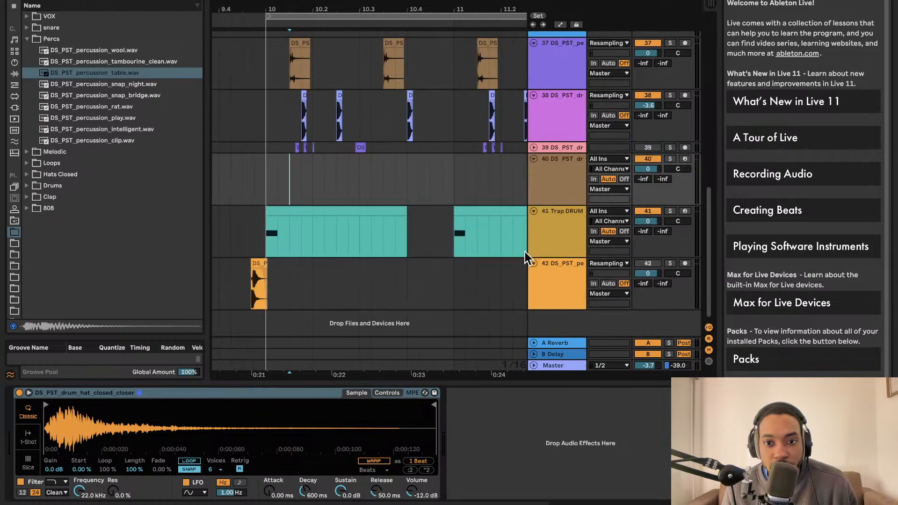
{"action": "left_click", "coordinate": [64, 1]}
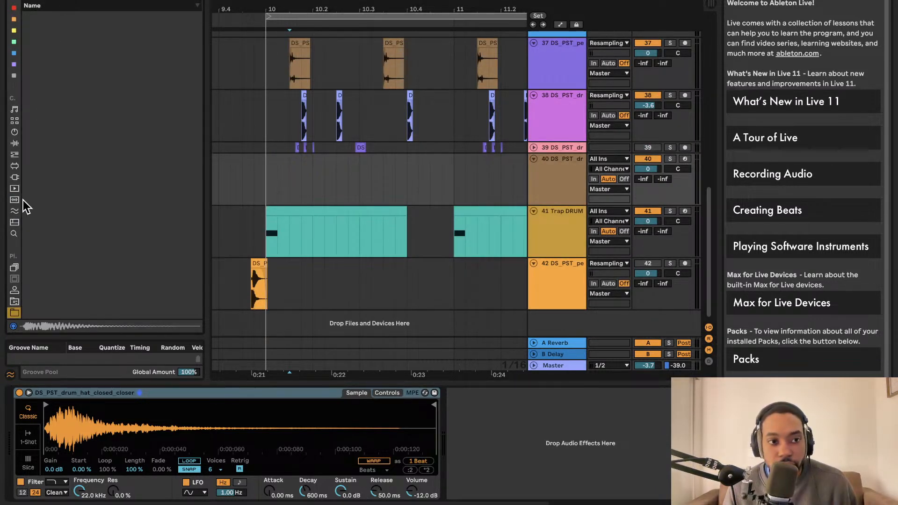
{"action": "scroll", "coordinate": [20, 224], "scroll_direction": "down", "scroll_amount": 3}
{"action": "scroll", "coordinate": [16, 249], "scroll_direction": "down", "scroll_amount": 5}
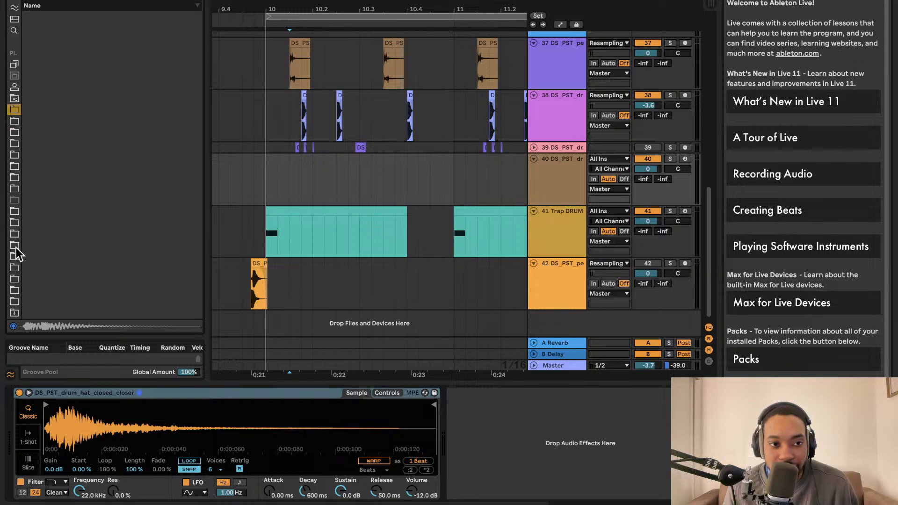
{"action": "left_click", "coordinate": [15, 302]}
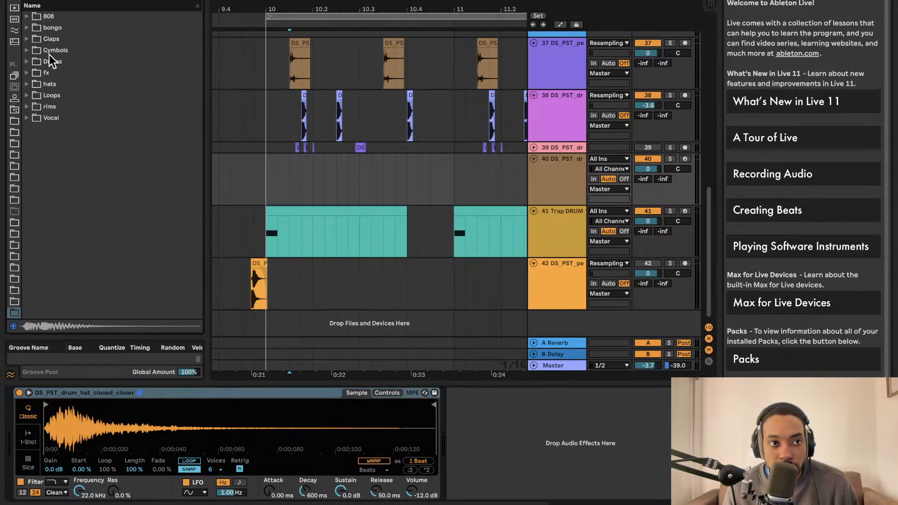
{"action": "scroll", "coordinate": [17, 79], "scroll_direction": "up", "scroll_amount": 6}
{"action": "left_click", "coordinate": [14, 73]}
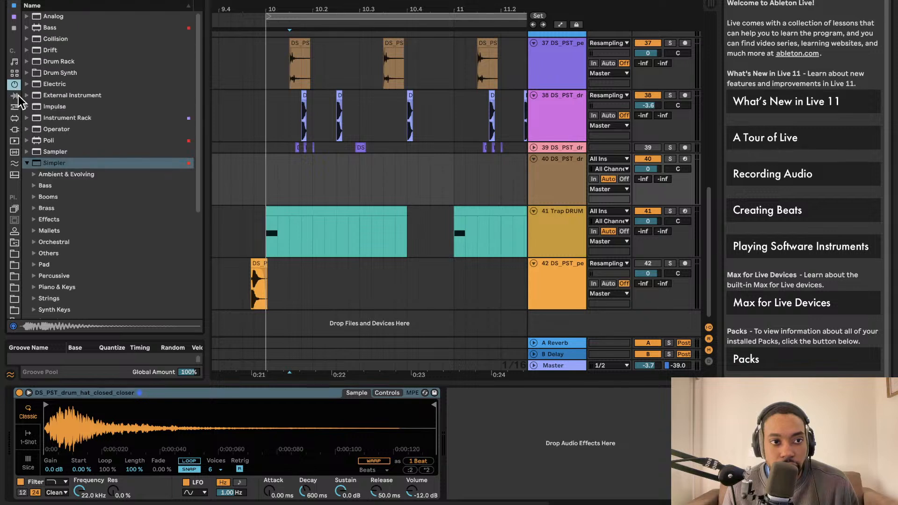
{"action": "left_click", "coordinate": [14, 95]}
{"action": "type", "text": "kick"}
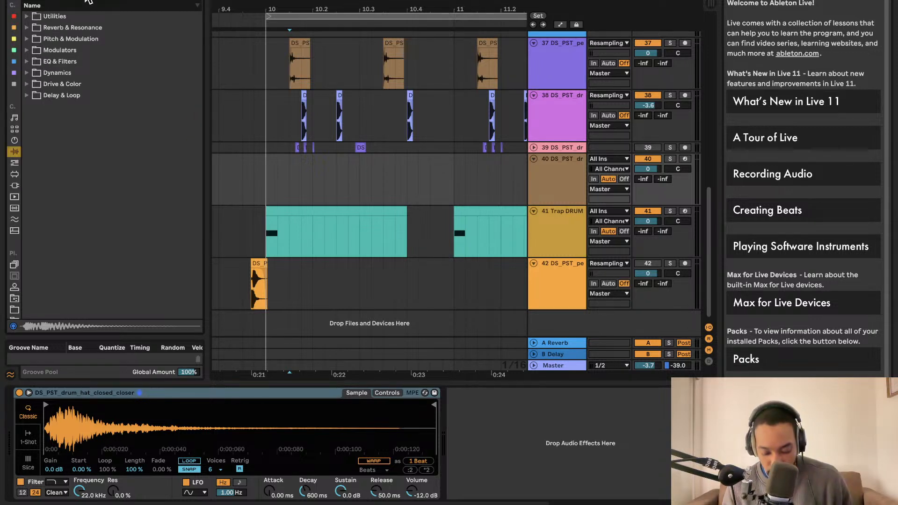
Add the Native Instruments Reaktor 6 VST3 instrument as a new track below track 42 and unfold that track
{"action": "left_click", "coordinate": [14, 184]}
{"action": "left_click", "coordinate": [27, 17]}
{"action": "left_click", "coordinate": [33, 27]}
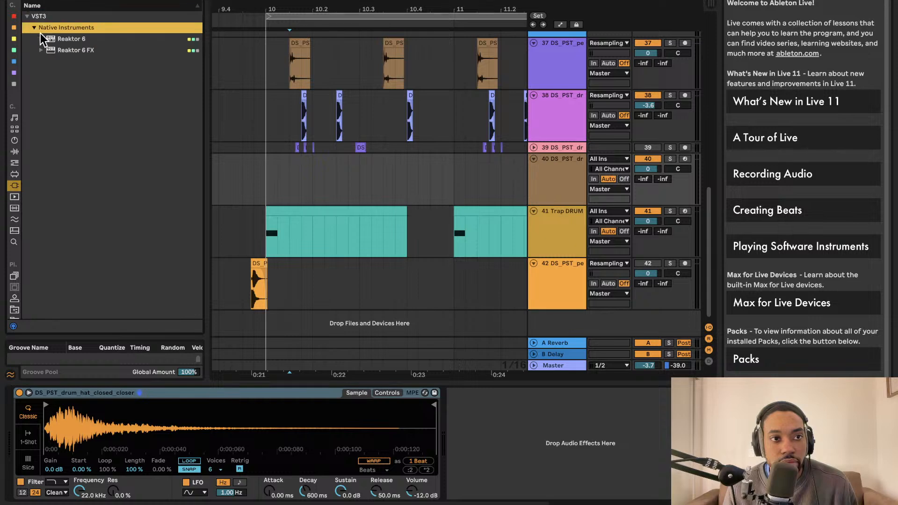
{"action": "left_click", "coordinate": [47, 40]}
{"action": "left_click_drag", "start_coordinate": [548, 321], "coordinate": [576, 323]}
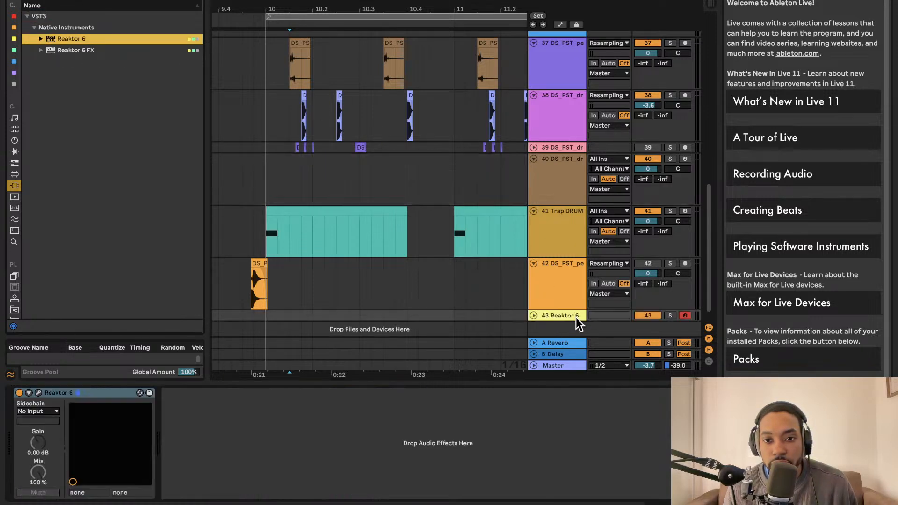
{"action": "left_click", "coordinate": [534, 316]}
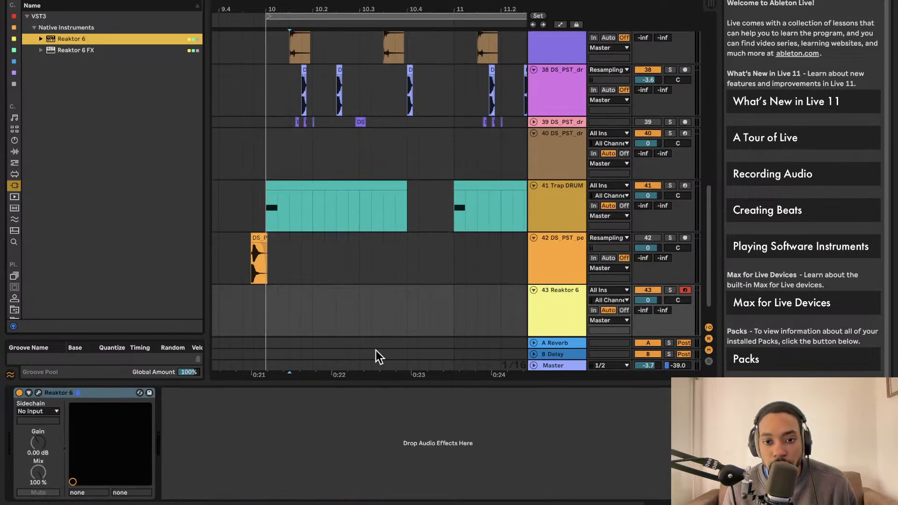
Show the Reaktor 6 plug-in window in edit mode and bring up the dialog for opening an ensemble file
{"action": "left_click", "coordinate": [38, 393]}
{"action": "left_click", "coordinate": [526, 171]}
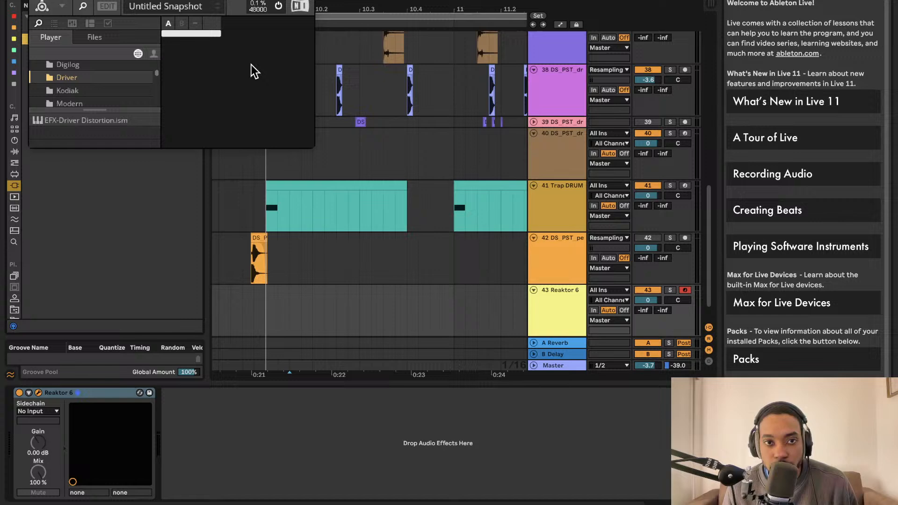
{"action": "left_click", "coordinate": [107, 7]}
{"action": "left_click", "coordinate": [129, 6]}
{"action": "mouse_move", "coordinate": [142, 23]}
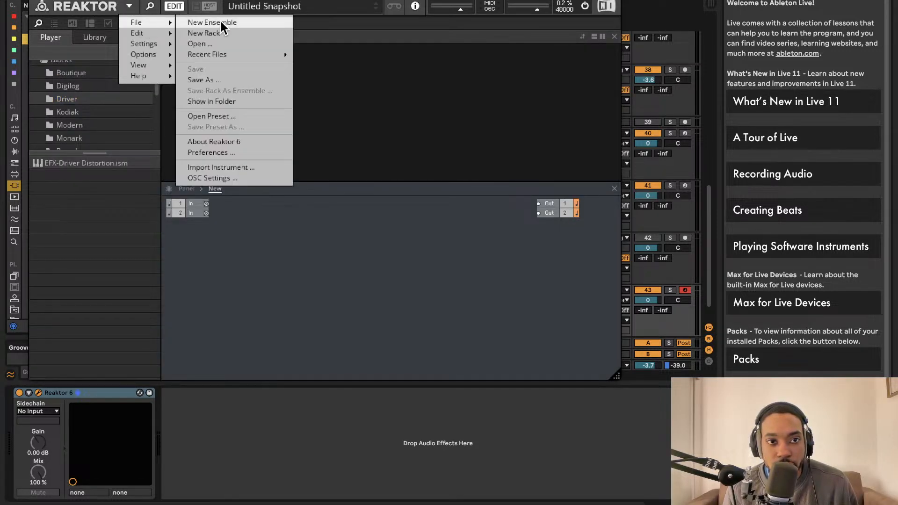
{"action": "mouse_move", "coordinate": [278, 60]}
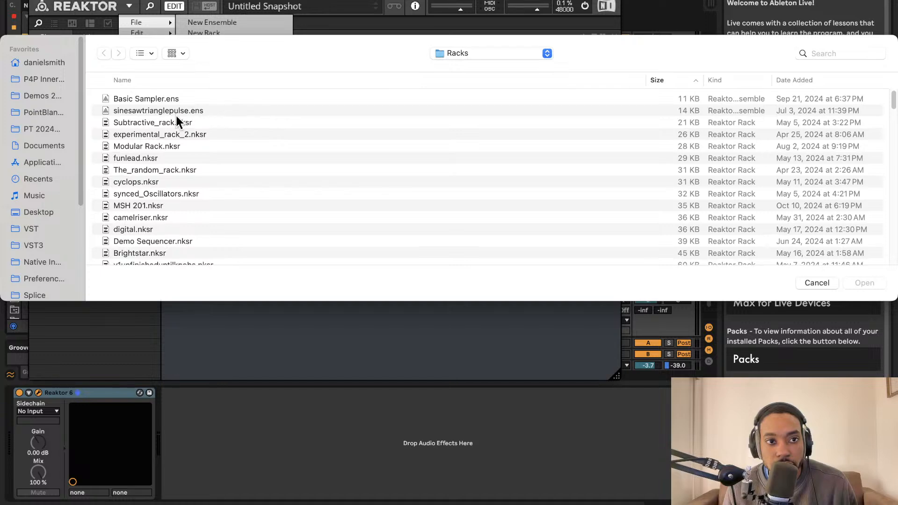
Sort the files in the Racks folder by size, largest first, and look through them for the kick ensemble
{"action": "left_click", "coordinate": [687, 82]}
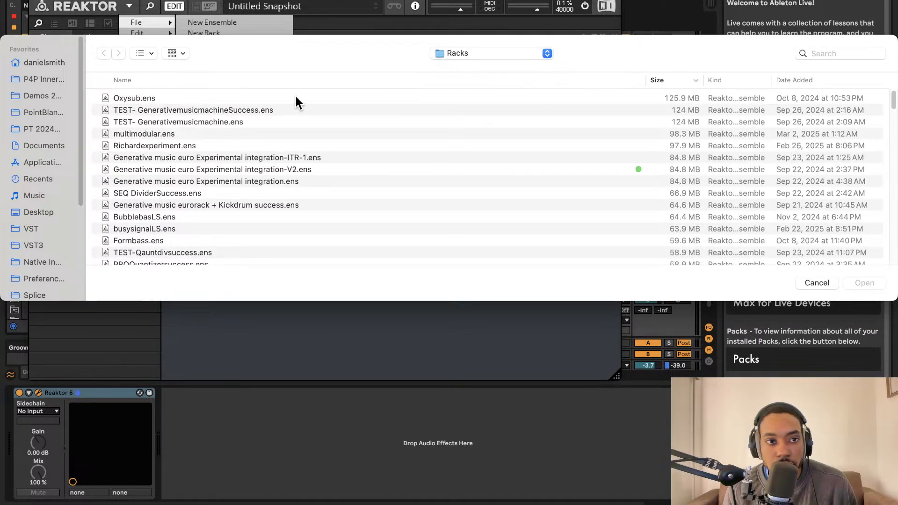
{"action": "scroll", "coordinate": [215, 108], "scroll_direction": "down", "scroll_amount": 15}
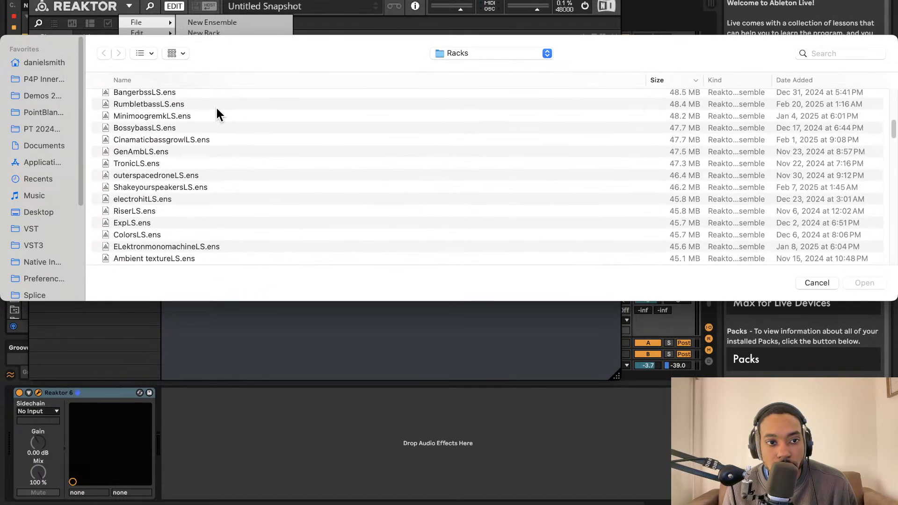
{"action": "scroll", "coordinate": [216, 108], "scroll_direction": "down", "scroll_amount": 15}
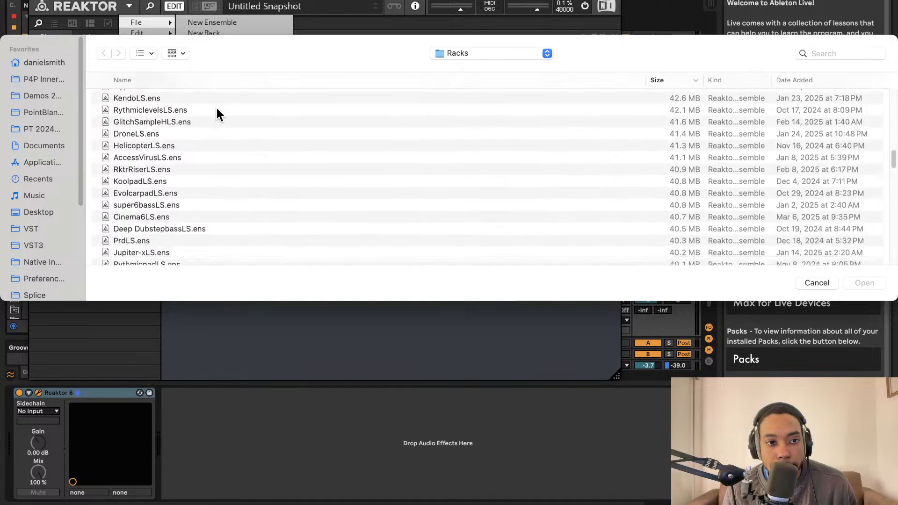
{"action": "scroll", "coordinate": [216, 109], "scroll_direction": "down", "scroll_amount": 5}
{"action": "scroll", "coordinate": [217, 108], "scroll_direction": "up", "scroll_amount": 20}
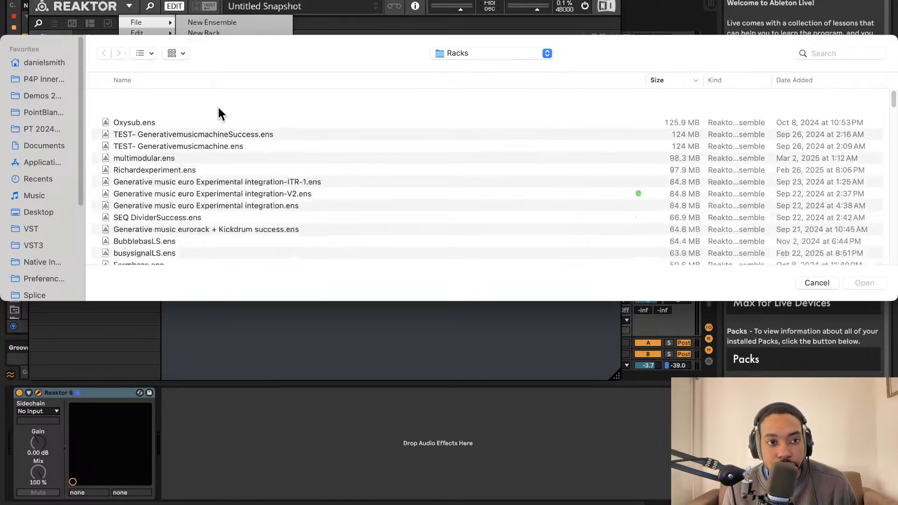
Search this Mac for files whose name contains "afrokick" and clear the search
{"action": "left_click", "coordinate": [846, 51]}
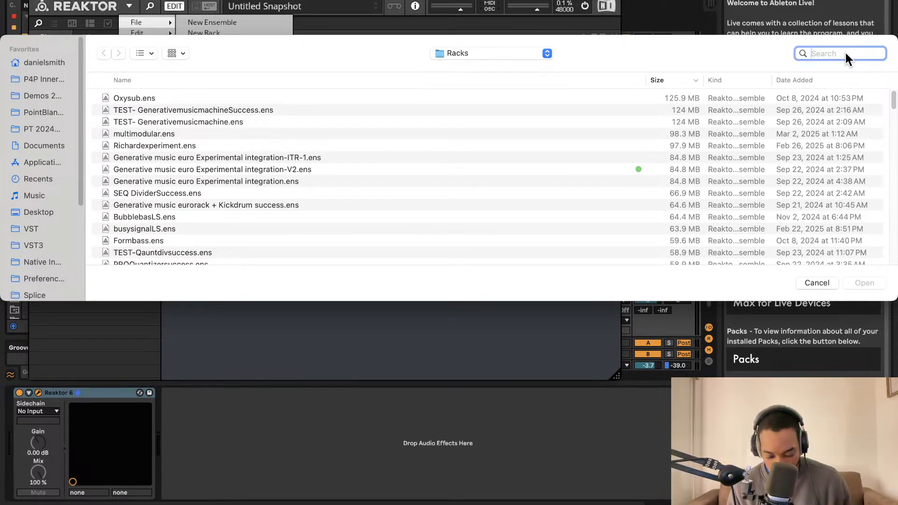
{"action": "type", "text": "afrp"}
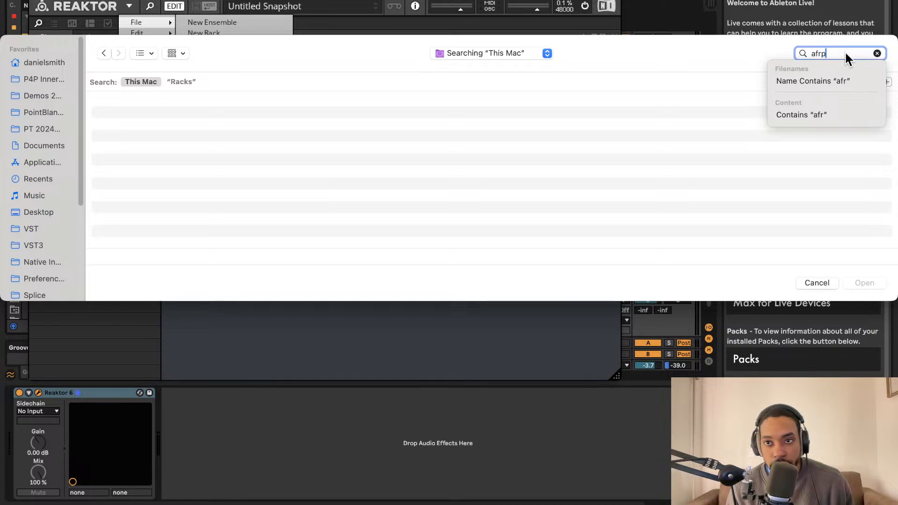
{"action": "key", "text": "BackSpace"}
{"action": "type", "text": "okick"}
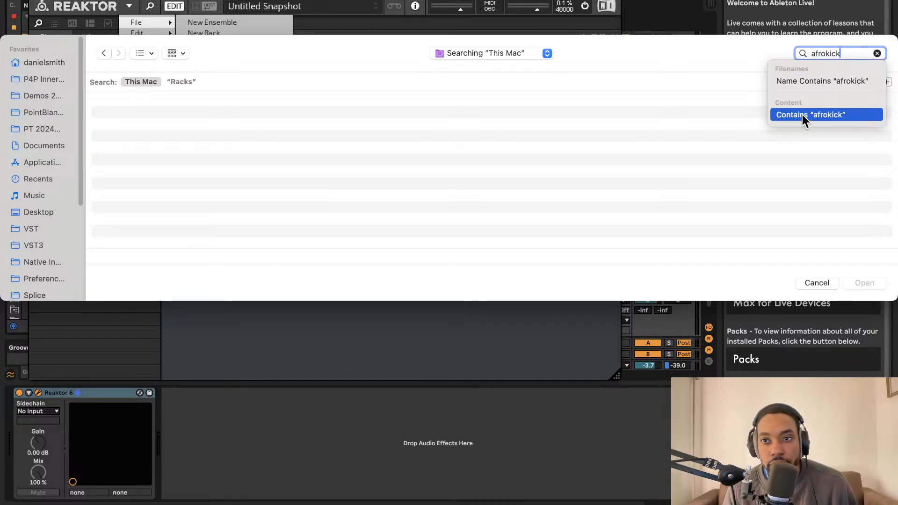
{"action": "left_click", "coordinate": [818, 85]}
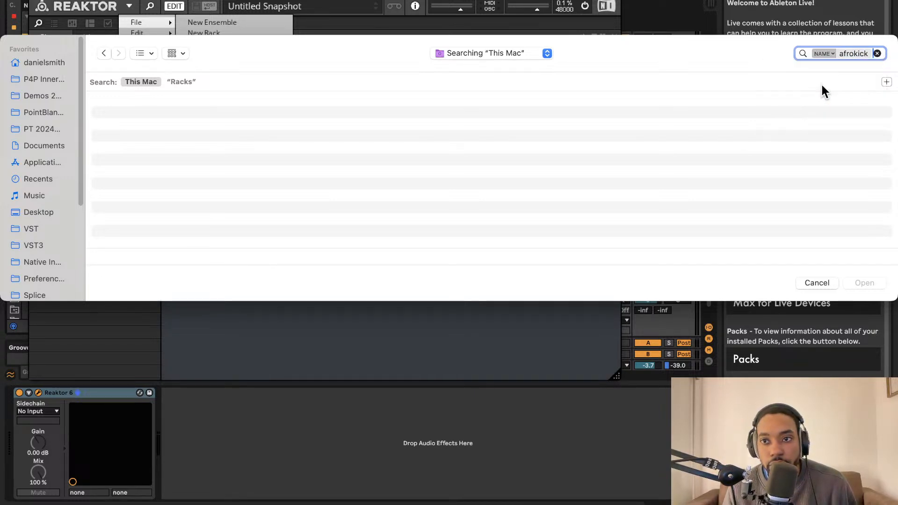
{"action": "left_click", "coordinate": [877, 53]}
Look through the Racks folder again, sorted by smallest size first, for the kick ensemble and cancel opening a file
{"action": "scroll", "coordinate": [332, 157], "scroll_direction": "down", "scroll_amount": 10}
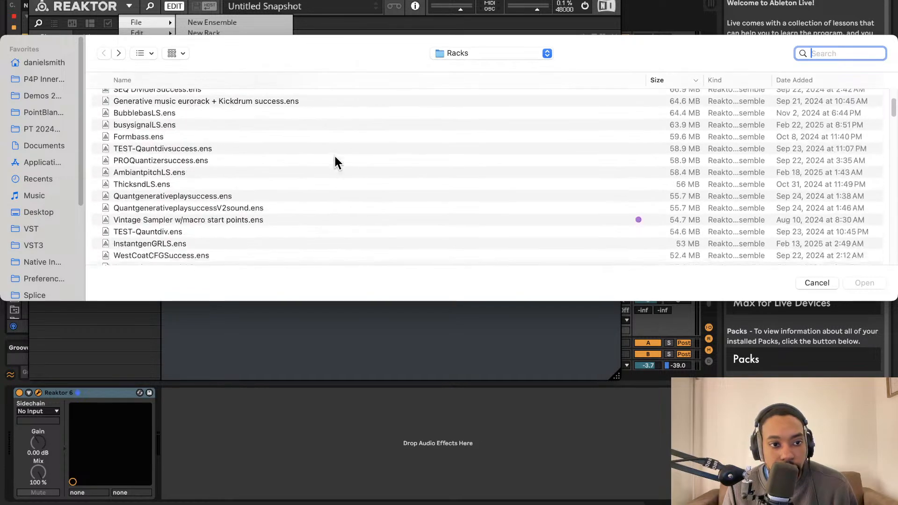
{"action": "scroll", "coordinate": [327, 159], "scroll_direction": "down", "scroll_amount": 10}
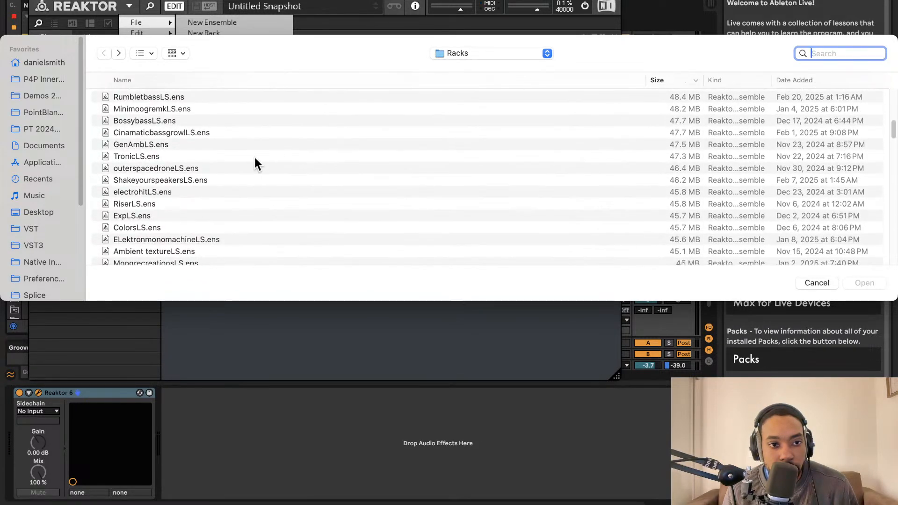
{"action": "scroll", "coordinate": [257, 159], "scroll_direction": "up", "scroll_amount": 8}
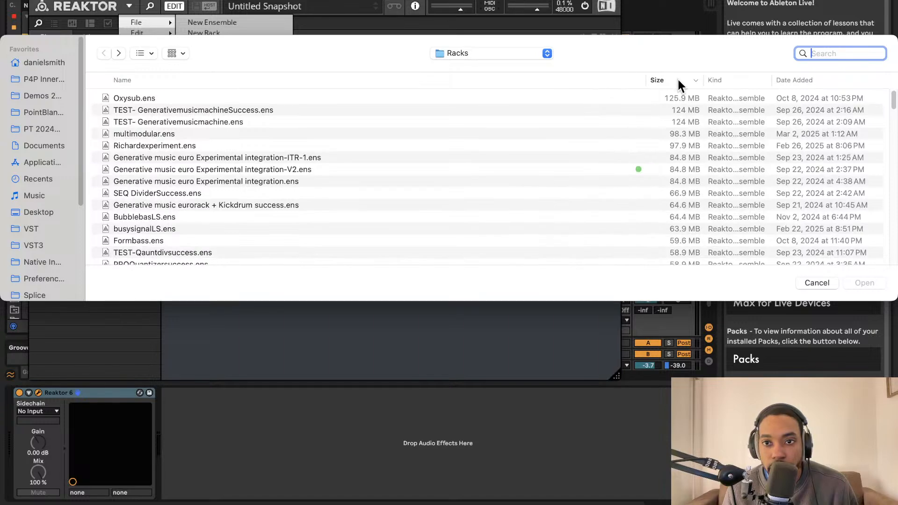
{"action": "left_click", "coordinate": [683, 81]}
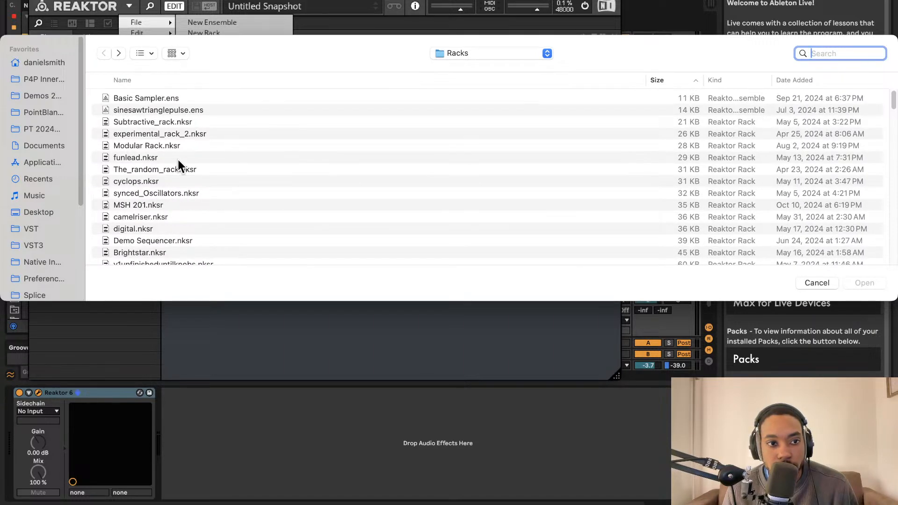
{"action": "scroll", "coordinate": [178, 159], "scroll_direction": "down", "scroll_amount": 5}
{"action": "scroll", "coordinate": [177, 159], "scroll_direction": "down", "scroll_amount": 2}
{"action": "scroll", "coordinate": [177, 159], "scroll_direction": "up", "scroll_amount": 1}
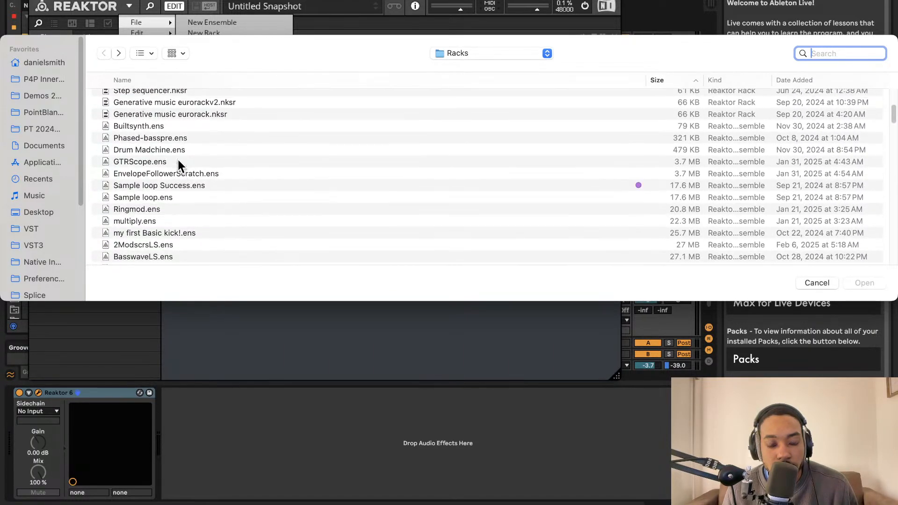
{"action": "left_click", "coordinate": [814, 283]}
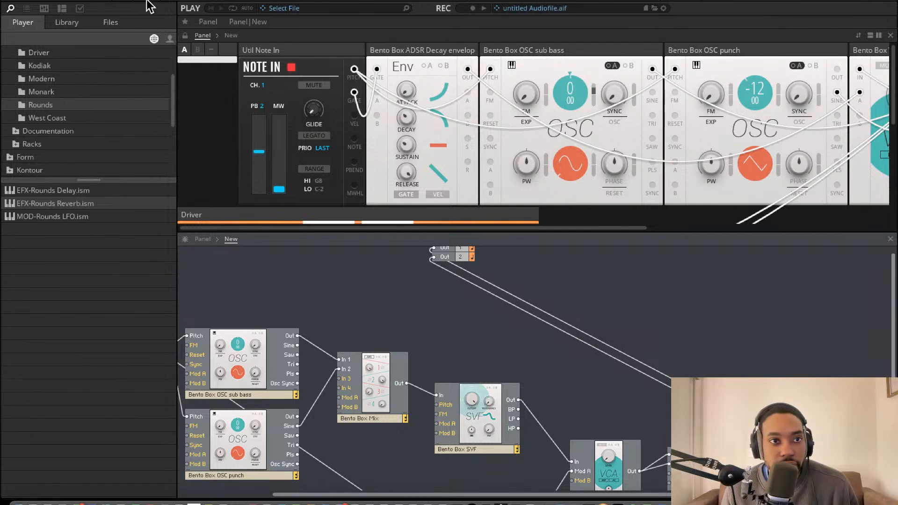
{"action": "left_click", "coordinate": [107, 2]}
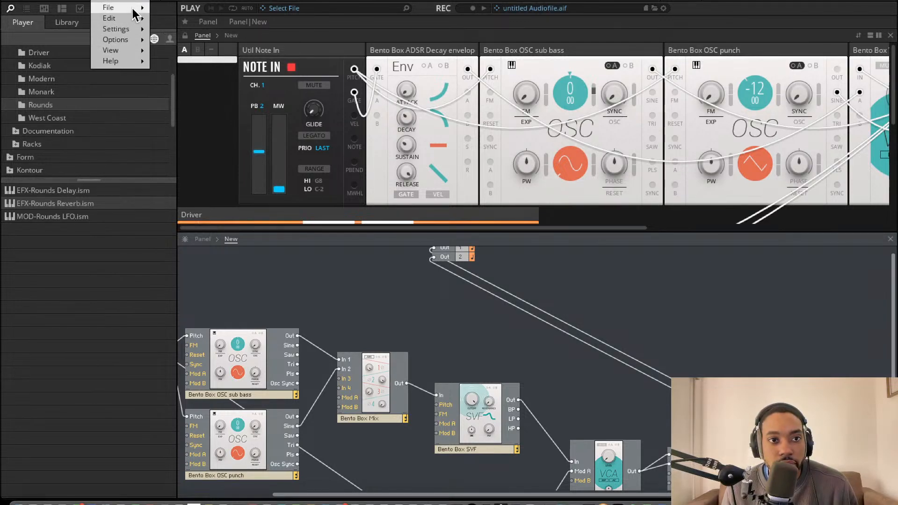
{"action": "mouse_move", "coordinate": [117, 9]}
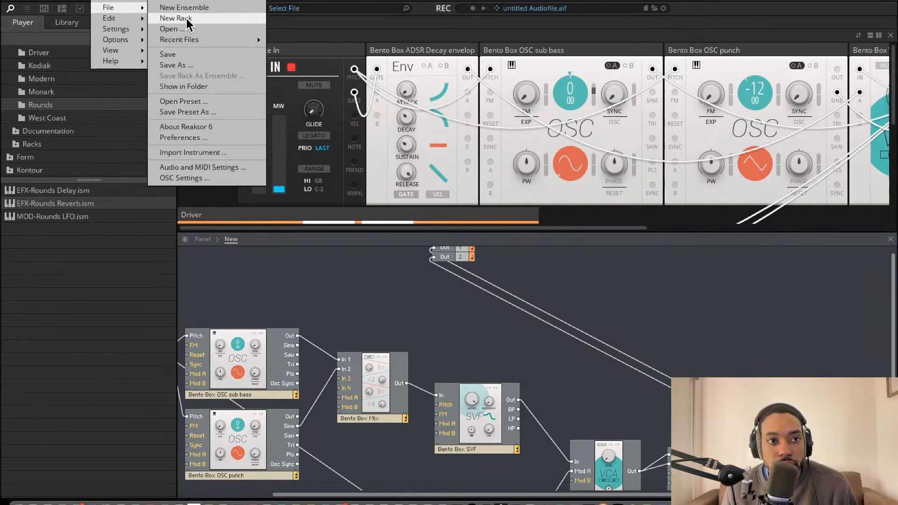
{"action": "left_click", "coordinate": [172, 65]}
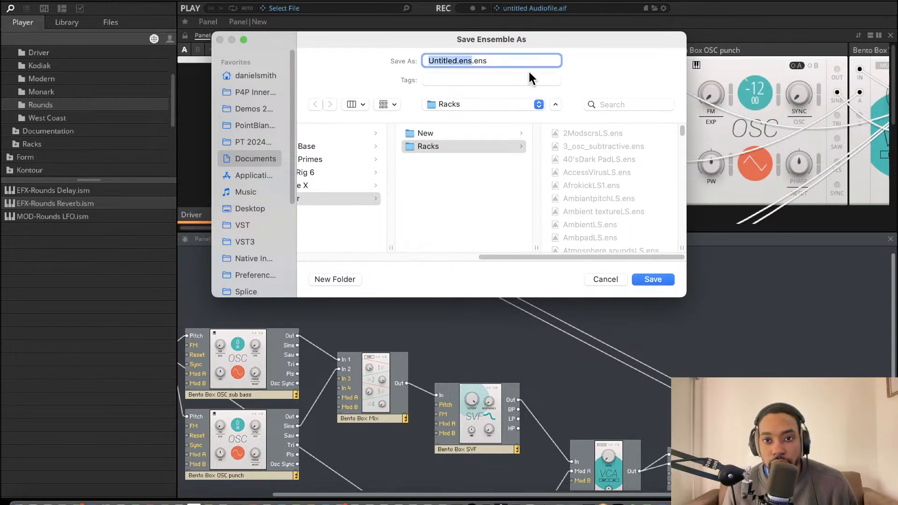
{"action": "key", "text": "BackSpace"}
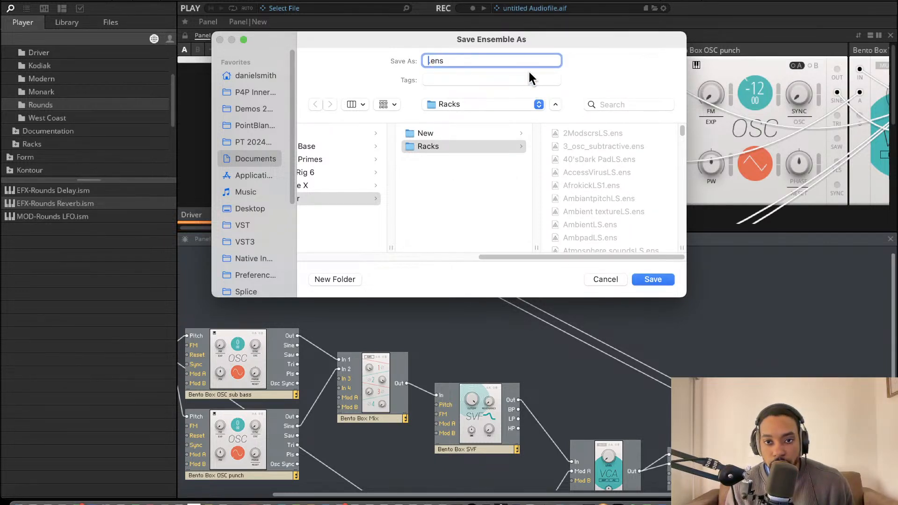
{"action": "type", "text": "afrokick"}
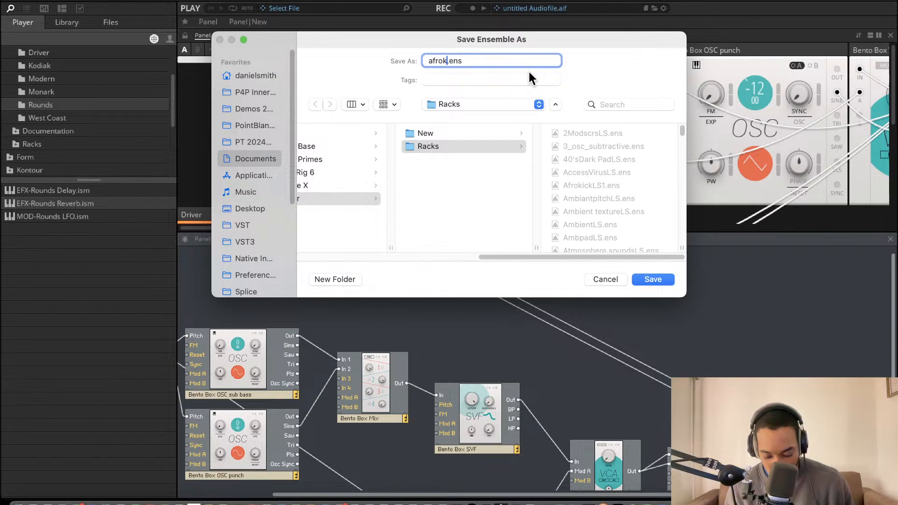
{"action": "type", "text": "ls"}
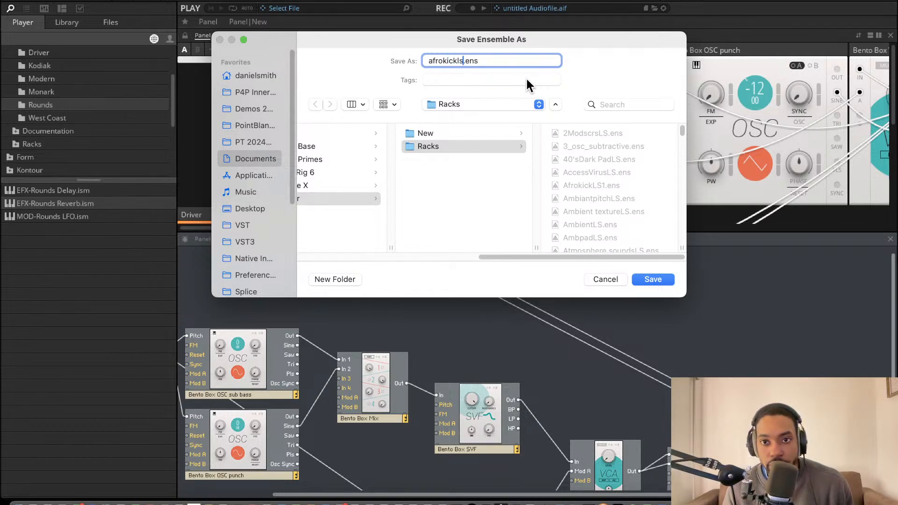
{"action": "left_click", "coordinate": [603, 280]}
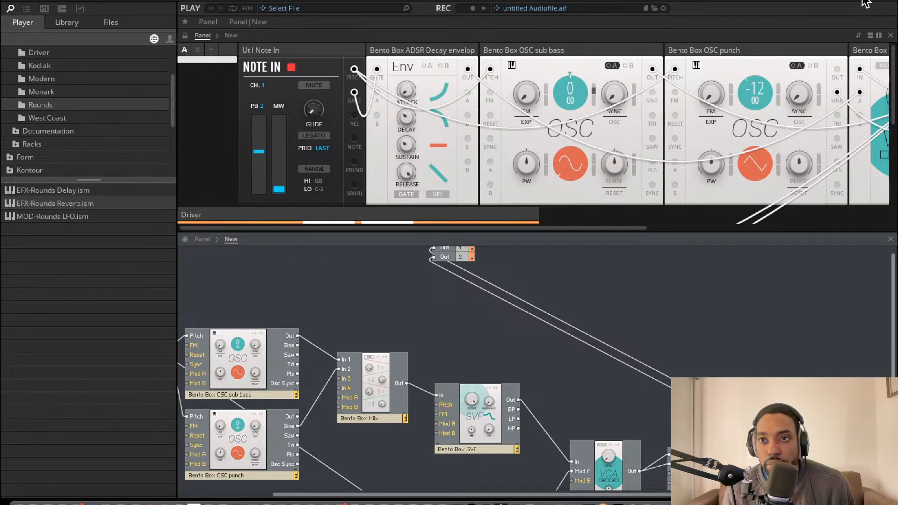
Switch to Ableton Live and bring up the dialog for opening an ensemble file in the Reaktor 6 plug-in
{"action": "key", "text": "super+m"}
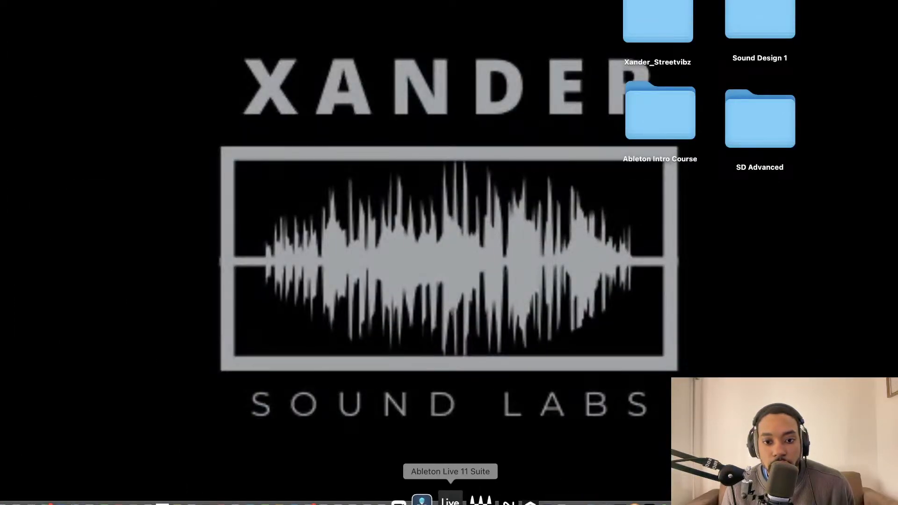
{"action": "left_click", "coordinate": [431, 495]}
{"action": "left_click", "coordinate": [129, 6]}
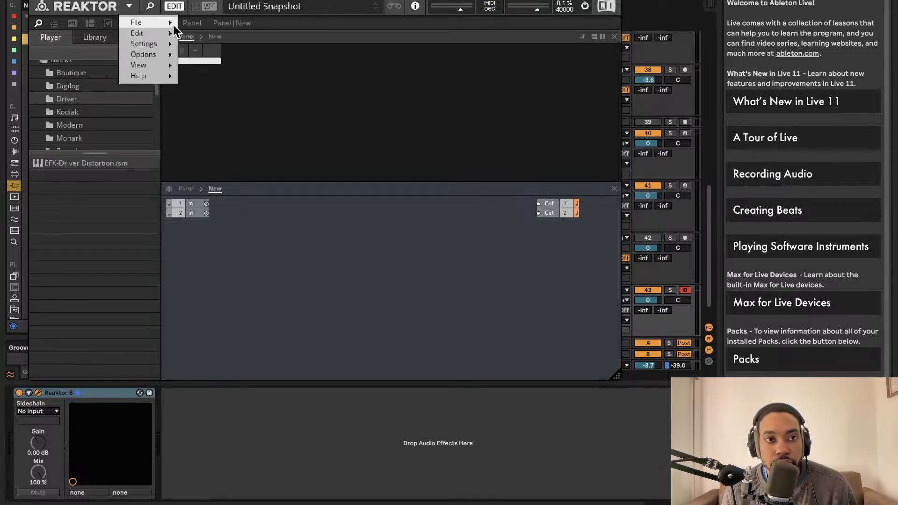
{"action": "mouse_move", "coordinate": [173, 25]}
{"action": "mouse_move", "coordinate": [201, 55]}
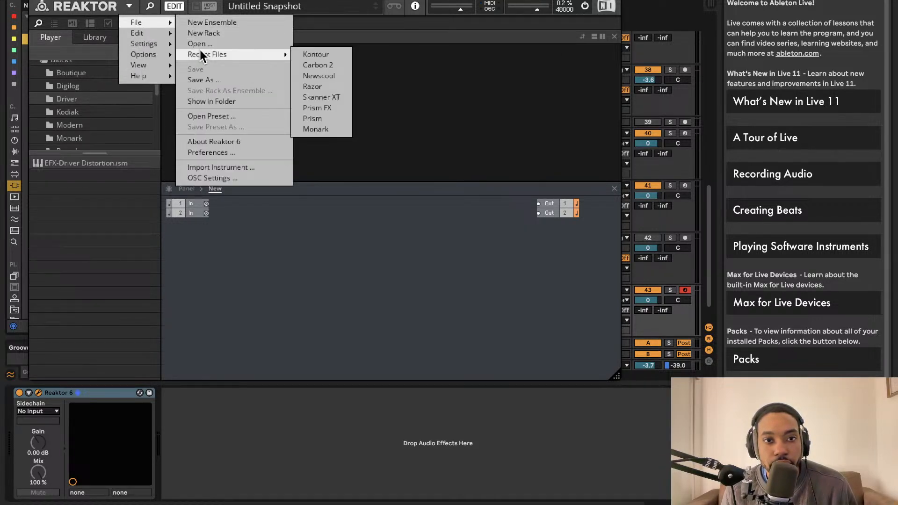
{"action": "left_click", "coordinate": [210, 42]}
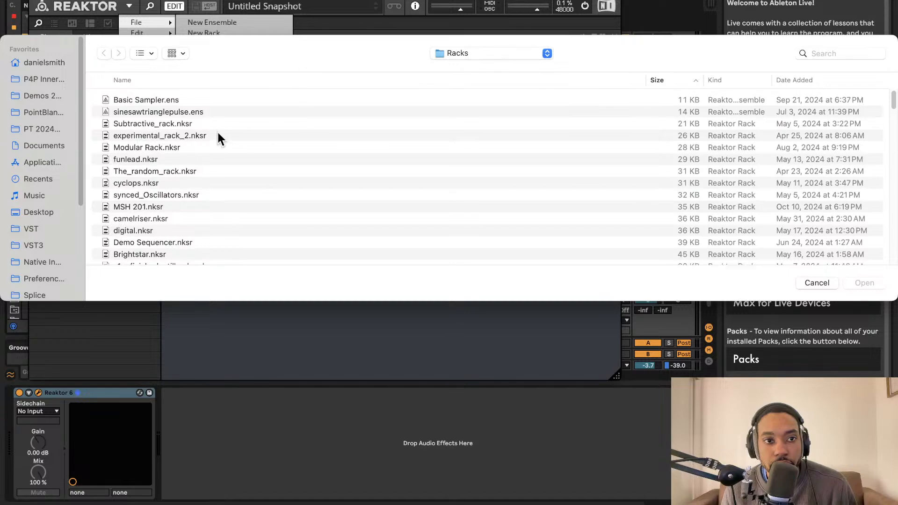
Look through the Racks folder, sorted by smallest size first, for the kick ensemble
{"action": "scroll", "coordinate": [218, 135], "scroll_direction": "down", "scroll_amount": 20}
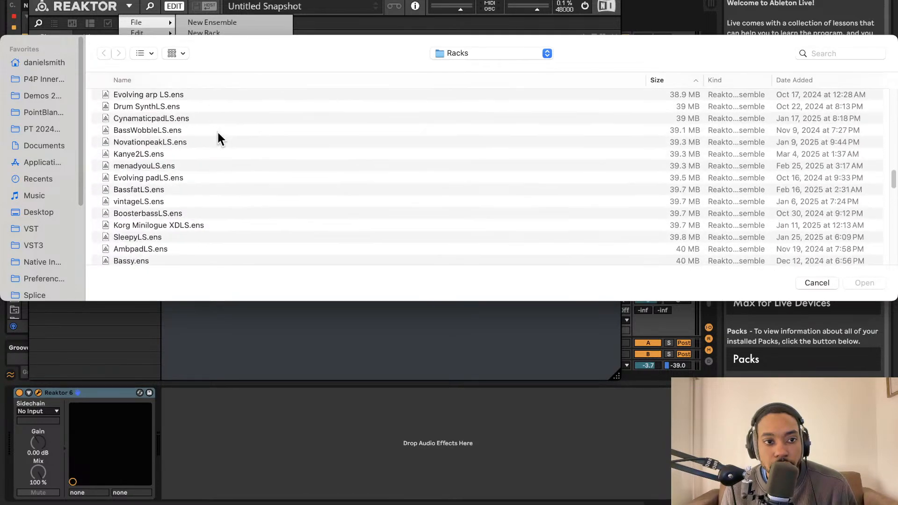
{"action": "scroll", "coordinate": [217, 131], "scroll_direction": "down", "scroll_amount": 10}
{"action": "scroll", "coordinate": [218, 131], "scroll_direction": "up", "scroll_amount": 20}
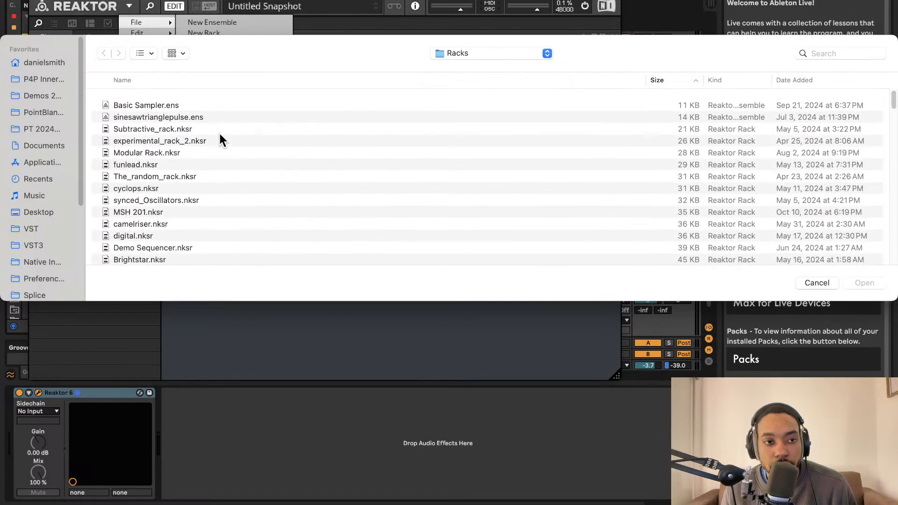
{"action": "scroll", "coordinate": [220, 136], "scroll_direction": "down", "scroll_amount": 20}
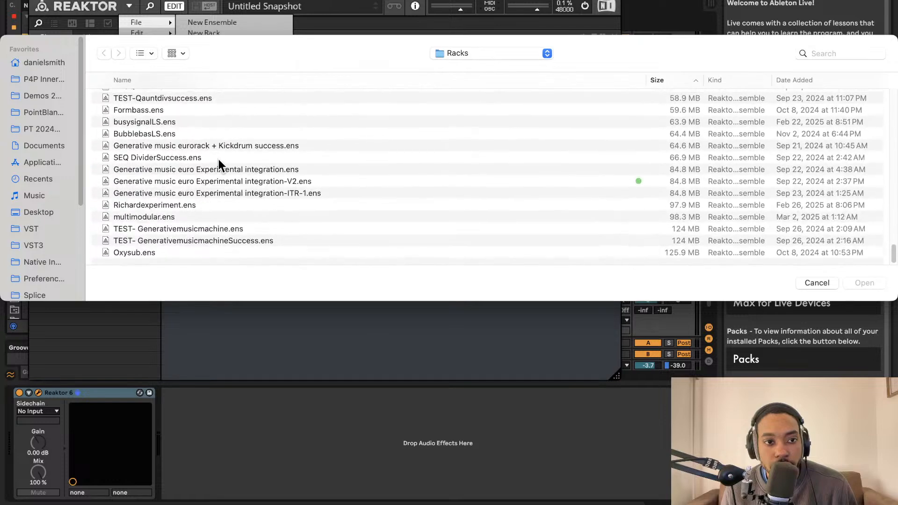
{"action": "scroll", "coordinate": [151, 196], "scroll_direction": "up", "scroll_amount": 20}
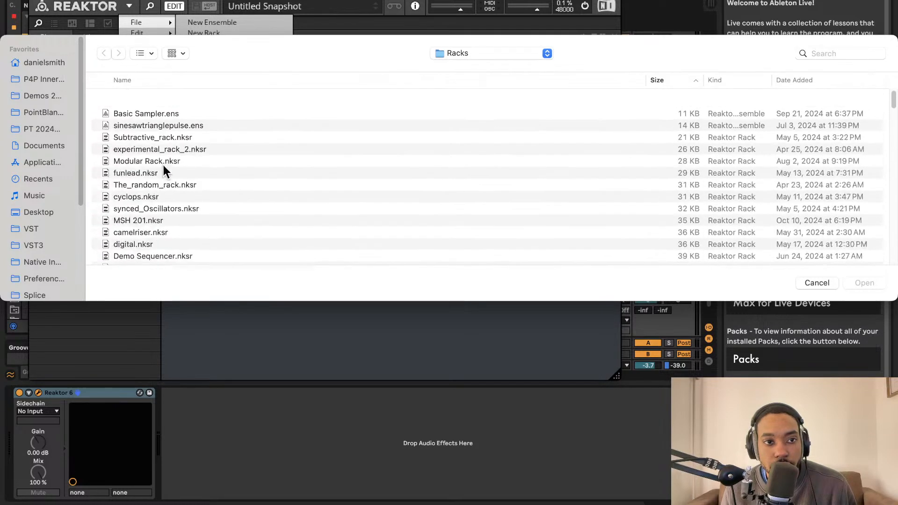
Search the Racks folder and this Mac for "afro", check the recent files, and cancel opening a file
{"action": "left_click", "coordinate": [822, 53]}
{"action": "type", "text": "afro"}
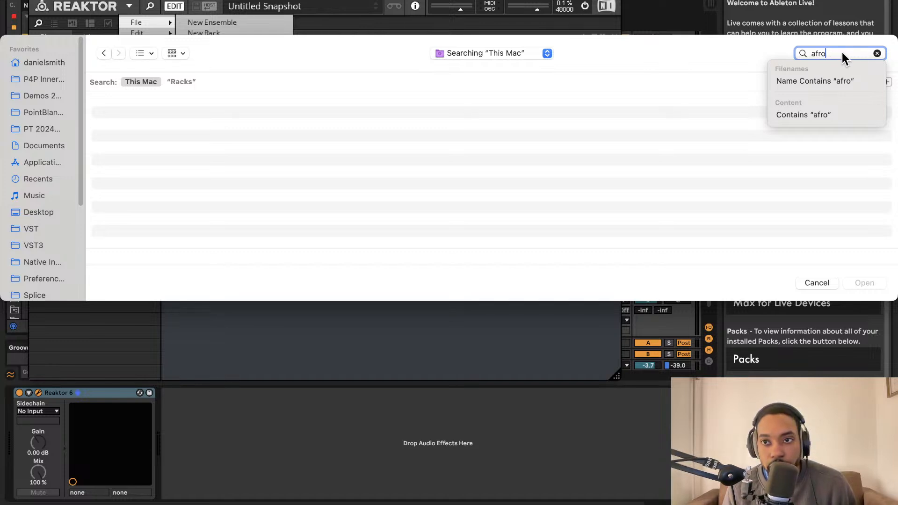
{"action": "key", "text": "Return"}
{"action": "left_click", "coordinate": [183, 82]}
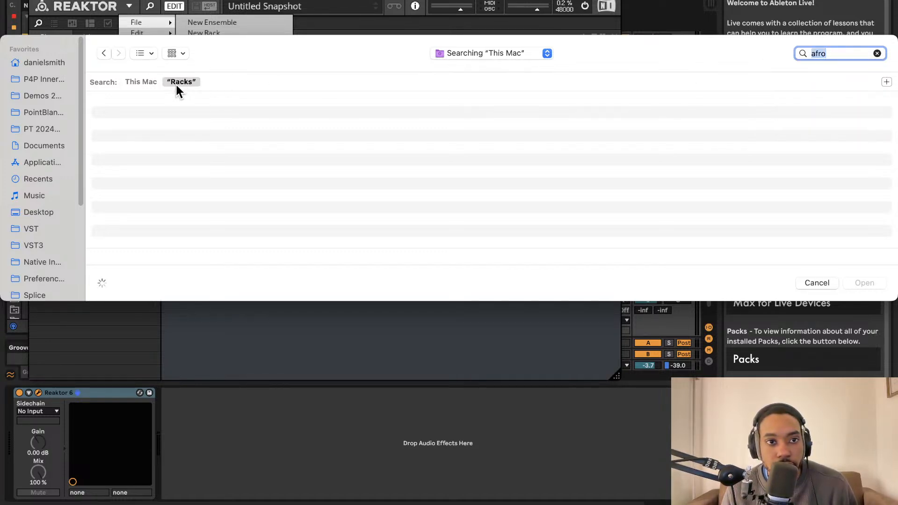
{"action": "left_click", "coordinate": [143, 82]}
{"action": "scroll", "coordinate": [63, 182], "scroll_direction": "down", "scroll_amount": 5}
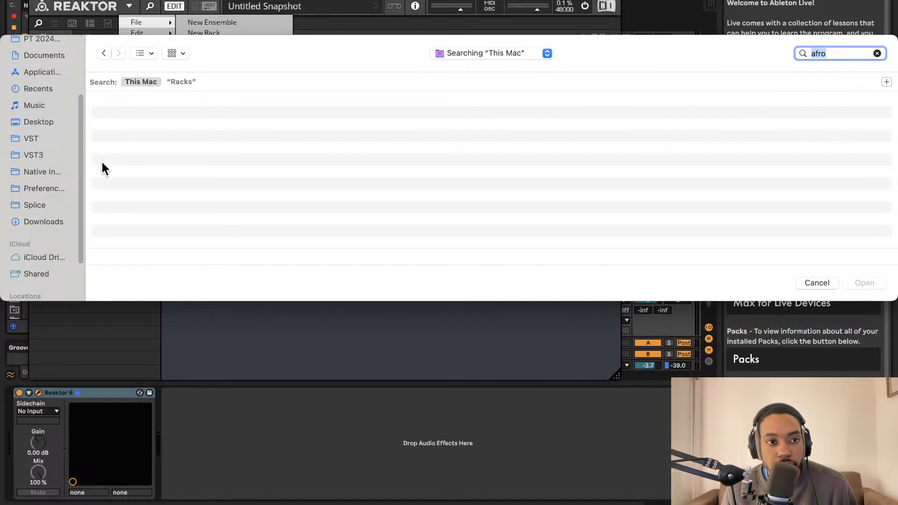
{"action": "left_click", "coordinate": [47, 89]}
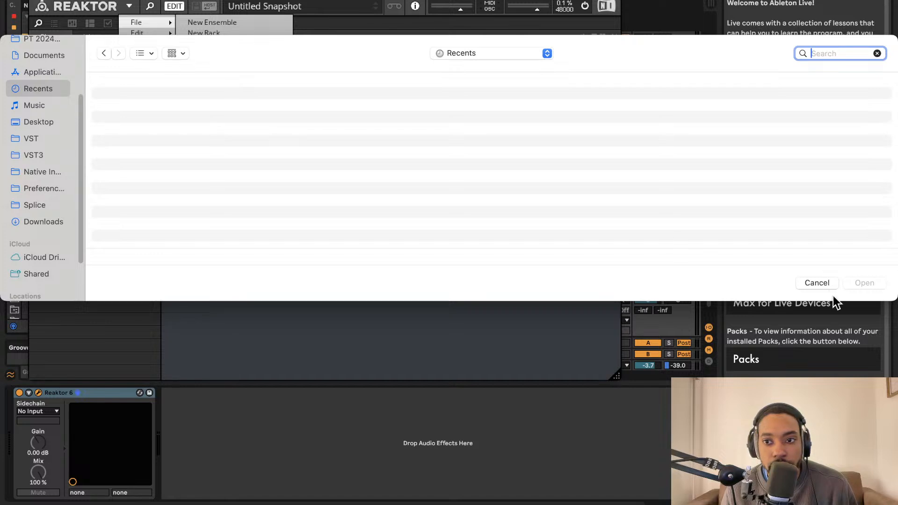
{"action": "left_click", "coordinate": [821, 285]}
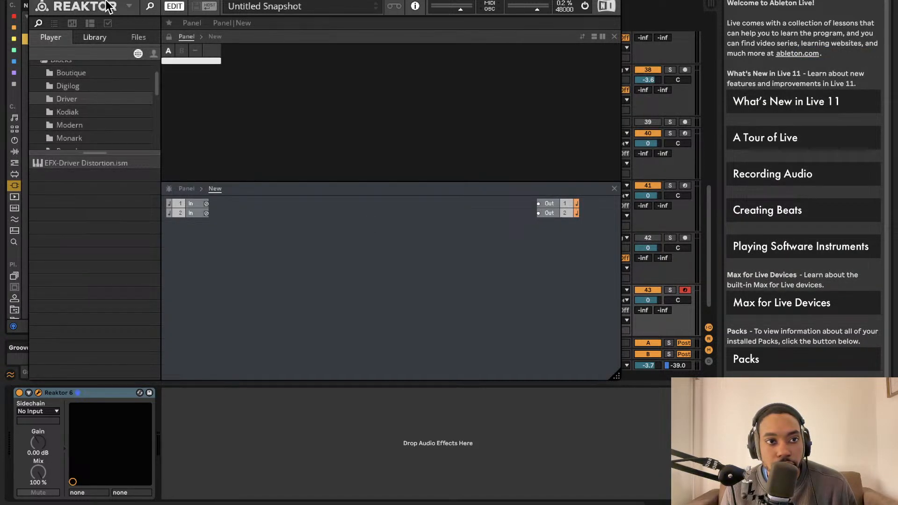
Close and reopen the Reaktor 6 plug-in window on track 43, and bring up its dialog for opening an ensemble
{"action": "left_click", "coordinate": [35, 0]}
{"action": "double_click", "coordinate": [558, 308]}
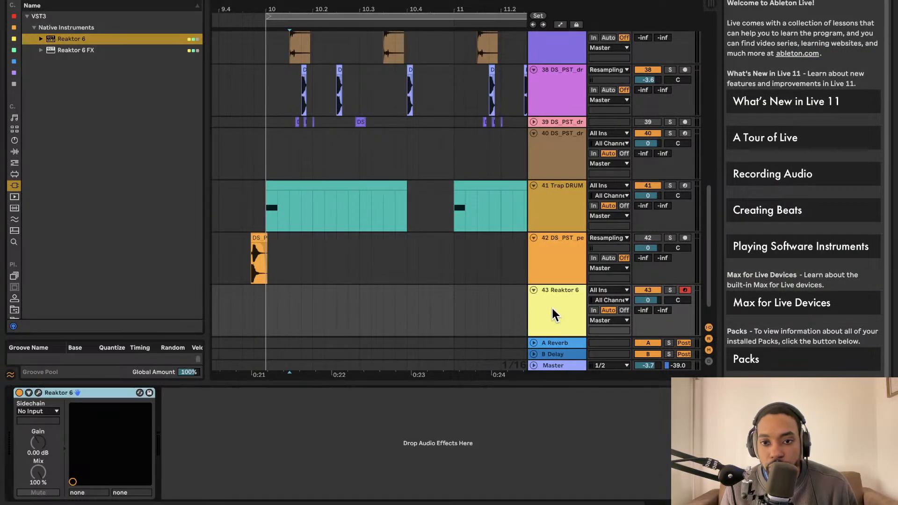
{"action": "left_click", "coordinate": [37, 393]}
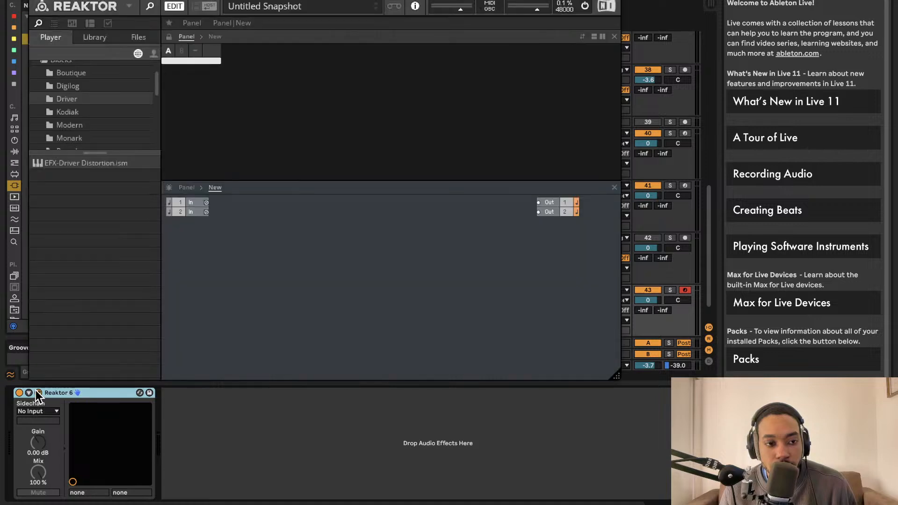
{"action": "left_click", "coordinate": [133, 13]}
{"action": "mouse_move", "coordinate": [147, 19]}
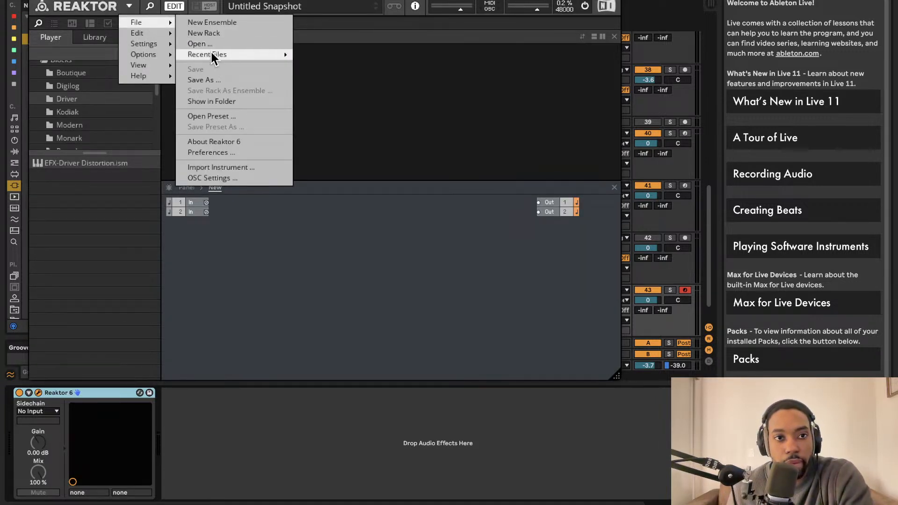
{"action": "mouse_move", "coordinate": [212, 54]}
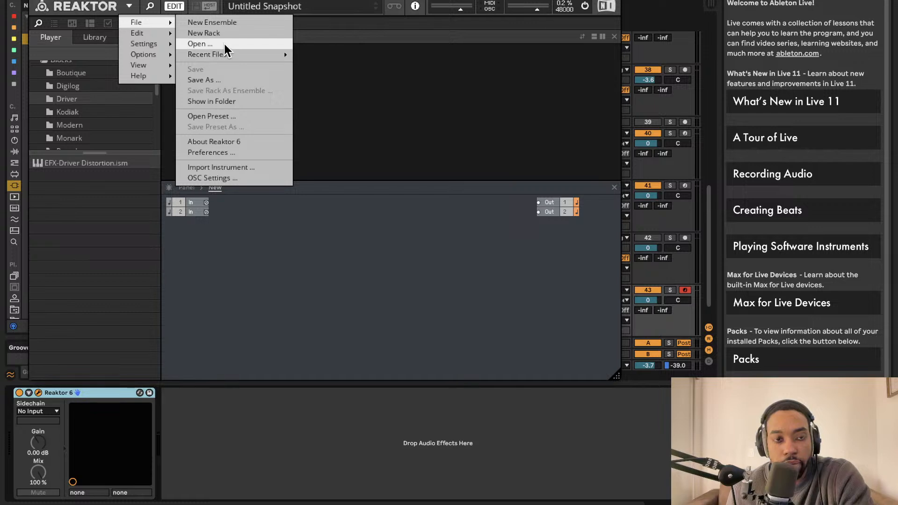
{"action": "left_click", "coordinate": [223, 42]}
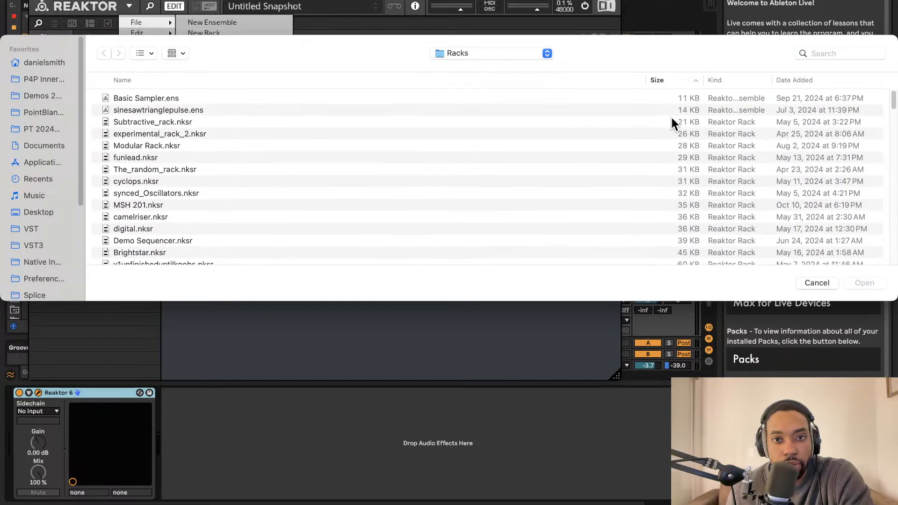
Sort the Racks folder by size, largest first, look through it for the kick ensemble, and cancel opening a file
{"action": "left_click", "coordinate": [692, 78]}
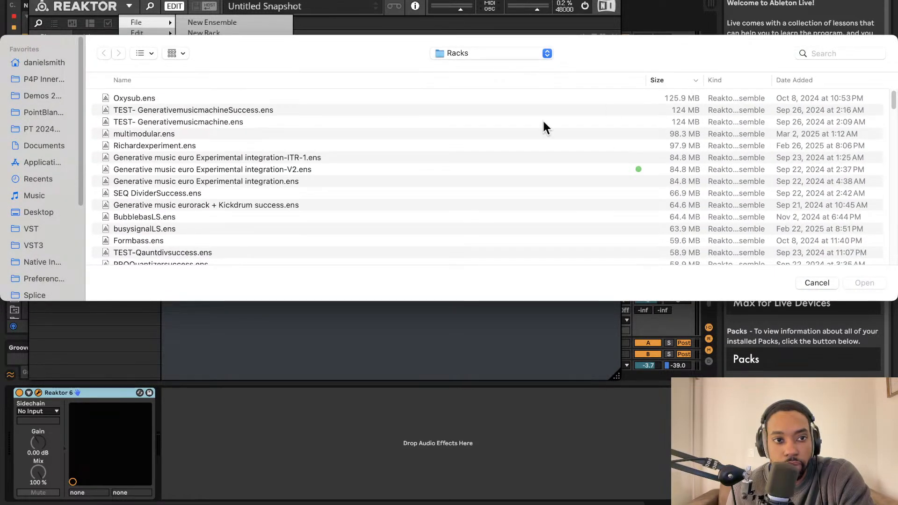
{"action": "scroll", "coordinate": [227, 192], "scroll_direction": "down", "scroll_amount": 15}
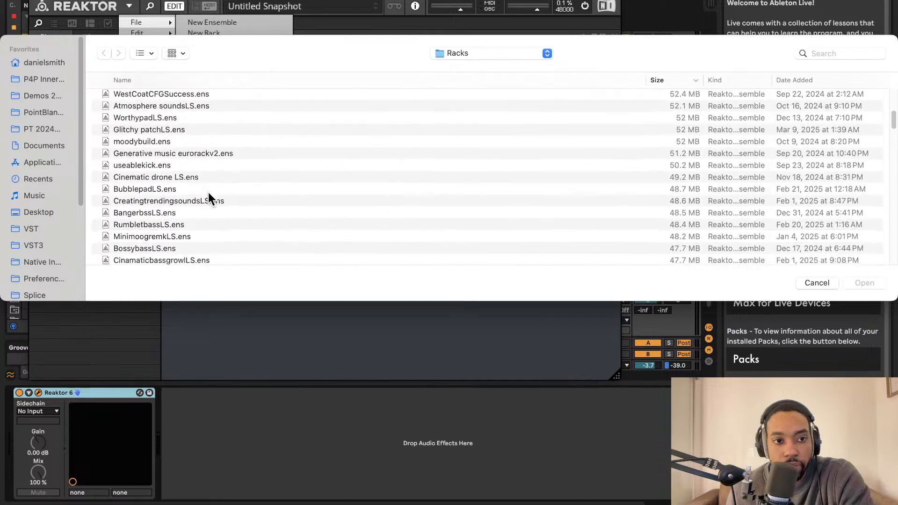
{"action": "scroll", "coordinate": [209, 191], "scroll_direction": "down", "scroll_amount": 15}
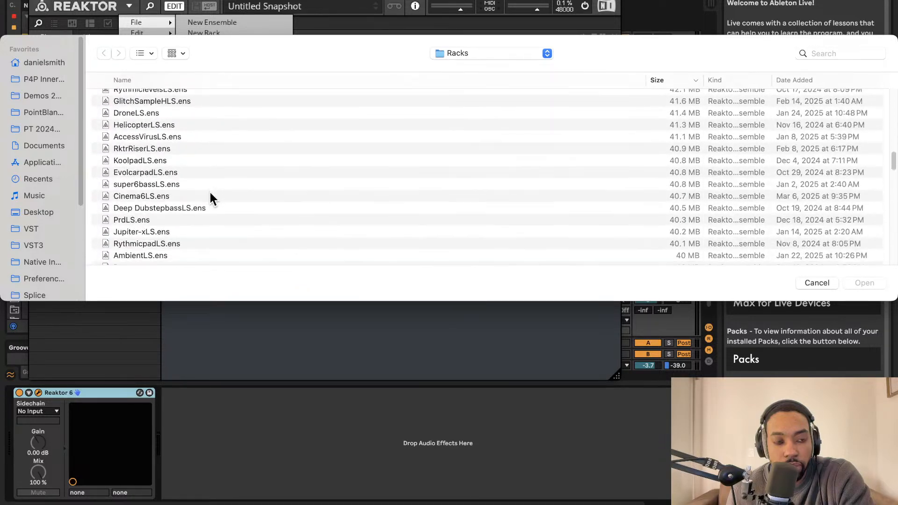
{"action": "scroll", "coordinate": [209, 190], "scroll_direction": "down", "scroll_amount": 5}
{"action": "left_click", "coordinate": [816, 283]}
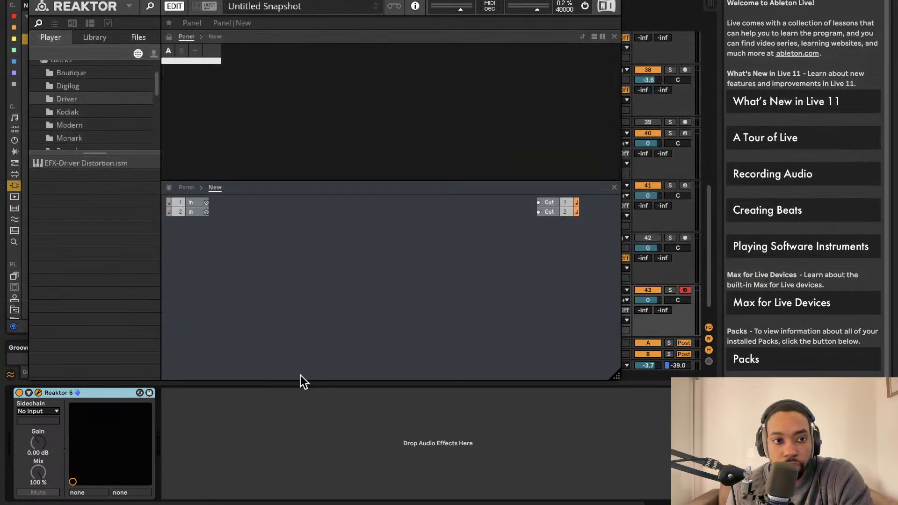
Switch to standalone Reaktor 6 and save the kick ensemble as afrokickLS2 in the Racks folder
{"action": "mouse_move", "coordinate": [488, 500]}
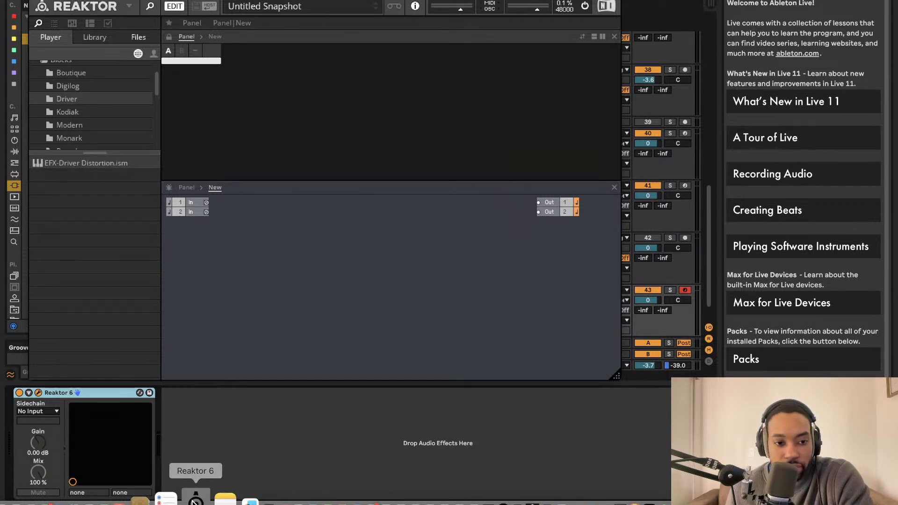
{"action": "left_click", "coordinate": [184, 499]}
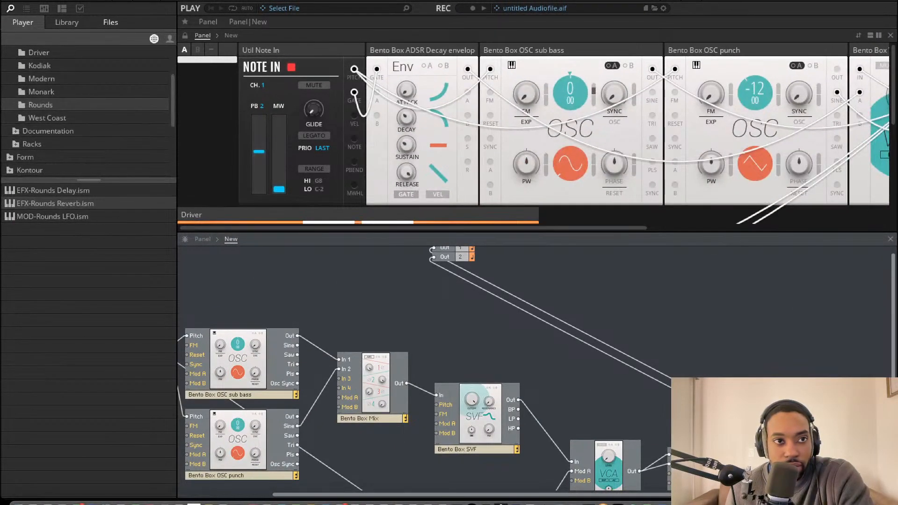
{"action": "left_click", "coordinate": [109, 1]}
{"action": "mouse_move", "coordinate": [116, 7]}
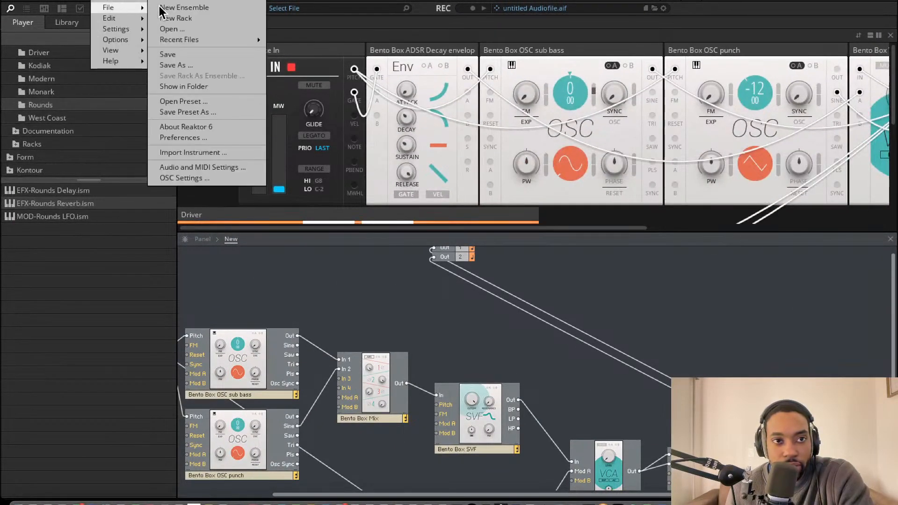
{"action": "left_click", "coordinate": [175, 65]}
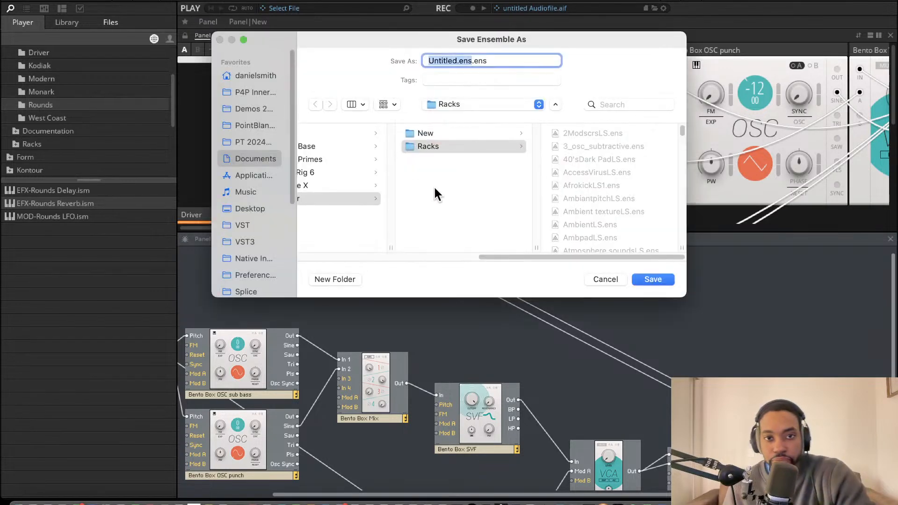
{"action": "key", "text": "BackSpace"}
{"action": "type", "text": "afrokick"}
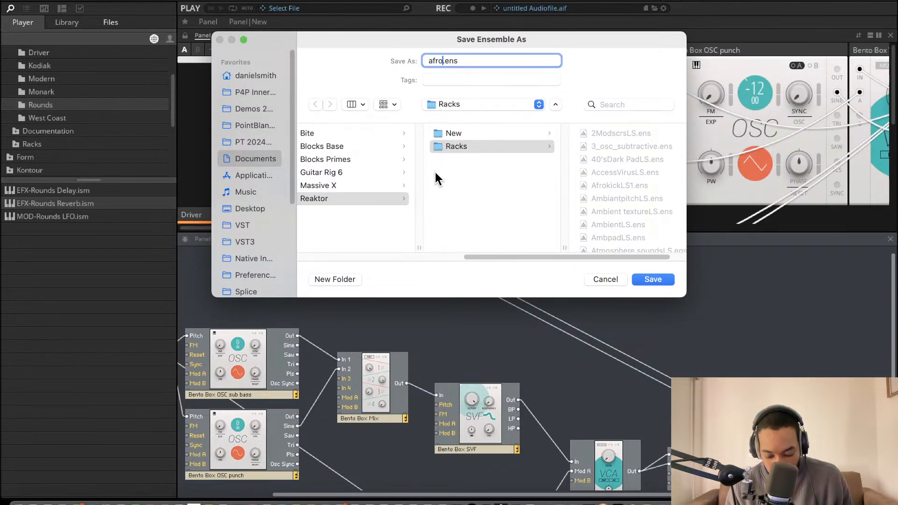
{"action": "type", "text": "LS2"}
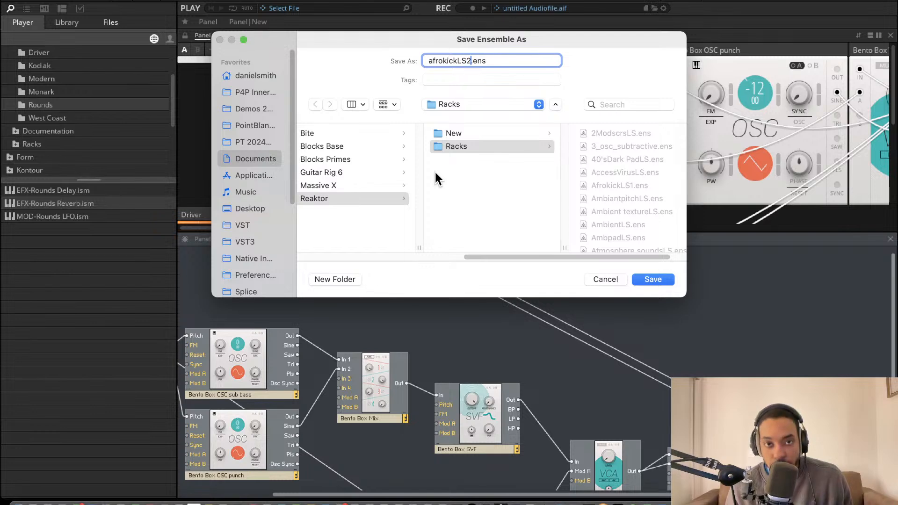
{"action": "left_click", "coordinate": [648, 279]}
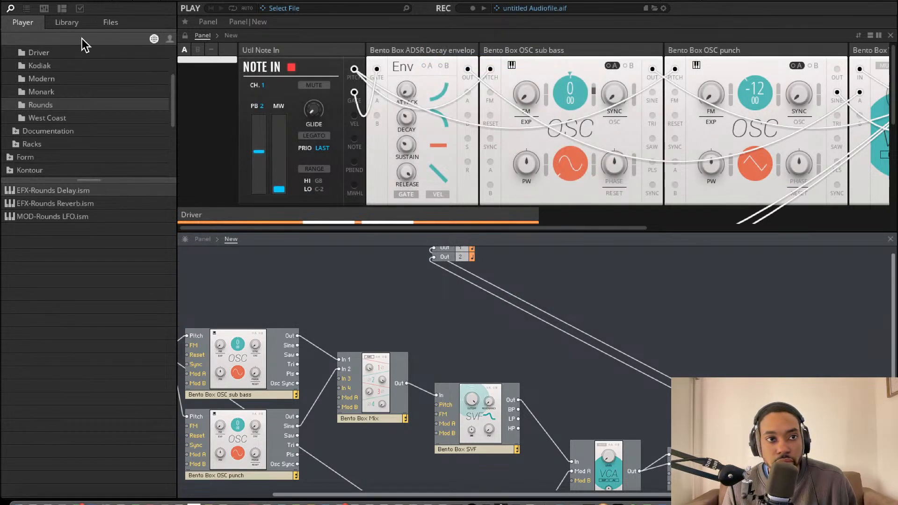
Close the standalone Reaktor 6 and switch back to Ableton Live
{"action": "left_click", "coordinate": [104, 5]}
{"action": "mouse_move", "coordinate": [111, 8]}
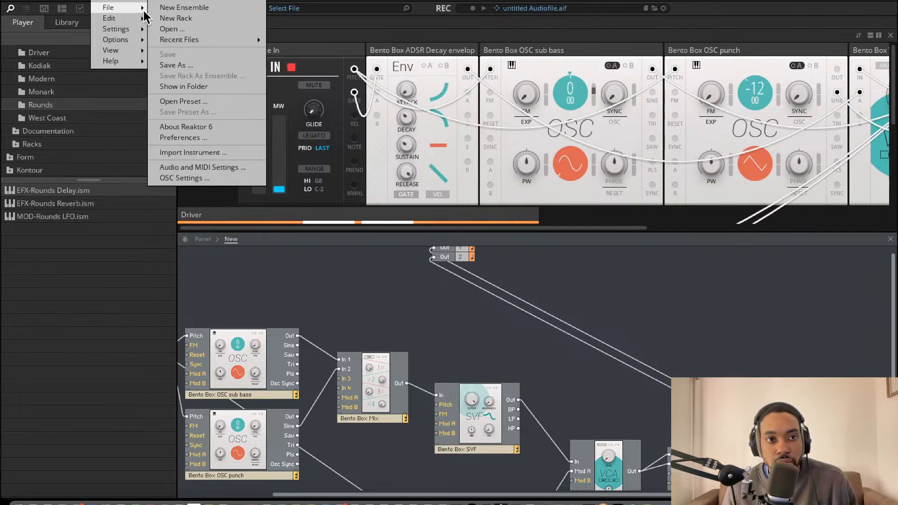
{"action": "mouse_move", "coordinate": [174, 41]}
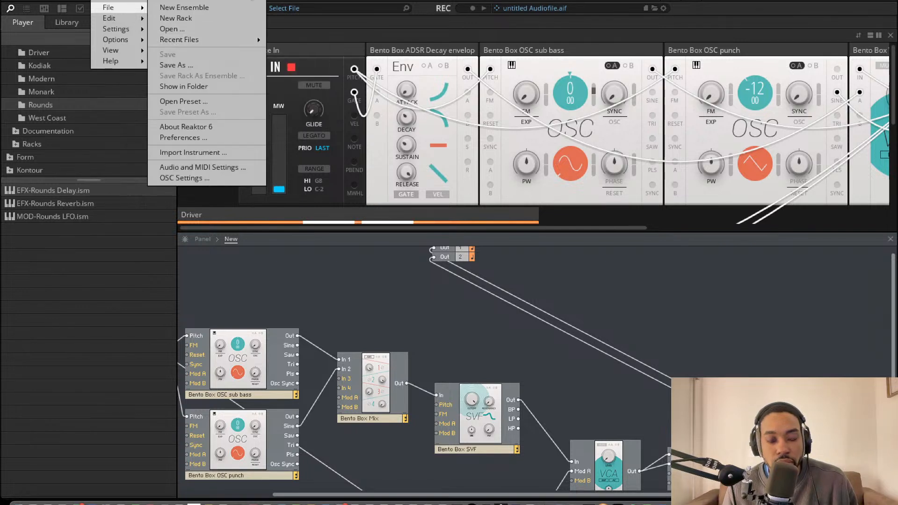
{"action": "left_click", "coordinate": [494, 260]}
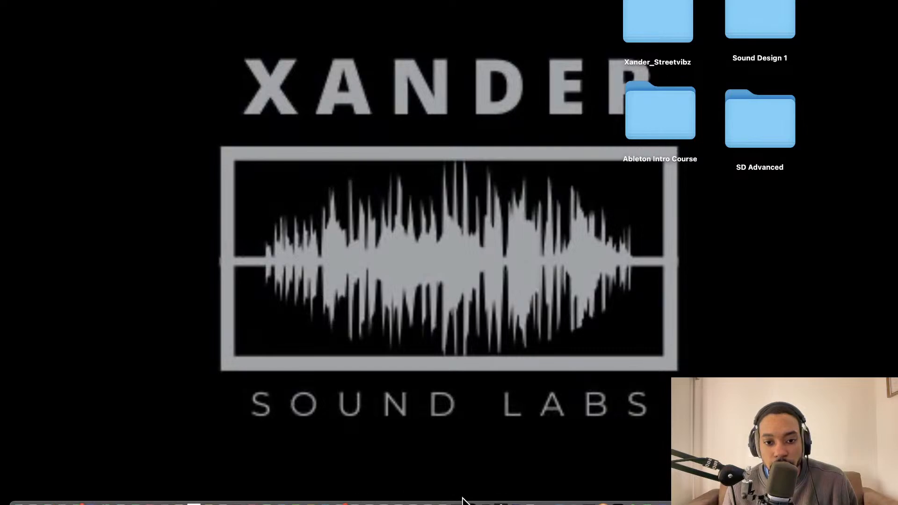
{"action": "left_click", "coordinate": [459, 501]}
Bring up the plug-in's dialog for opening an ensemble, expand Racks within the Reaktor folder and look through it for afrokickLS2
{"action": "left_click", "coordinate": [129, 6]}
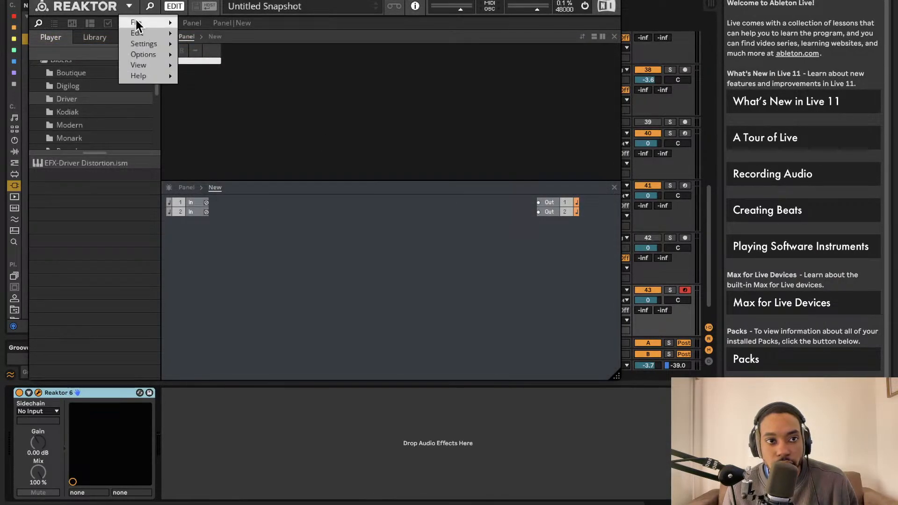
{"action": "mouse_move", "coordinate": [164, 23]}
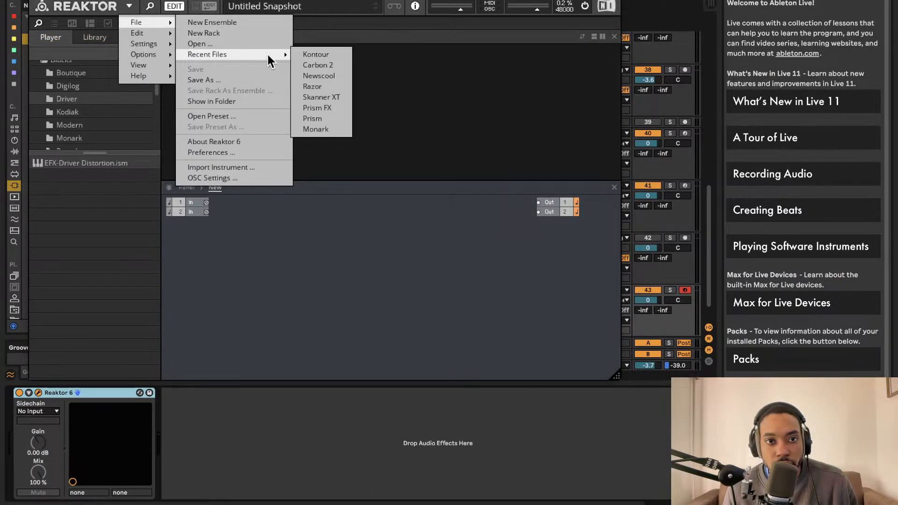
{"action": "left_click", "coordinate": [220, 43]}
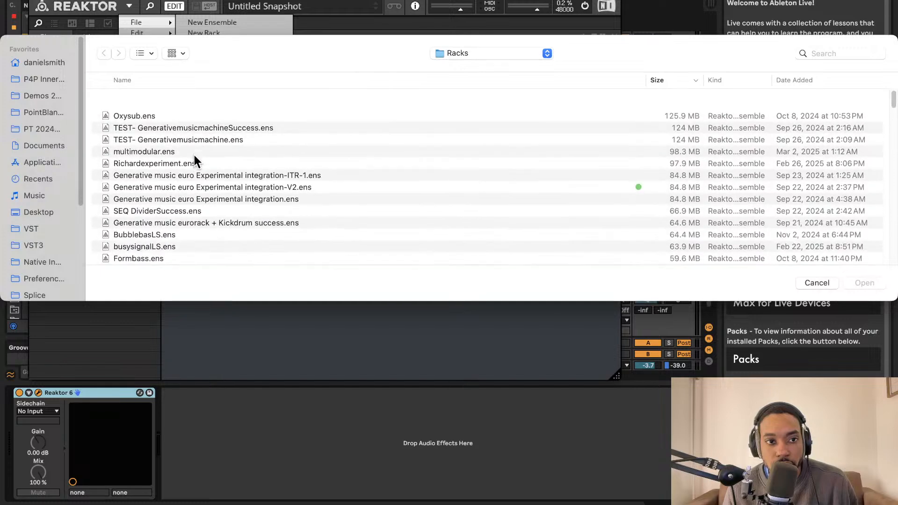
{"action": "left_click", "coordinate": [534, 52]}
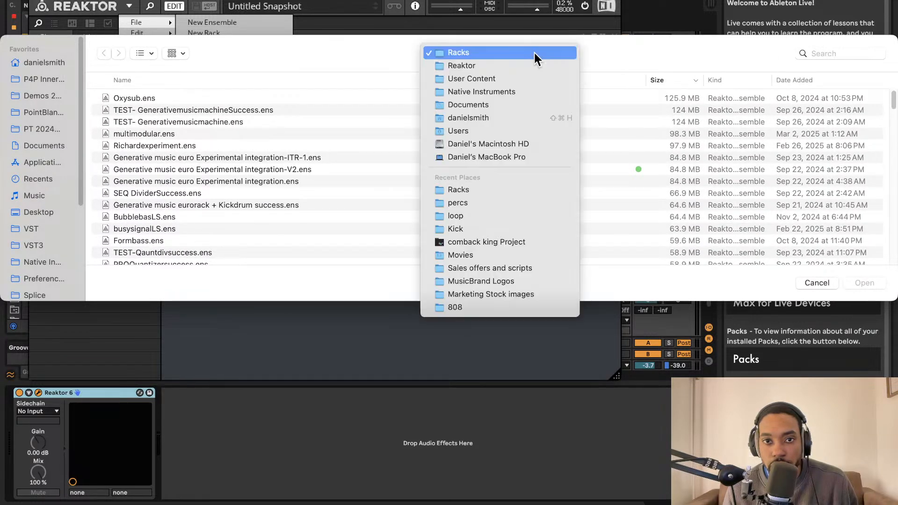
{"action": "left_click", "coordinate": [526, 60]}
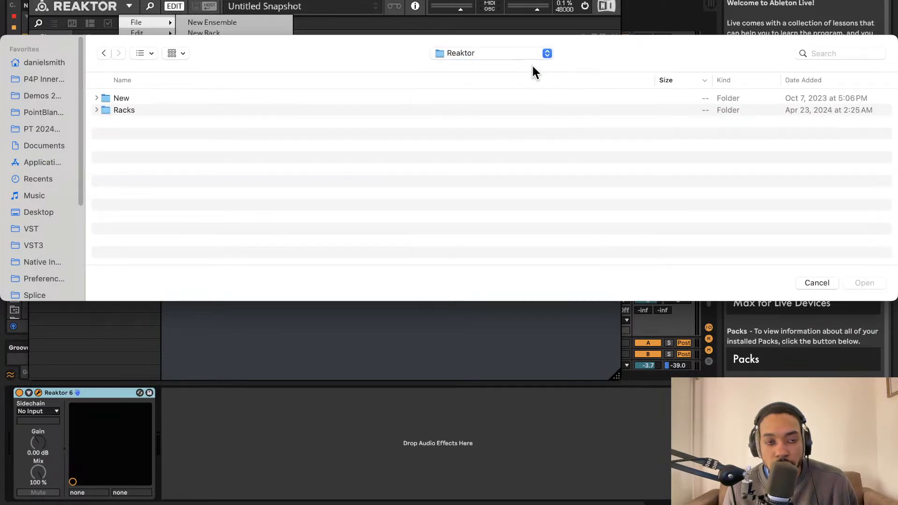
{"action": "left_click", "coordinate": [96, 111]}
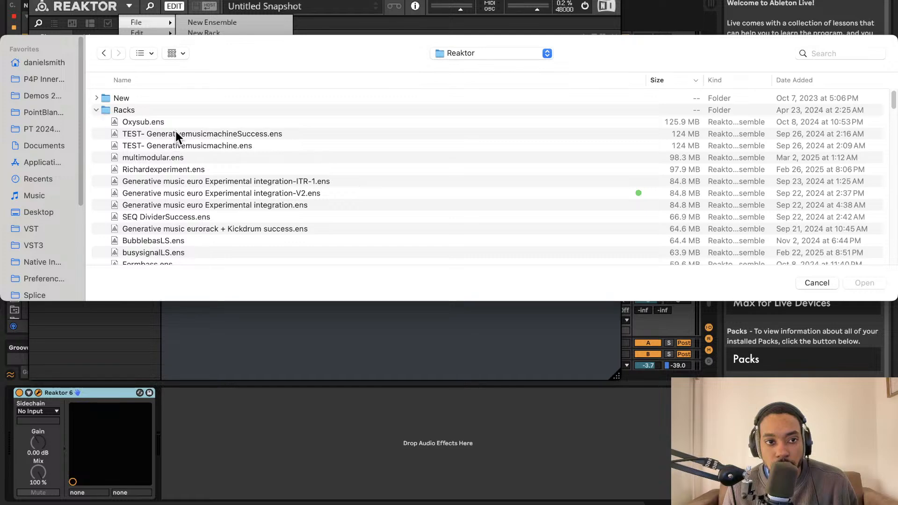
{"action": "scroll", "coordinate": [176, 131], "scroll_direction": "down", "scroll_amount": 5}
{"action": "scroll", "coordinate": [178, 130], "scroll_direction": "down", "scroll_amount": 15}
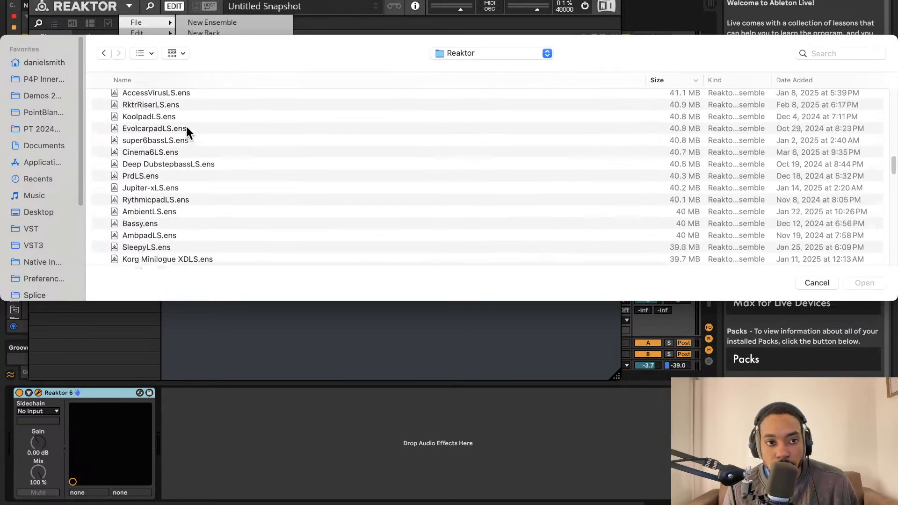
{"action": "scroll", "coordinate": [187, 127], "scroll_direction": "down", "scroll_amount": 20}
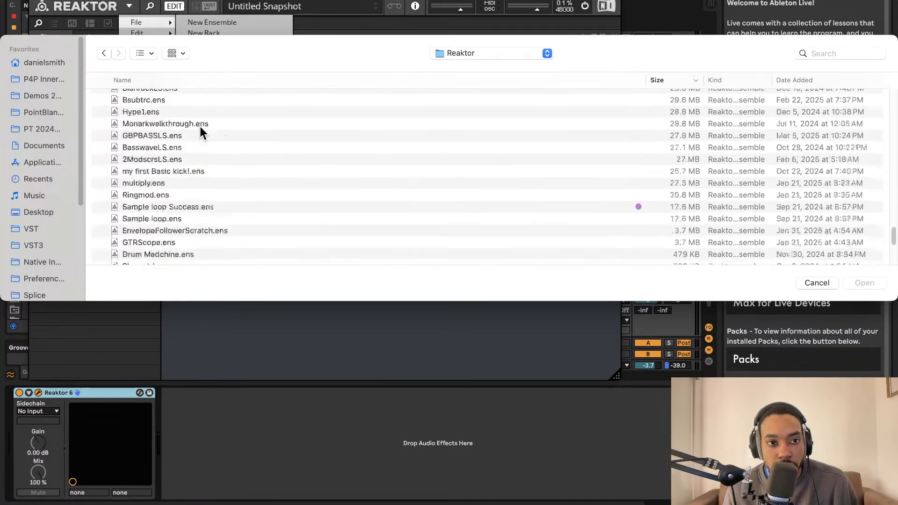
{"action": "scroll", "coordinate": [355, 132], "scroll_direction": "down", "scroll_amount": 5}
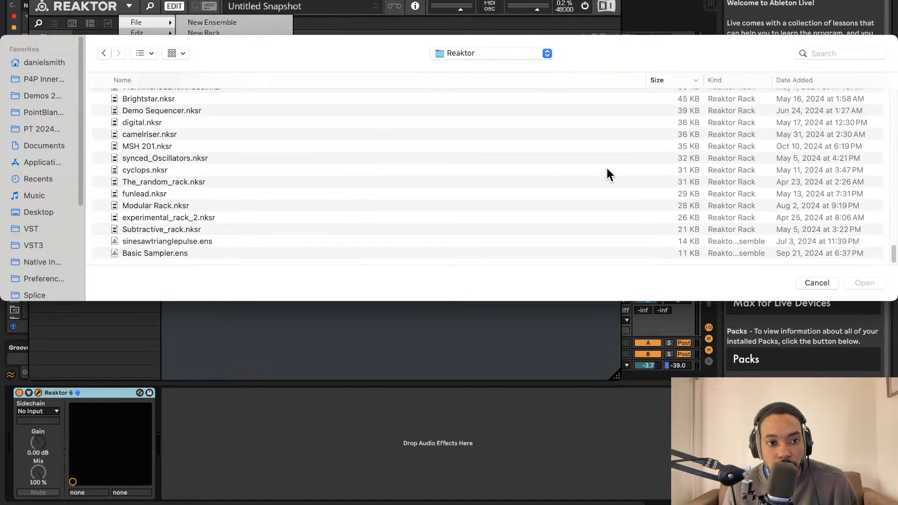
Search the Reaktor folder and this Mac for "afrokickls", and cancel opening a file
{"action": "left_click", "coordinate": [839, 53]}
{"action": "type", "text": "afr"}
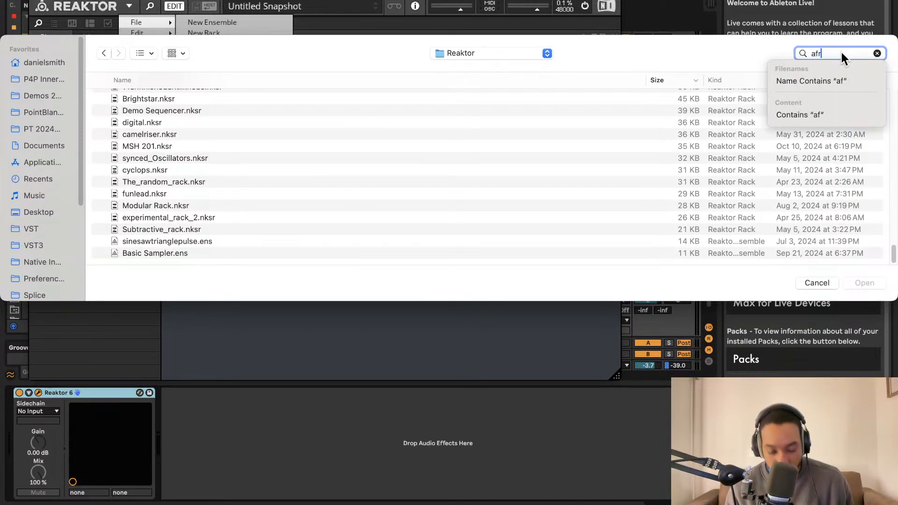
{"action": "type", "text": "okickls"}
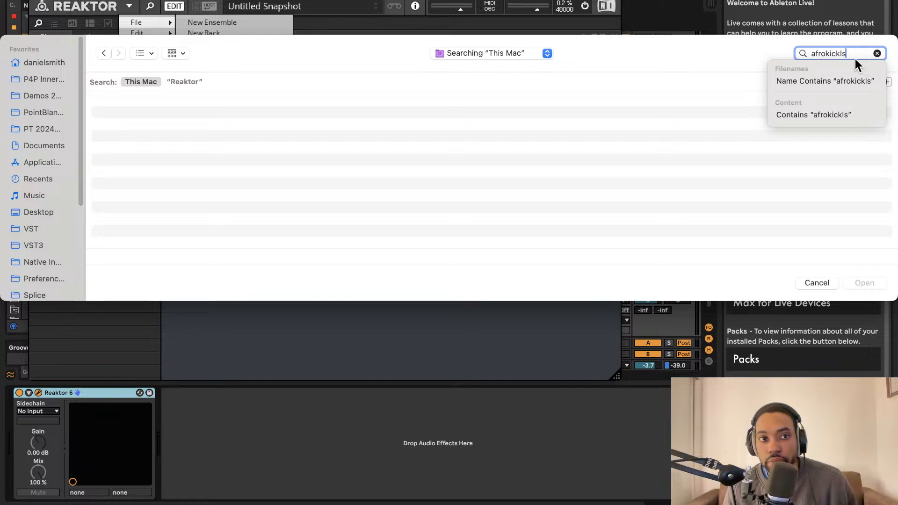
{"action": "left_click", "coordinate": [184, 81]}
{"action": "left_click", "coordinate": [129, 82]}
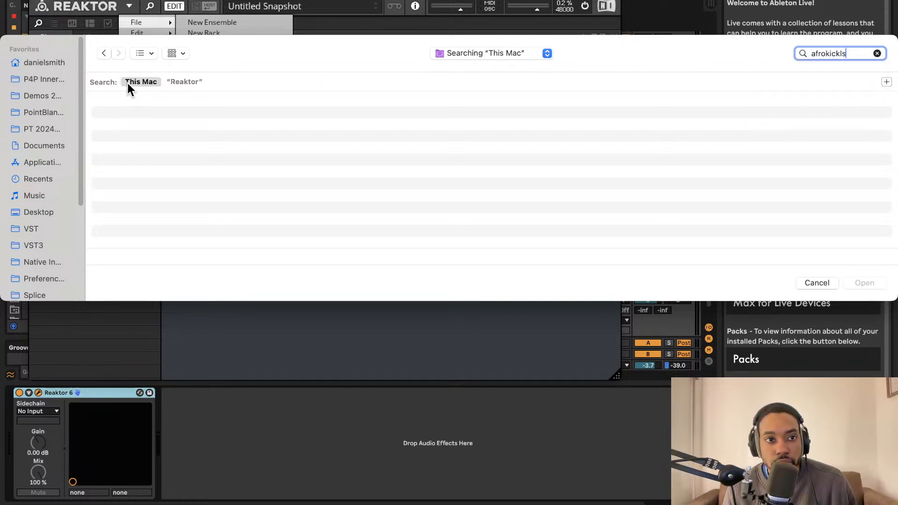
{"action": "left_click", "coordinate": [172, 83]}
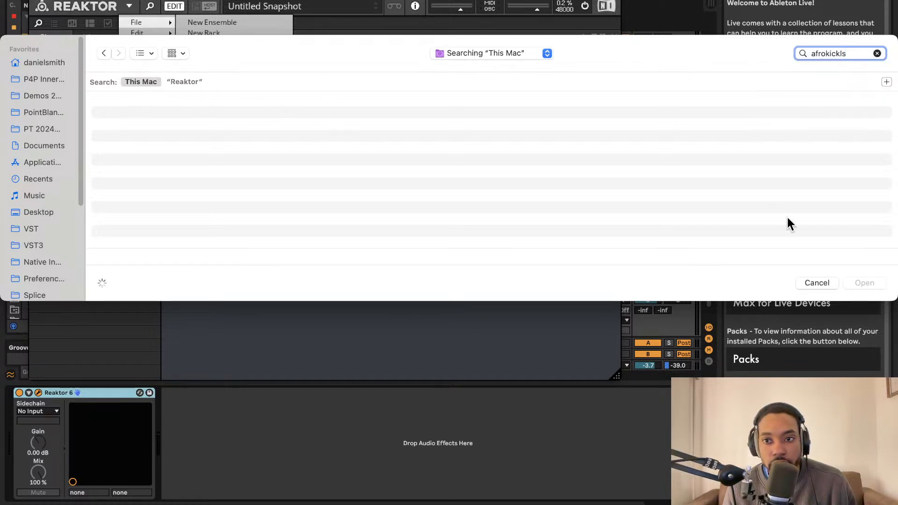
{"action": "left_click", "coordinate": [821, 282]}
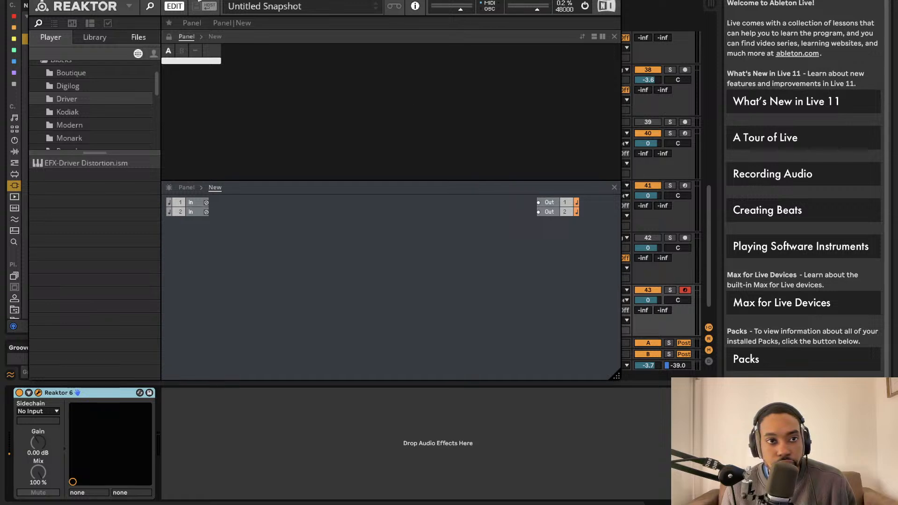
Reposition the Reaktor 6 plug-in window so that its title bar is fully in view
{"action": "left_click_drag", "start_coordinate": [194, 0], "coordinate": [321, 58]}
{"action": "left_click_drag", "start_coordinate": [431, 60], "coordinate": [318, 33]}
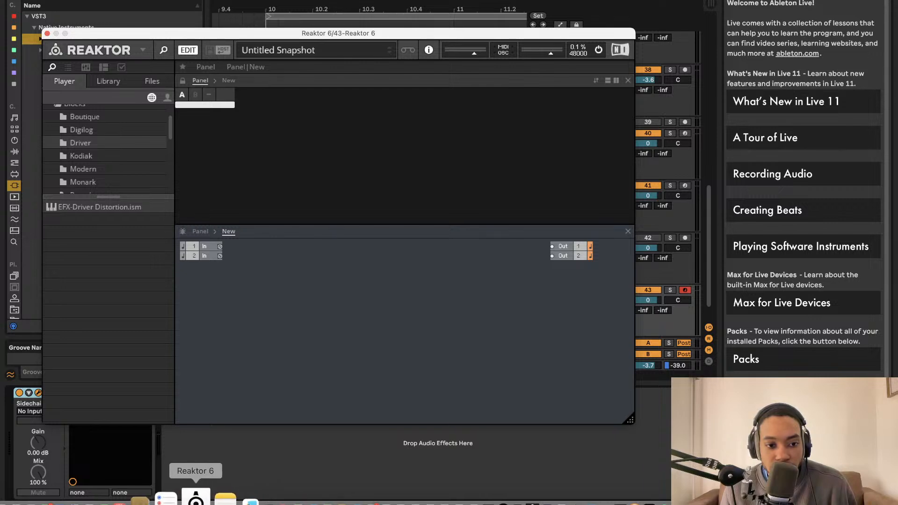
Relaunch standalone Reaktor 6 and open the recent ensemble afrokickLS2
{"action": "left_click", "coordinate": [195, 497]}
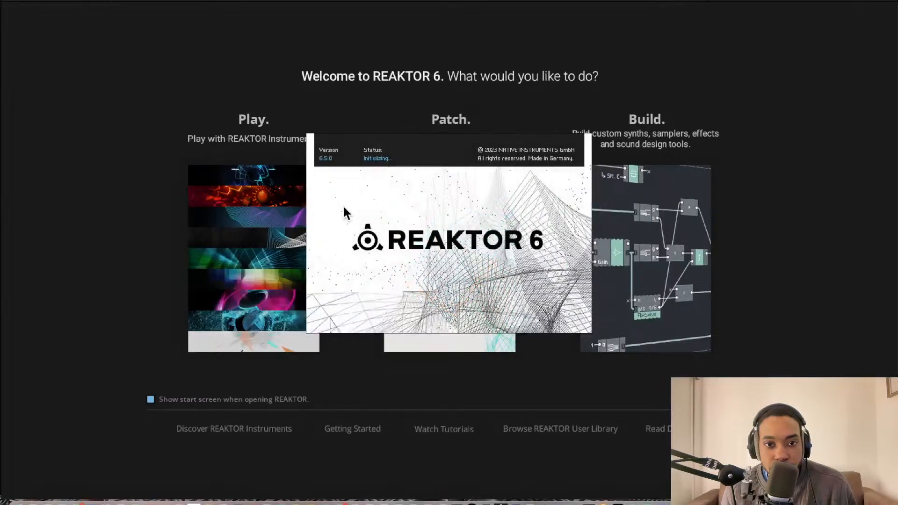
{"action": "left_click", "coordinate": [703, 224]}
{"action": "left_click", "coordinate": [99, 1]}
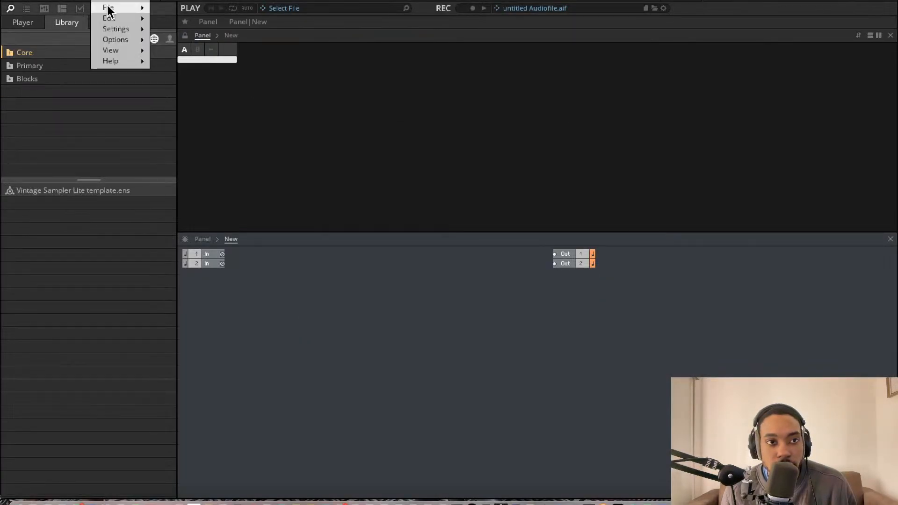
{"action": "mouse_move", "coordinate": [110, 8]}
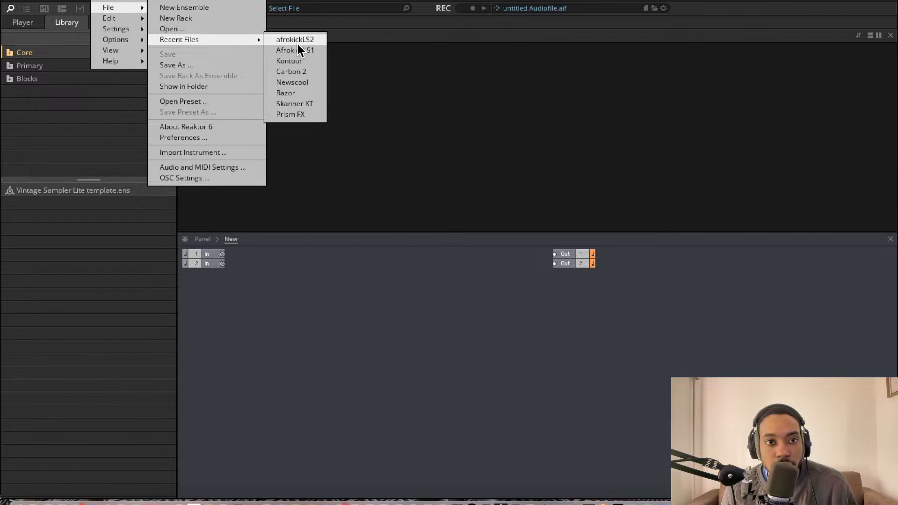
{"action": "left_click", "coordinate": [298, 44]}
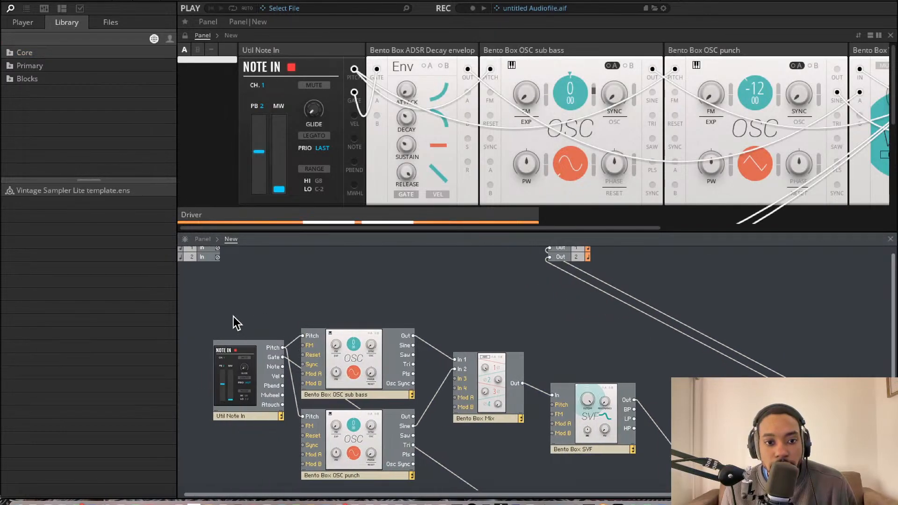
Select all the modules of the kick patch in the structure view
{"action": "left_click_drag", "start_coordinate": [231, 317], "coordinate": [888, 489]}
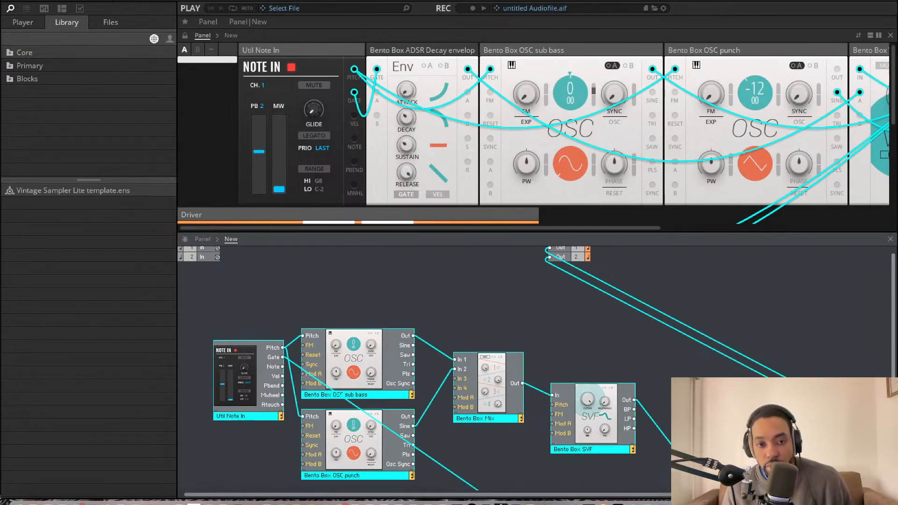
{"action": "scroll", "coordinate": [585, 313], "scroll_direction": "down", "scroll_amount": 4}
{"action": "scroll", "coordinate": [584, 313], "scroll_direction": "right", "scroll_amount": 3}
{"action": "scroll", "coordinate": [323, 310], "scroll_direction": "up", "scroll_amount": 2}
{"action": "scroll", "coordinate": [322, 310], "scroll_direction": "left", "scroll_amount": 1}
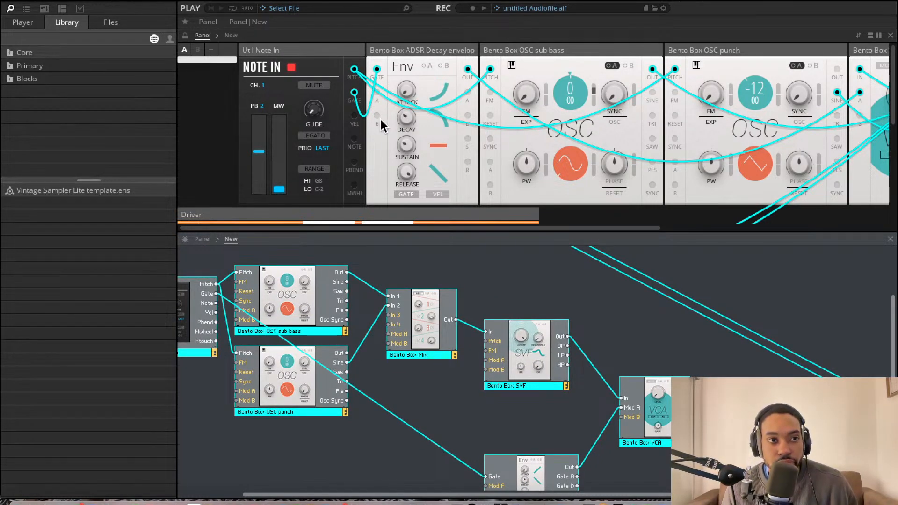
Switch to Ableton Live and try to paste the kick modules into the empty structure of the Reaktor 6 plug-in
{"action": "left_click", "coordinate": [463, 498]}
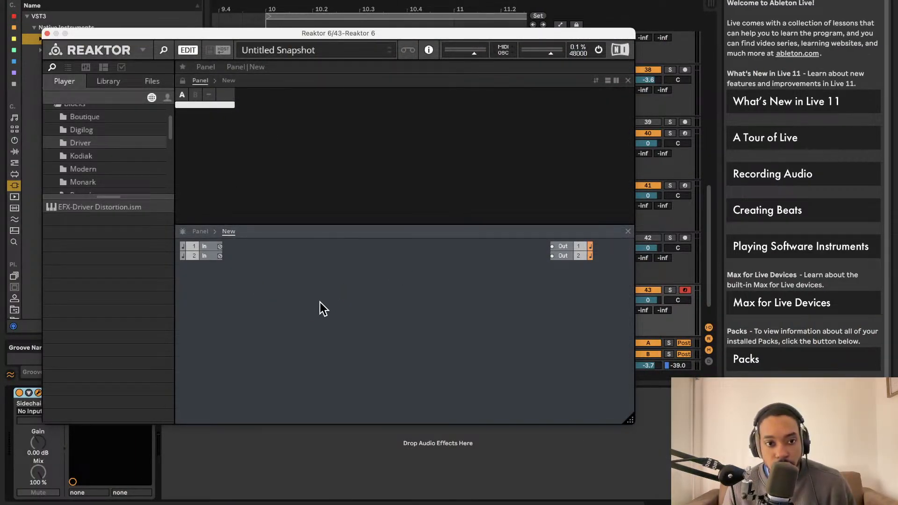
{"action": "right_click", "coordinate": [300, 295]}
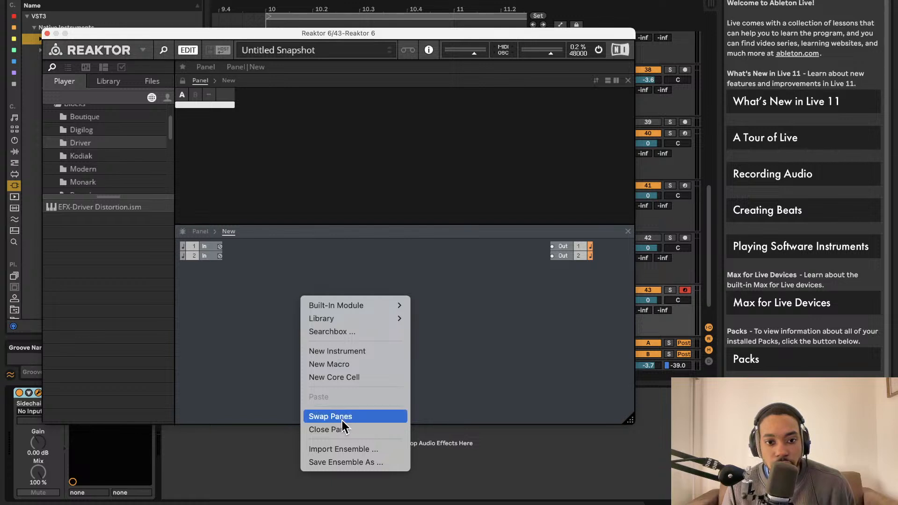
{"action": "left_click", "coordinate": [254, 327]}
{"action": "right_click", "coordinate": [244, 319]}
{"action": "left_click", "coordinate": [298, 304]}
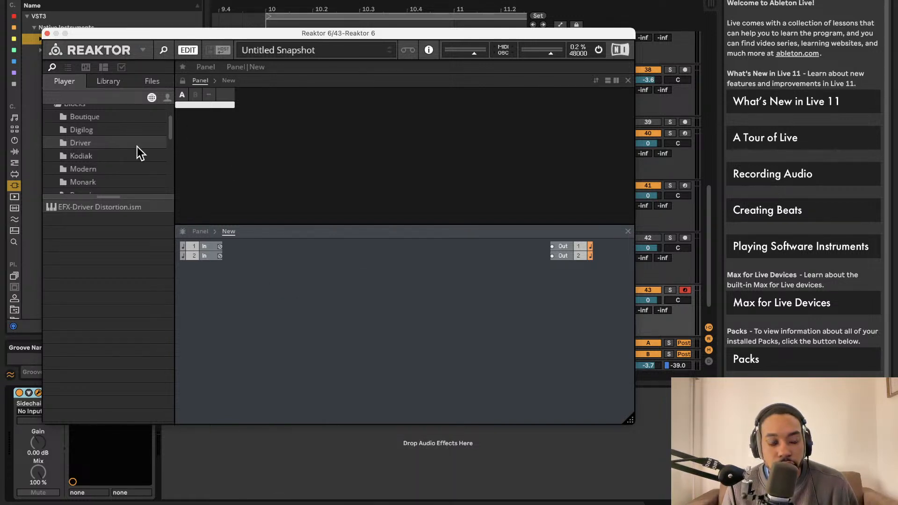
Check the Reaktor 6 plug-in's recent files for the kick ensemble and close the plug-in window
{"action": "scroll", "coordinate": [137, 146], "scroll_direction": "up", "scroll_amount": 1}
{"action": "left_click", "coordinate": [142, 50]}
{"action": "mouse_move", "coordinate": [159, 65]}
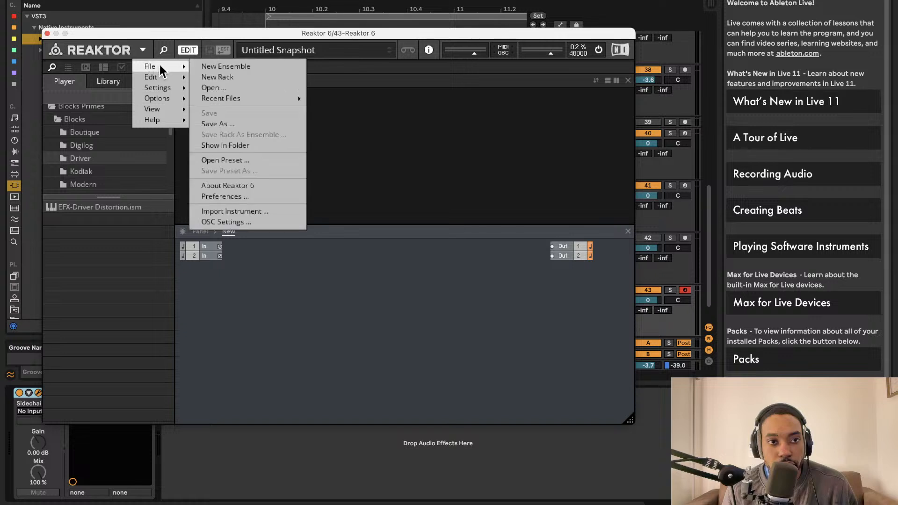
{"action": "mouse_move", "coordinate": [220, 97]}
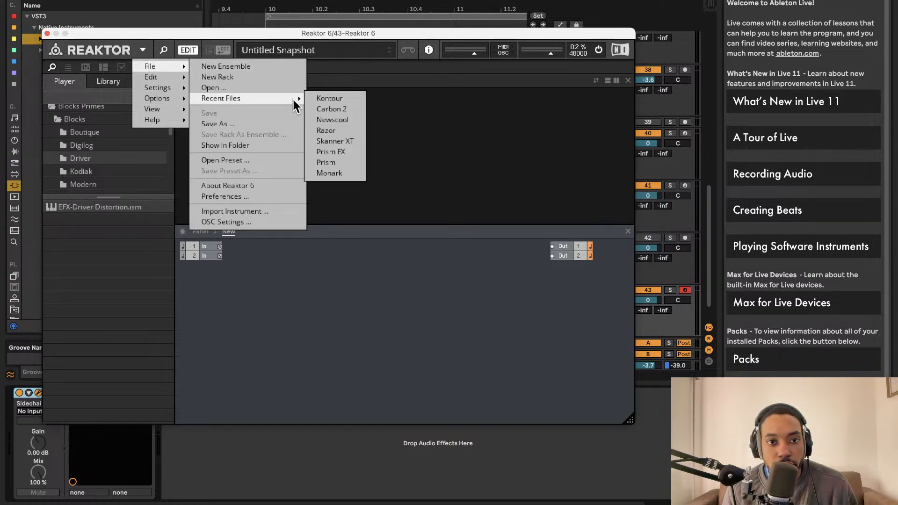
{"action": "left_click", "coordinate": [304, 330]}
{"action": "left_click", "coordinate": [47, 34]}
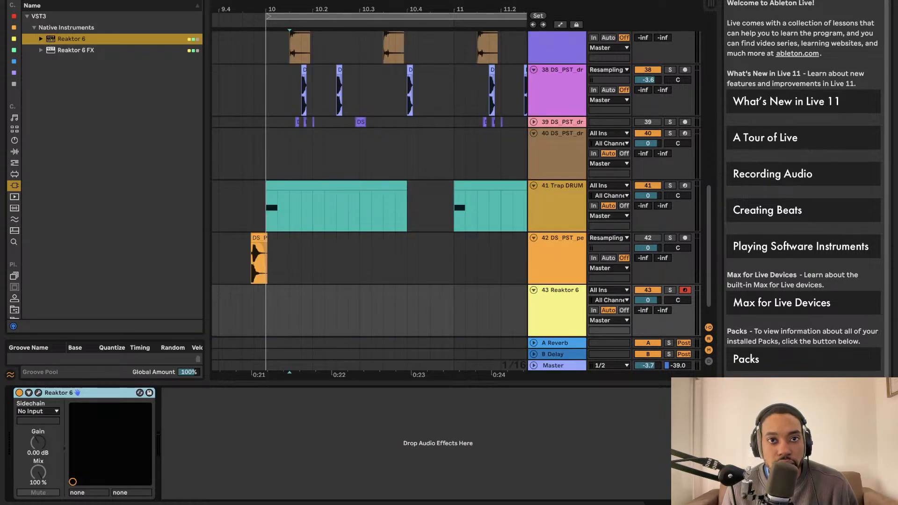
Save the Live Set under the name Trifecta in the comback king Project folder
{"action": "left_click", "coordinate": [63, 0]}
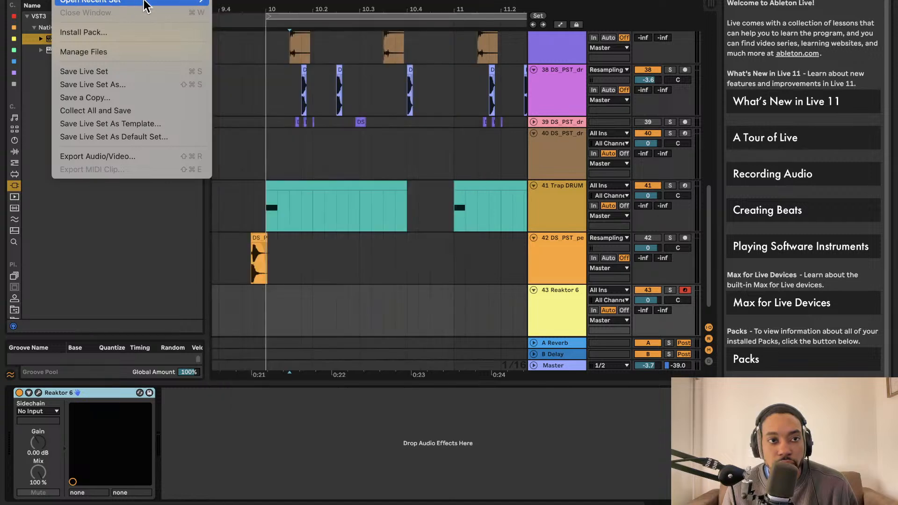
{"action": "left_click", "coordinate": [109, 84]}
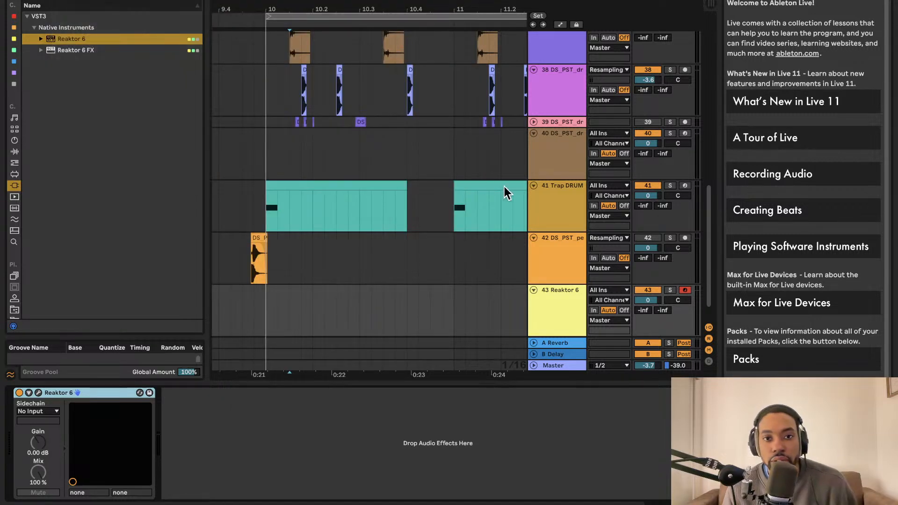
{"action": "key", "text": "BackSpace"}
{"action": "type", "text": "T"}
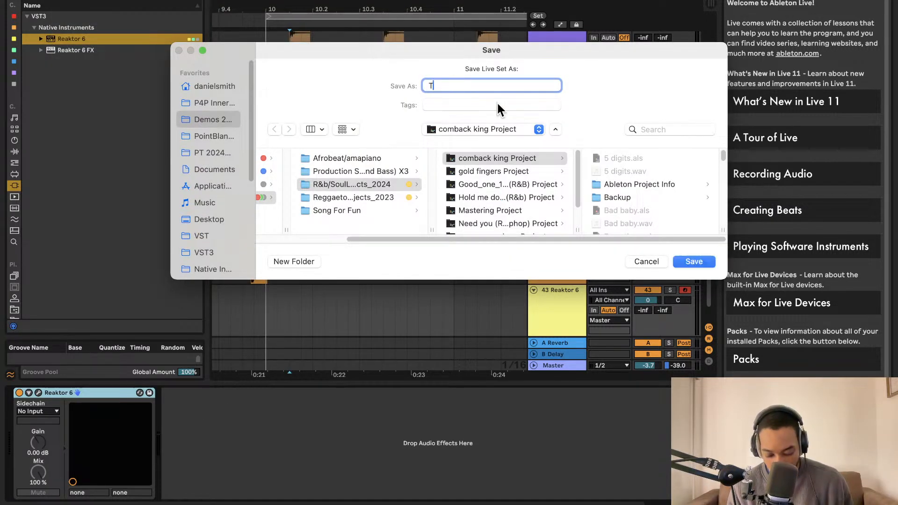
{"action": "type", "text": "rifecta"}
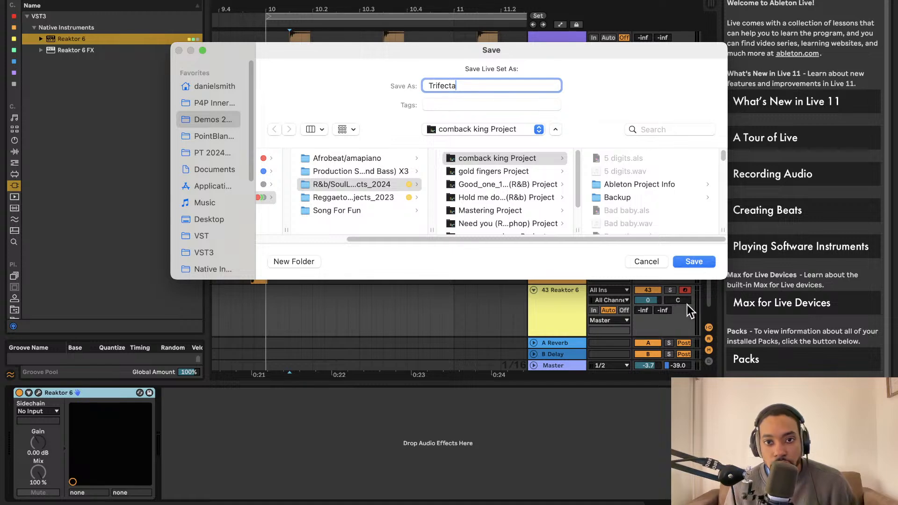
{"action": "left_click", "coordinate": [696, 263]}
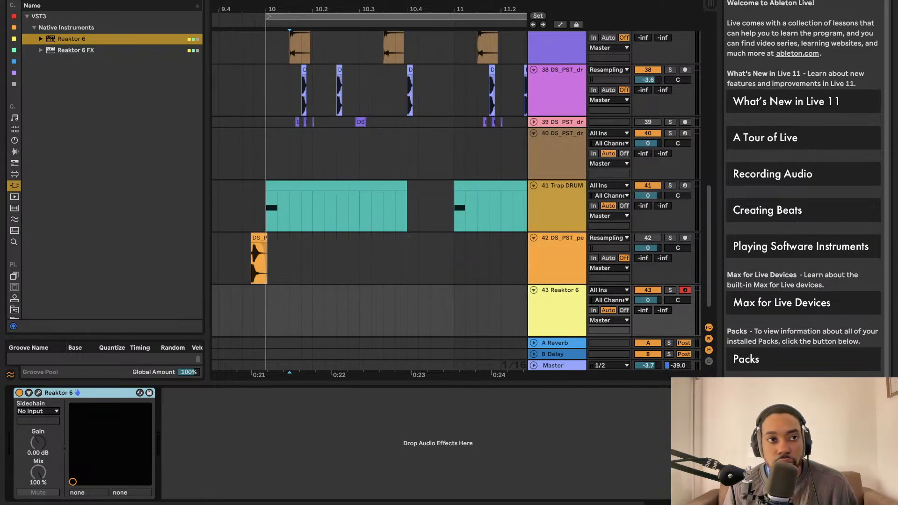
Collect all and save the set, copying files from elsewhere, other projects and the User Library but not Factory Packs
{"action": "left_click", "coordinate": [62, 0]}
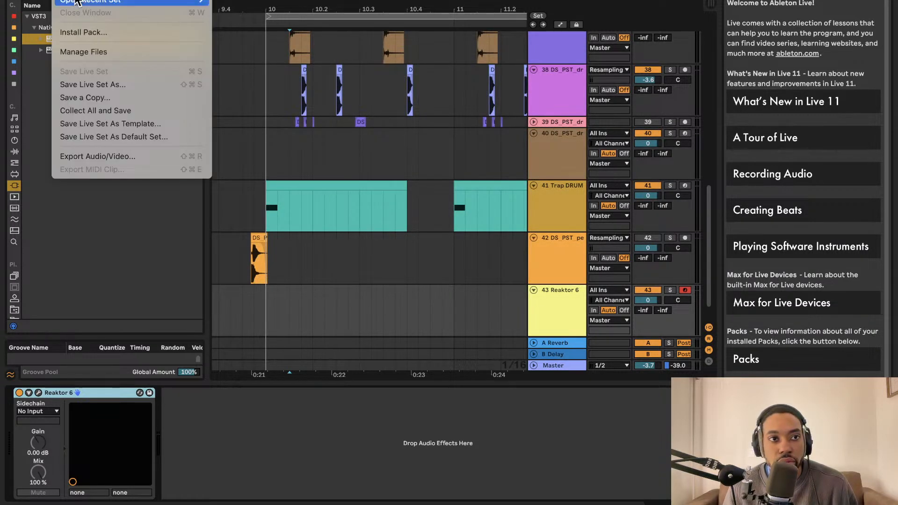
{"action": "mouse_move", "coordinate": [76, 1]}
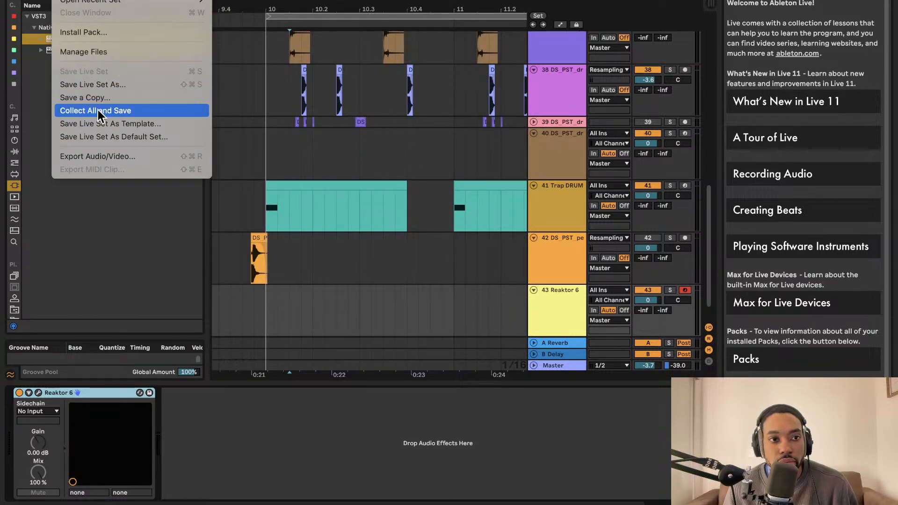
{"action": "left_click", "coordinate": [97, 110]}
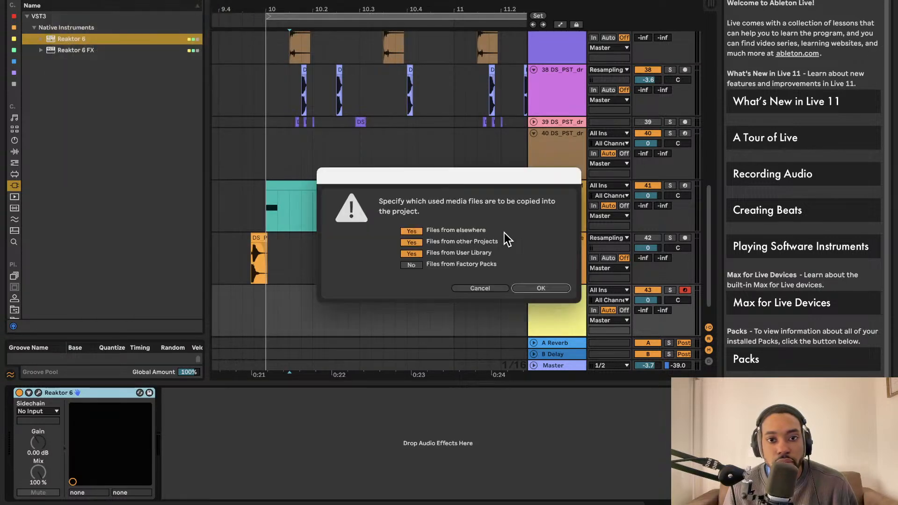
{"action": "left_click", "coordinate": [537, 288]}
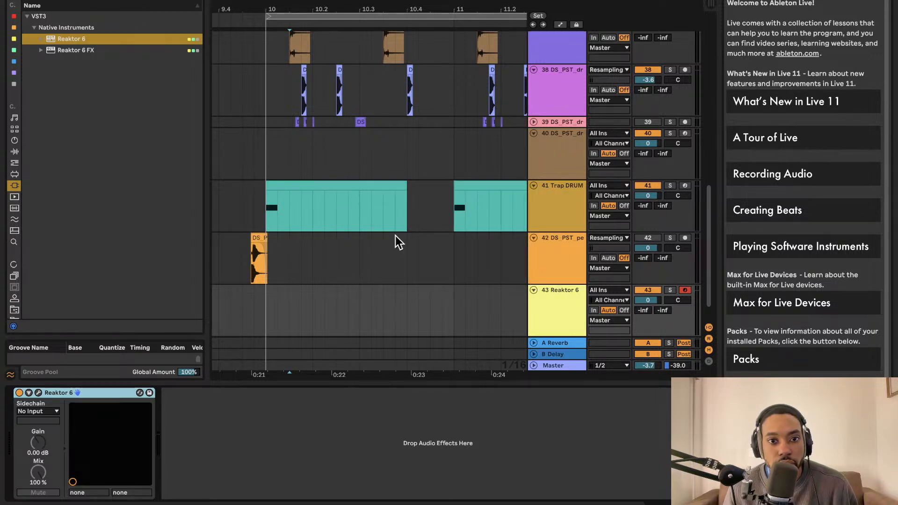
Reopen the recent set Trifecta.als, discarding the changes to the untitled set
{"action": "mouse_move", "coordinate": [443, 504]}
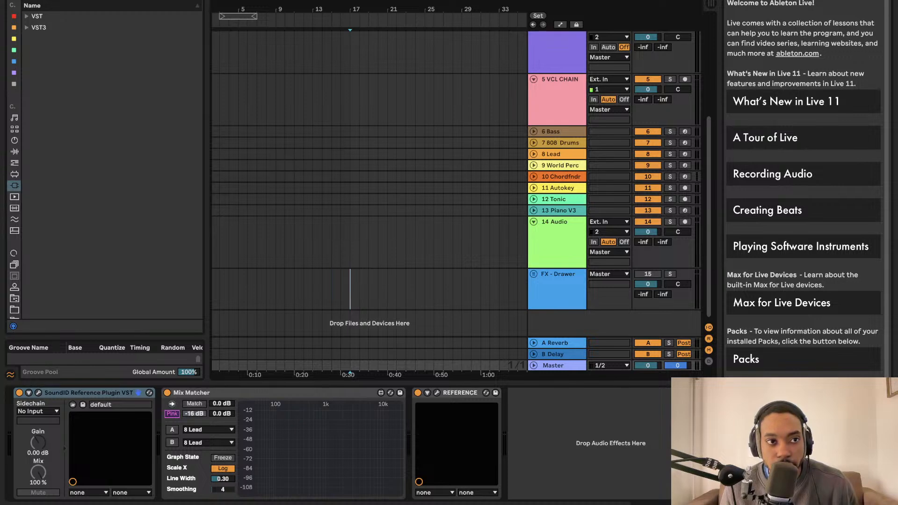
{"action": "left_click", "coordinate": [65, 0]}
{"action": "mouse_move", "coordinate": [94, 1]}
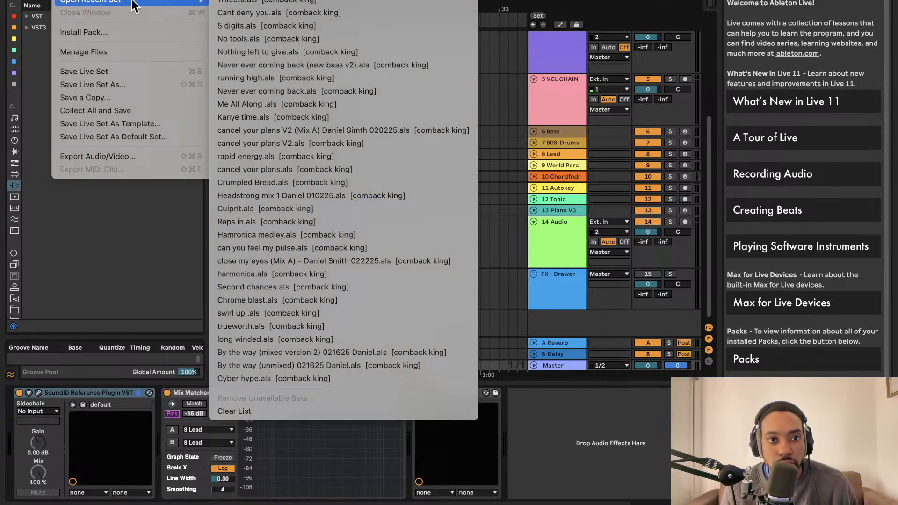
{"action": "left_click", "coordinate": [228, 4]}
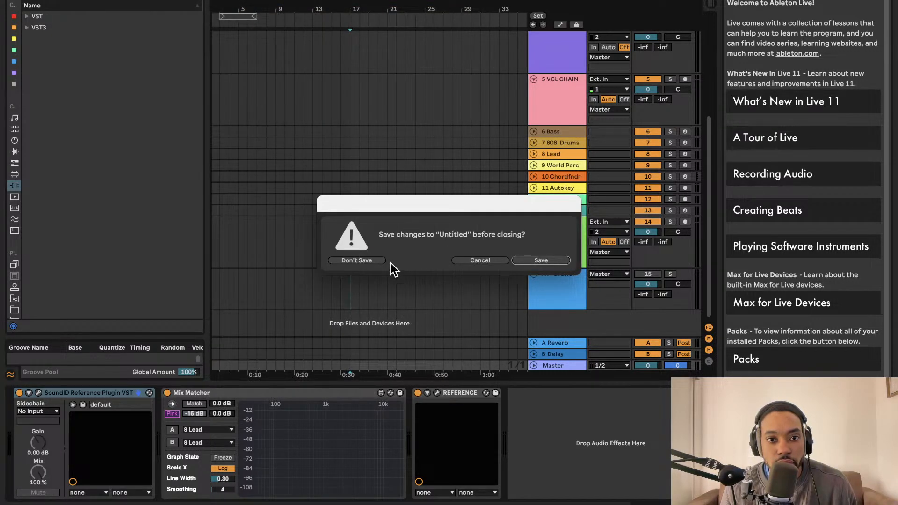
{"action": "left_click", "coordinate": [360, 260]}
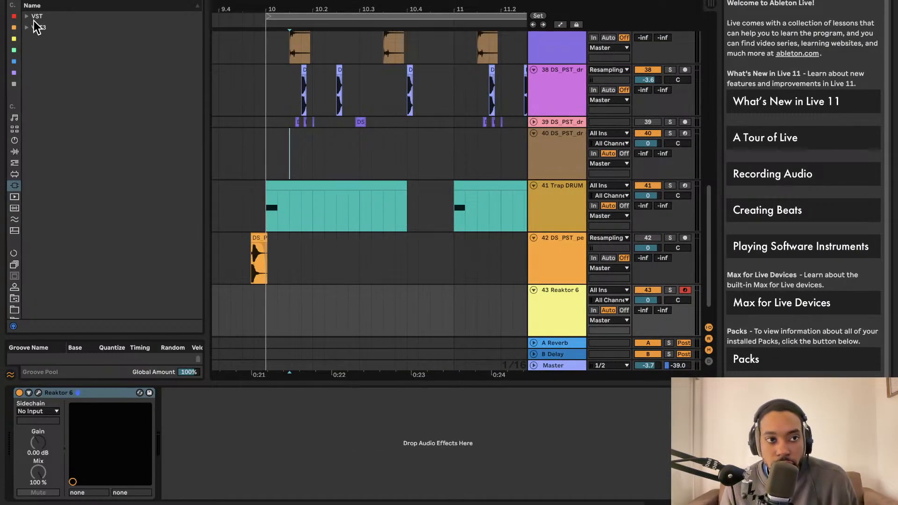
Find the Reaktor 6 instrument among the Native Instruments VST3 plug-ins and place it on track 43
{"action": "left_click", "coordinate": [28, 28]}
{"action": "left_click", "coordinate": [32, 16]}
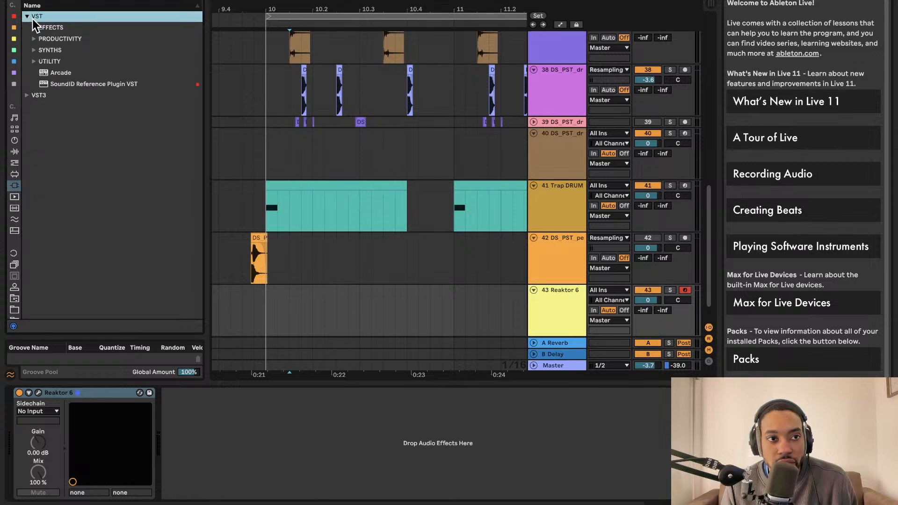
{"action": "left_click", "coordinate": [35, 93]}
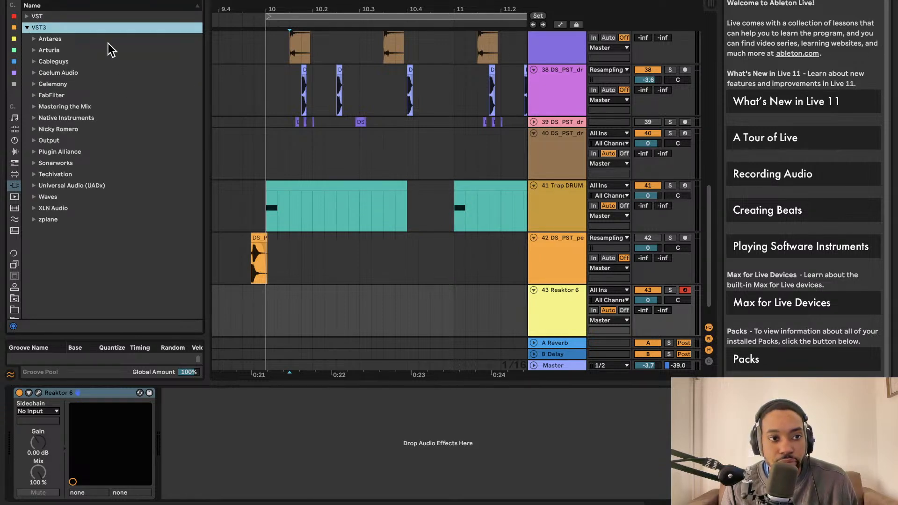
{"action": "left_click", "coordinate": [100, 1]}
{"action": "type", "text": "kontakt"}
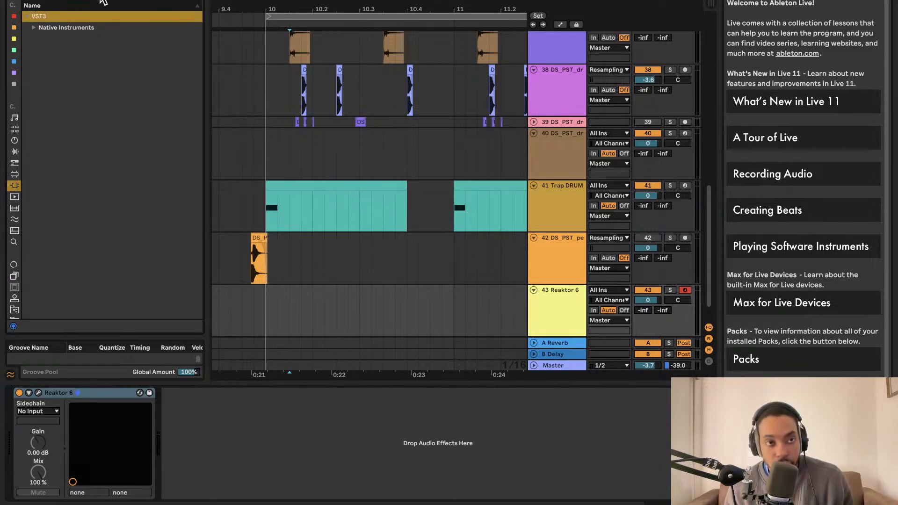
{"action": "left_click", "coordinate": [32, 28]}
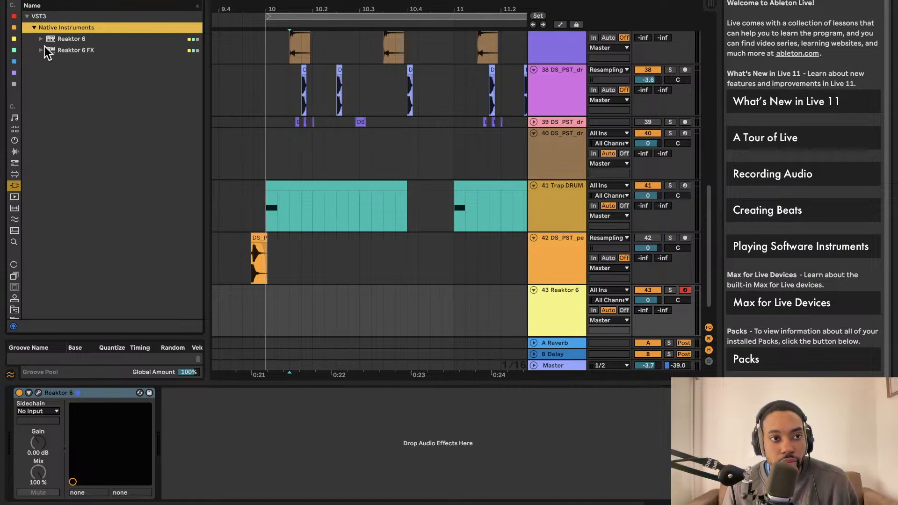
{"action": "left_click_drag", "start_coordinate": [68, 39], "coordinate": [68, 39]}
{"action": "left_click_drag", "start_coordinate": [567, 315], "coordinate": [563, 327]}
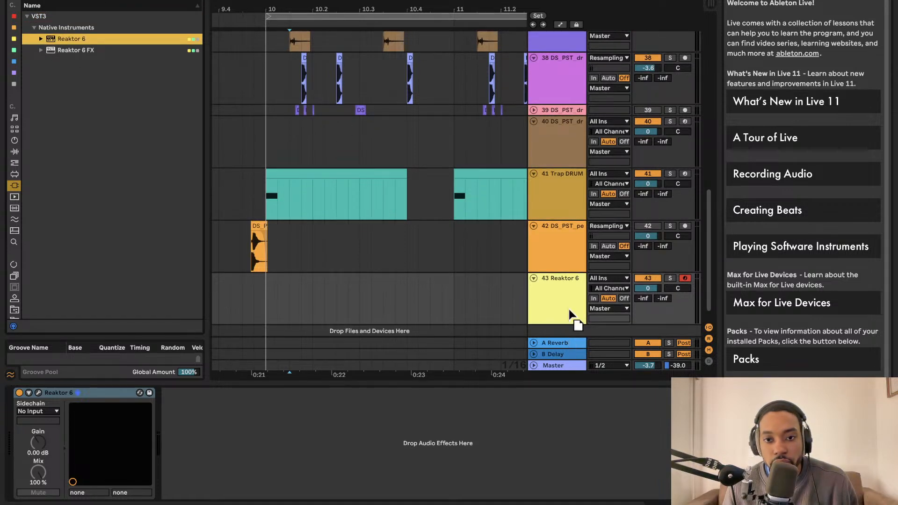
Open the Reaktor 6 plug-in on track 43 and load AfrokickLS1.ens from the Racks folder sorted by date added
{"action": "left_click", "coordinate": [37, 392]}
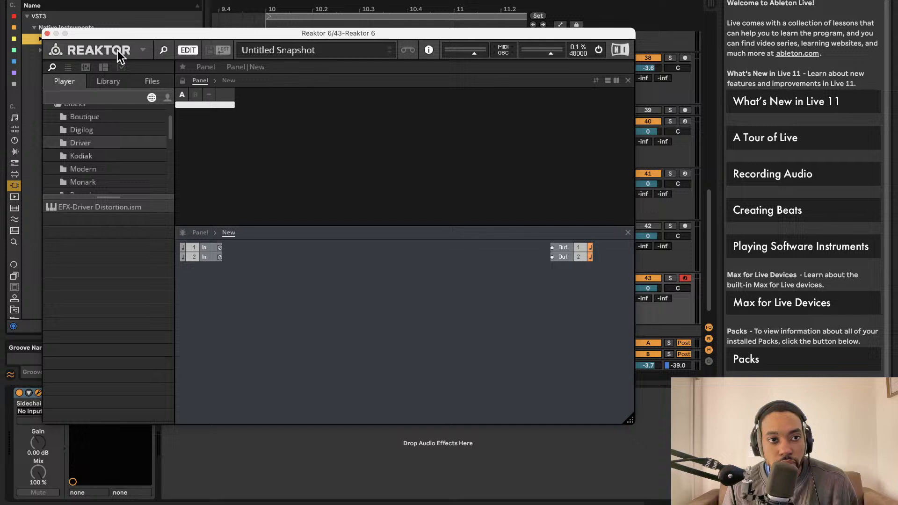
{"action": "left_click", "coordinate": [142, 50]}
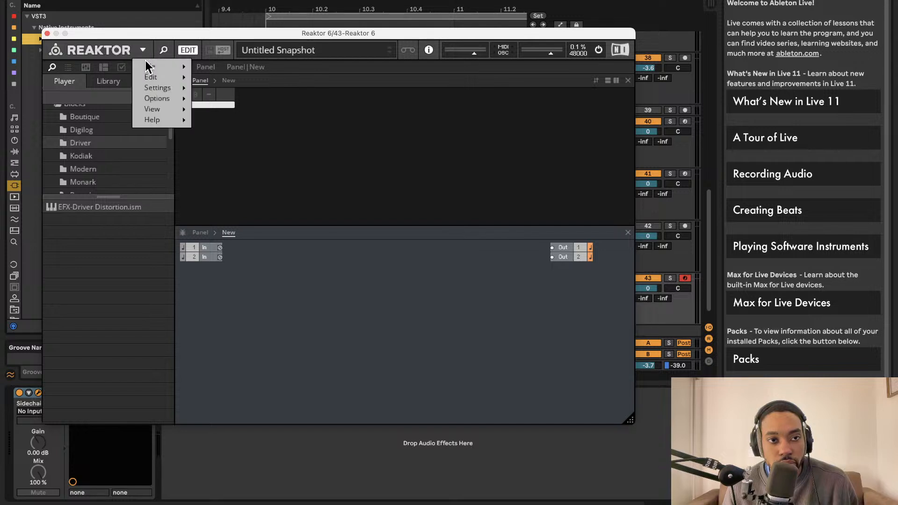
{"action": "mouse_move", "coordinate": [147, 71]}
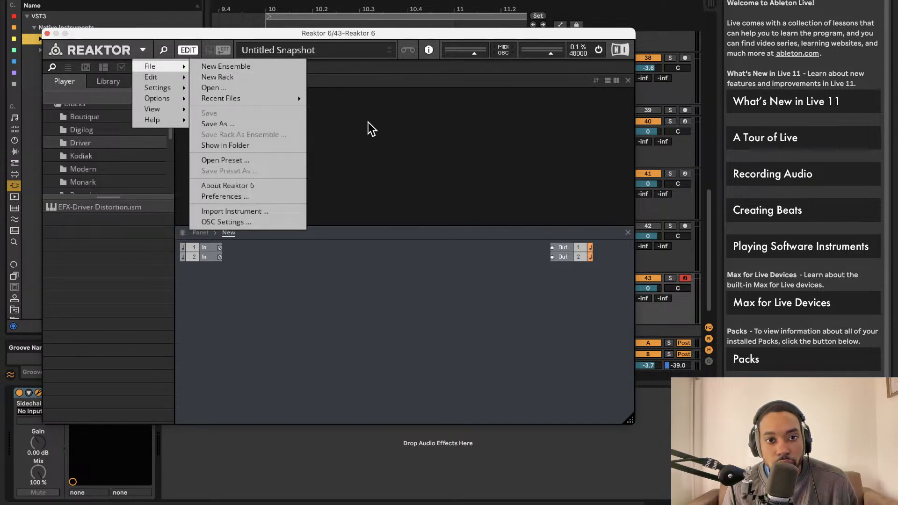
{"action": "left_click", "coordinate": [226, 89]}
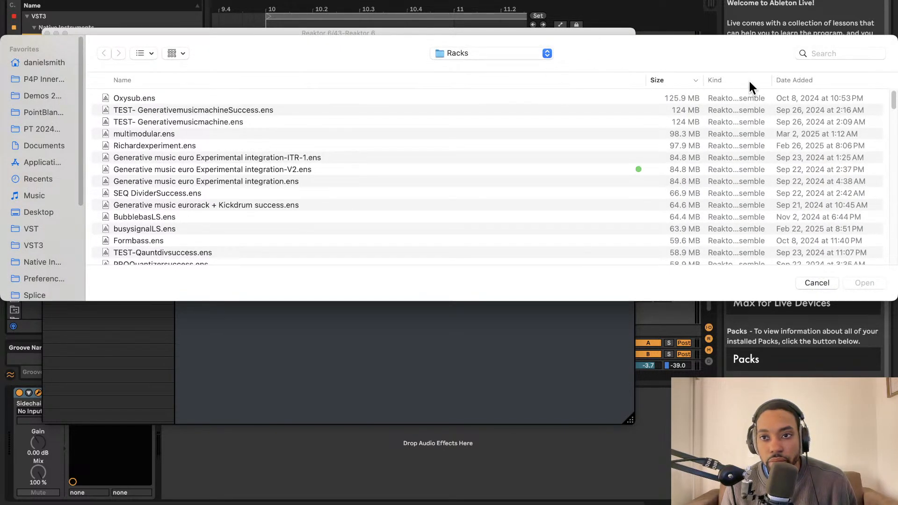
{"action": "left_click", "coordinate": [780, 80]}
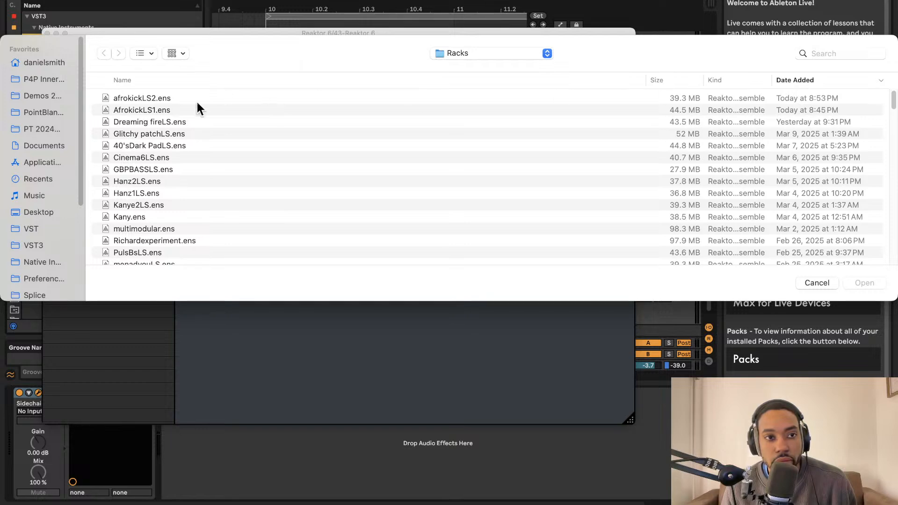
{"action": "left_click", "coordinate": [148, 111]}
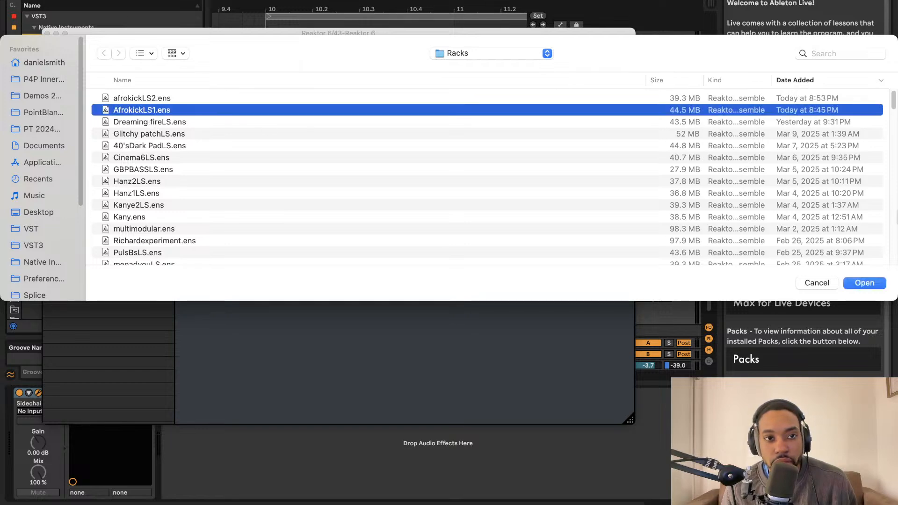
{"action": "left_click", "coordinate": [862, 282]}
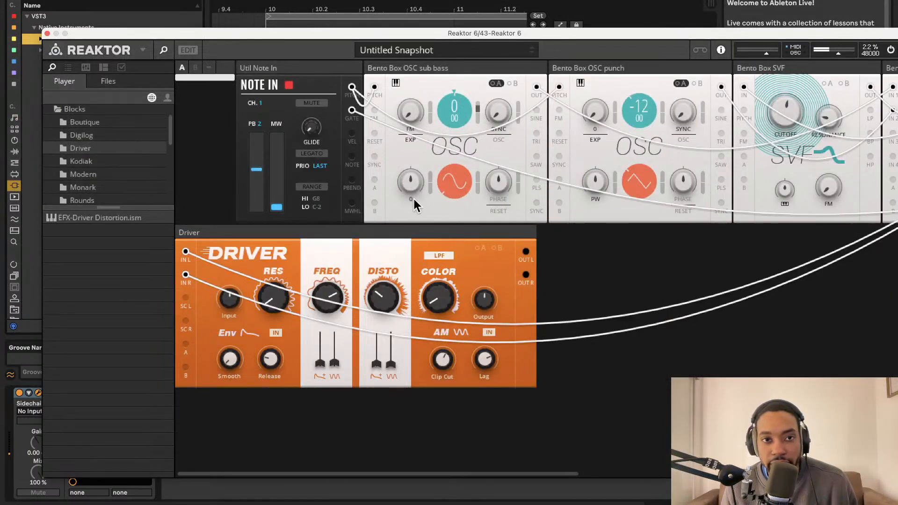
Close the Reaktor 6 plug-in window, reopen it to check the loaded kick patch, and close it again
{"action": "left_click", "coordinate": [46, 33]}
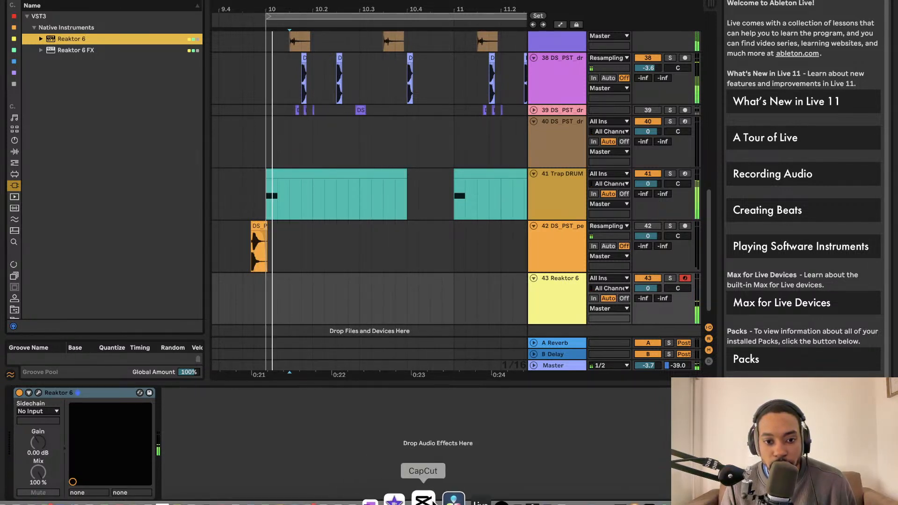
{"action": "right_click", "coordinate": [196, 500]}
{"action": "left_click", "coordinate": [196, 463]}
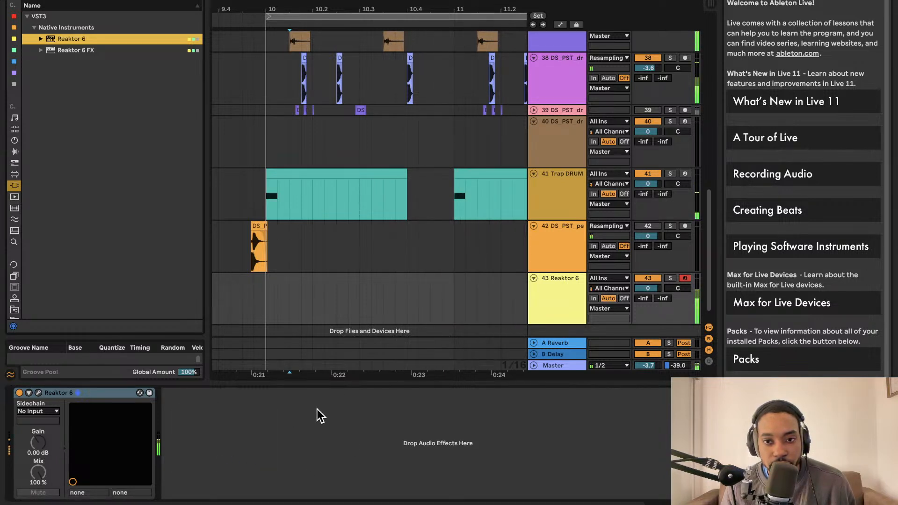
{"action": "left_click", "coordinate": [39, 393]}
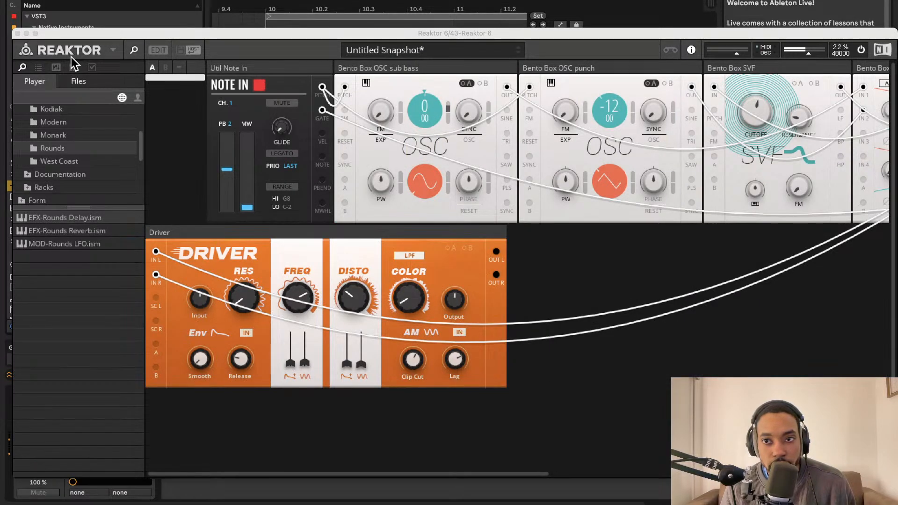
{"action": "left_click", "coordinate": [17, 33]}
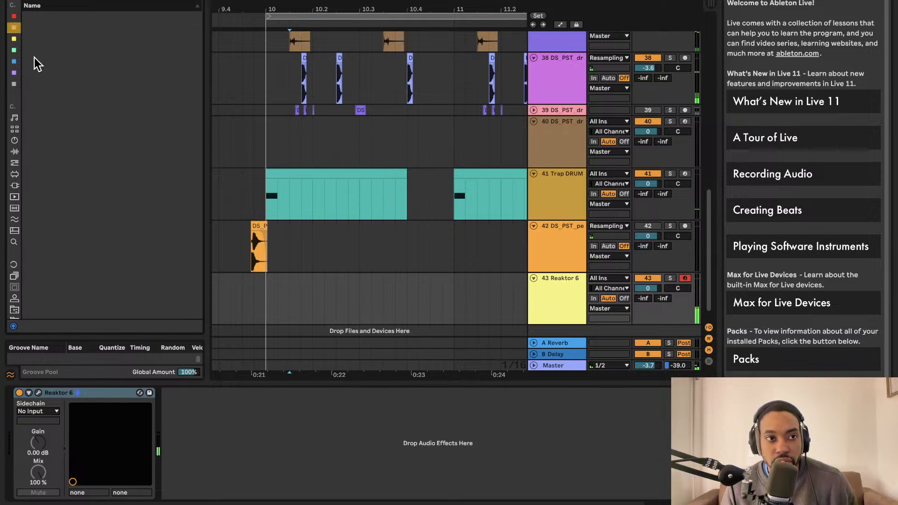
Add the Utility audio effect after Reaktor 6 on track 43 and raise its output gain to 13.9 dB
{"action": "left_click", "coordinate": [14, 141]}
{"action": "left_click", "coordinate": [15, 151]}
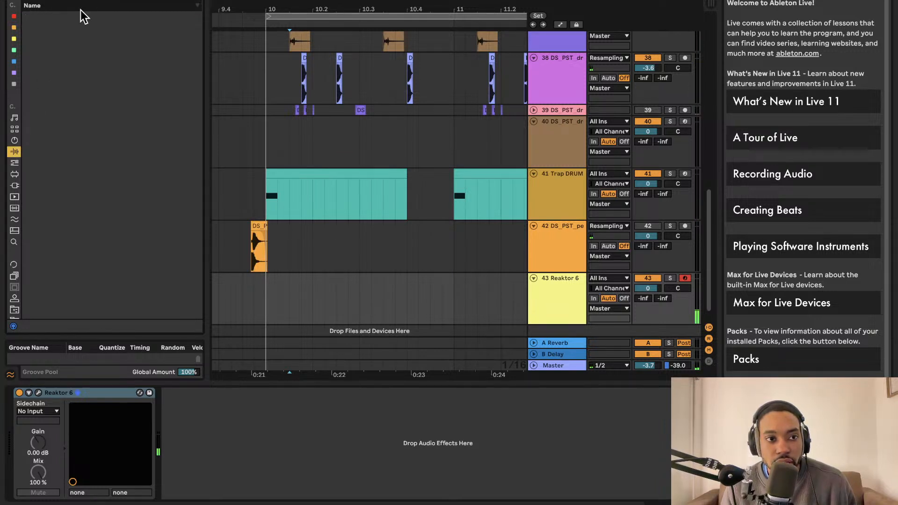
{"action": "type", "text": "ut"}
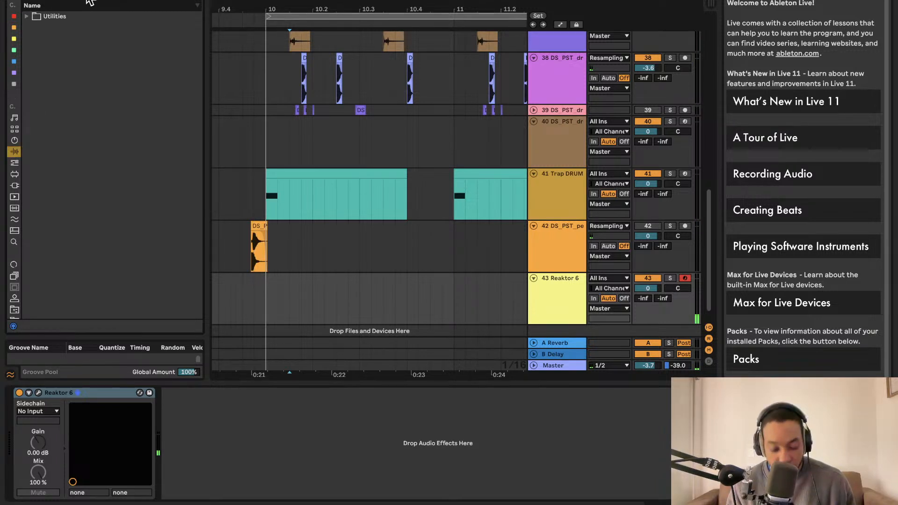
{"action": "type", "text": "i"}
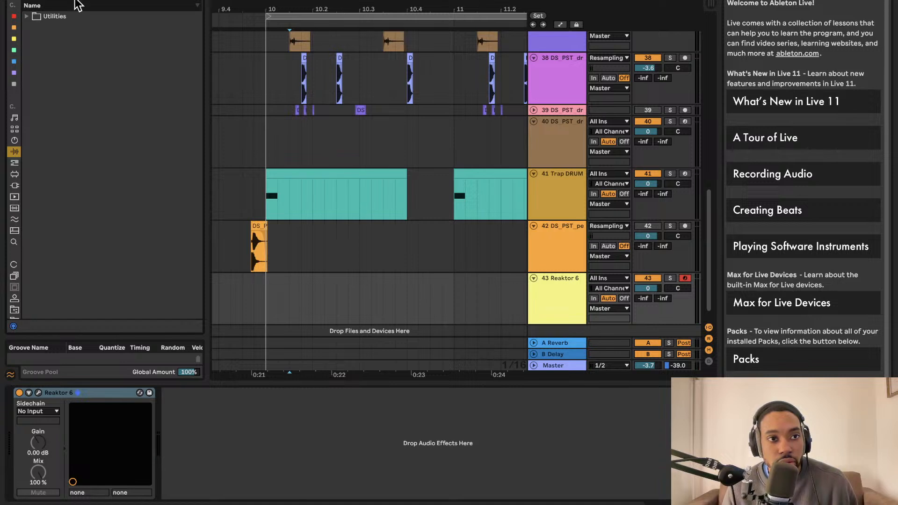
{"action": "left_click", "coordinate": [26, 16]}
{"action": "left_click_drag", "start_coordinate": [52, 26], "coordinate": [374, 433]}
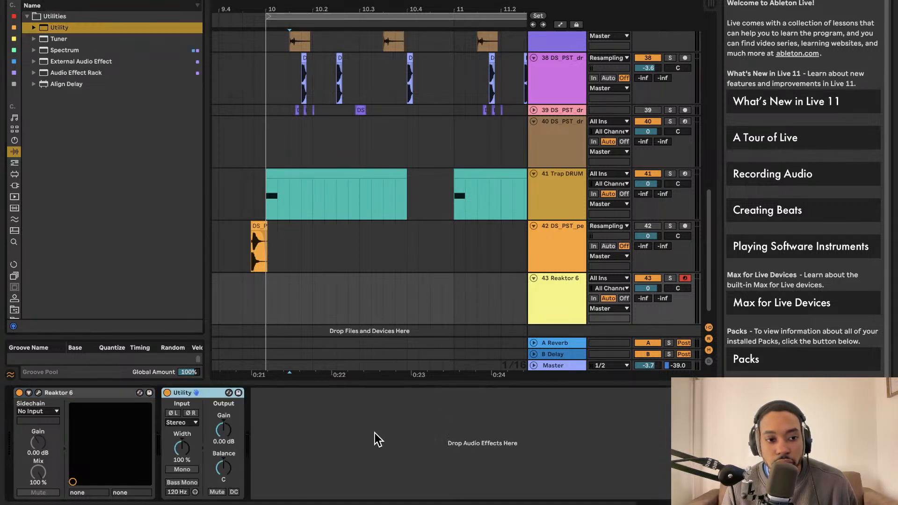
{"action": "left_click", "coordinate": [223, 429]}
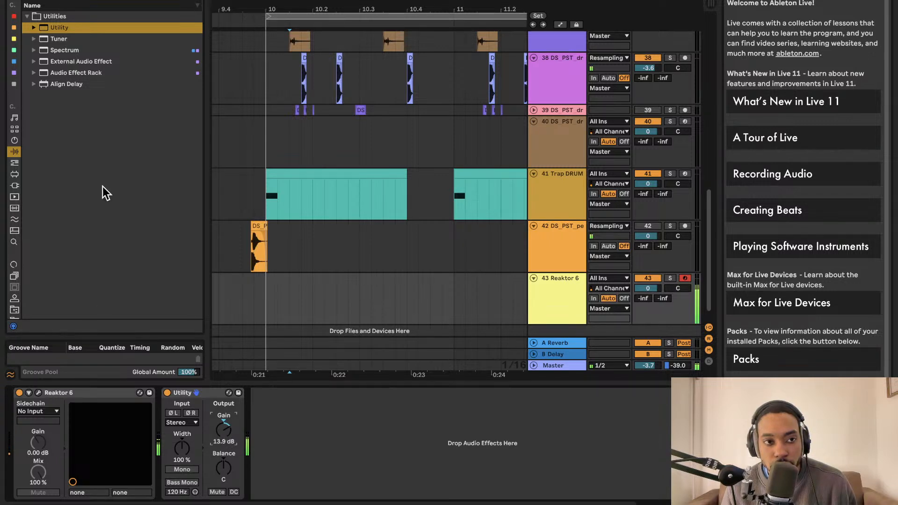
Find the Limiter among the audio effects, place it after Utility, and set its gain to 4.30 dB
{"action": "left_click", "coordinate": [78, 0]}
{"action": "key", "text": "BackSpace"}
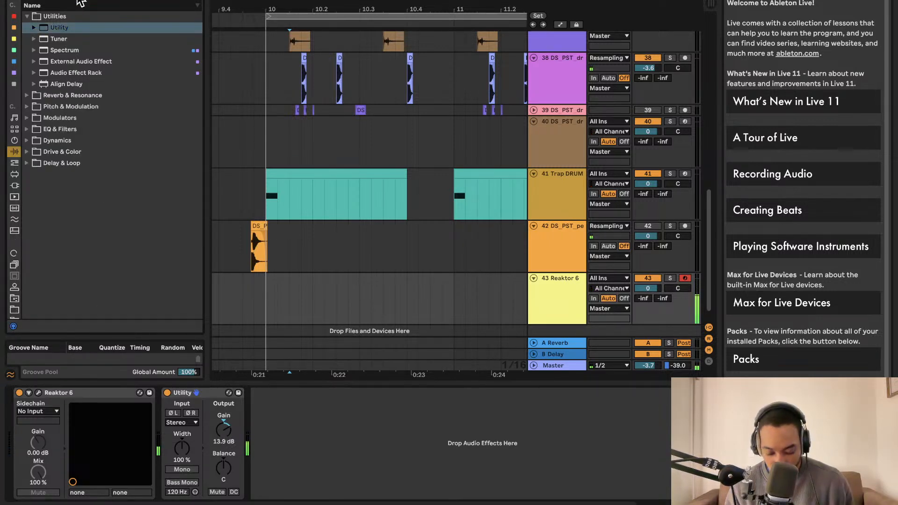
{"action": "type", "text": "lim"}
{"action": "left_click", "coordinate": [26, 40]}
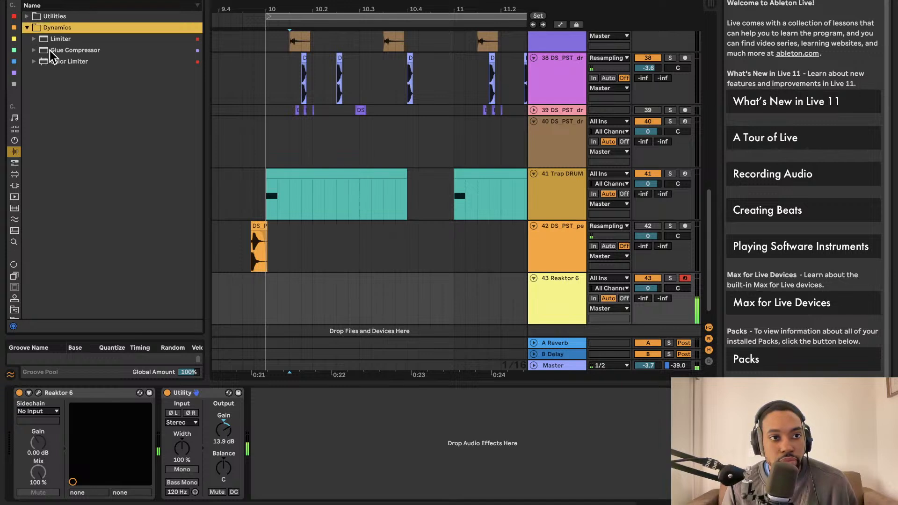
{"action": "left_click_drag", "start_coordinate": [55, 39], "coordinate": [269, 411]}
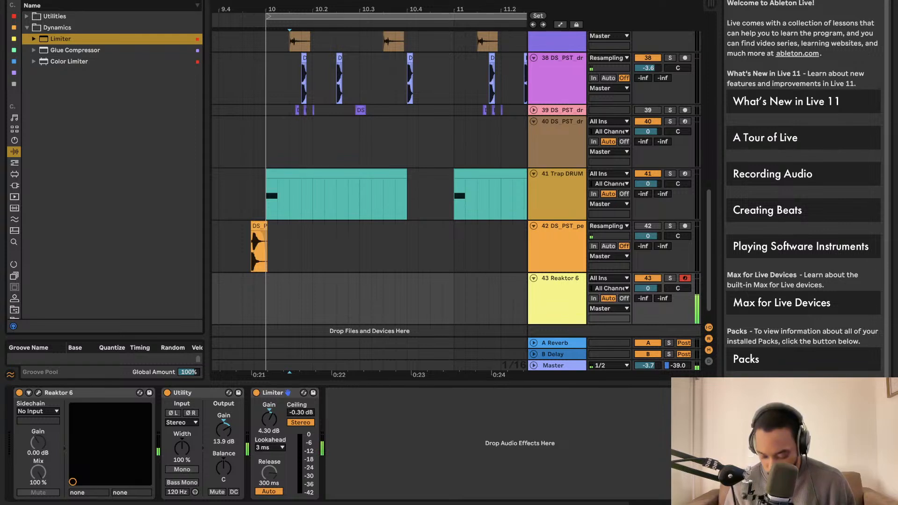
Search the audio effects for OTT, add Multiband Dynamics after the Limiter, and solo its low band with 2.60 dB input gain
{"action": "key", "text": "super+f"}
{"action": "type", "text": "ott"}
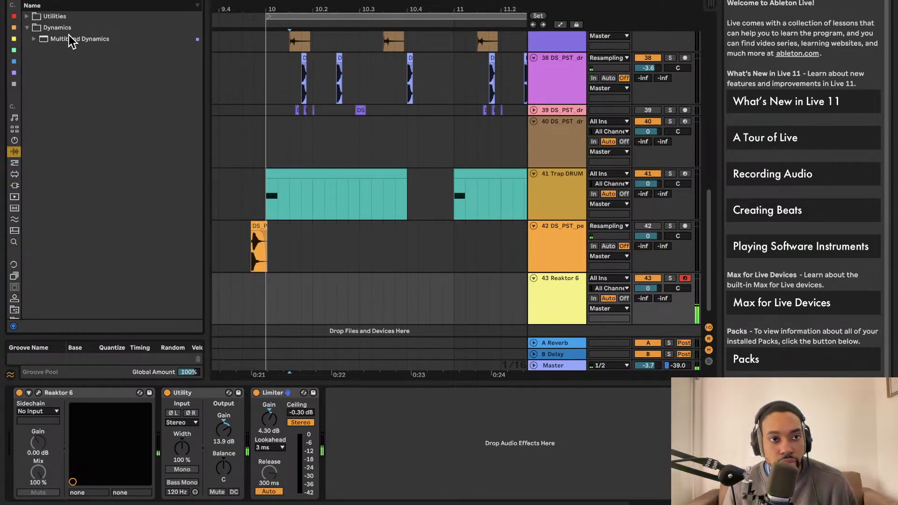
{"action": "left_click_drag", "start_coordinate": [68, 38], "coordinate": [385, 416]}
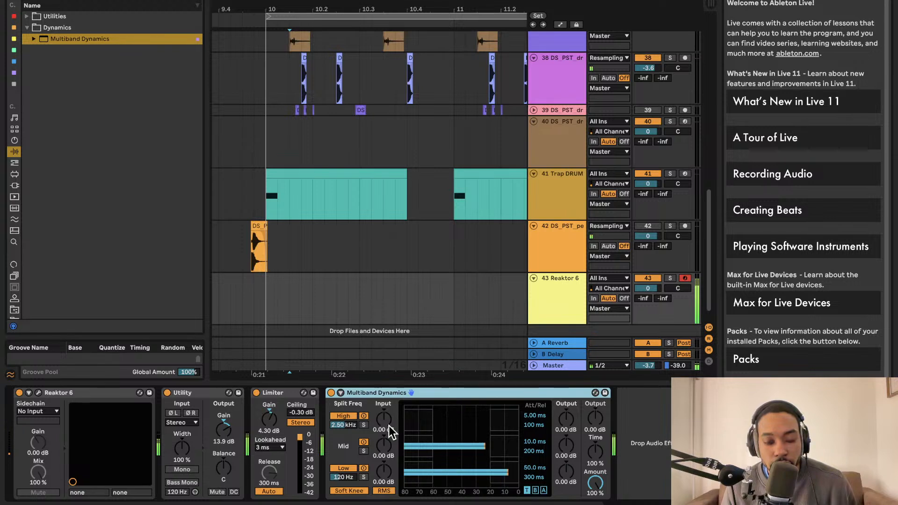
{"action": "left_click", "coordinate": [364, 476]}
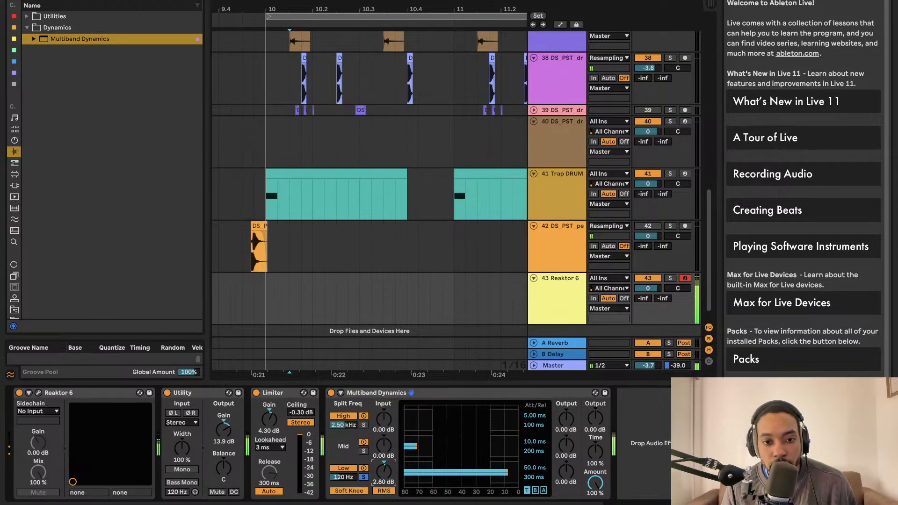
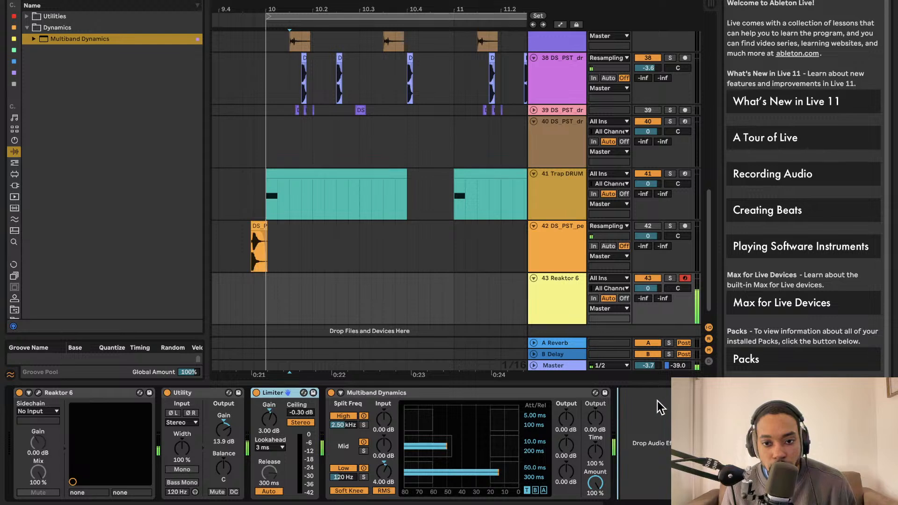
Move the Limiter behind Multiband Dynamics on track 43 and search the audio effects for Saturator with "sat"
{"action": "left_click_drag", "start_coordinate": [657, 400], "coordinate": [653, 408]}
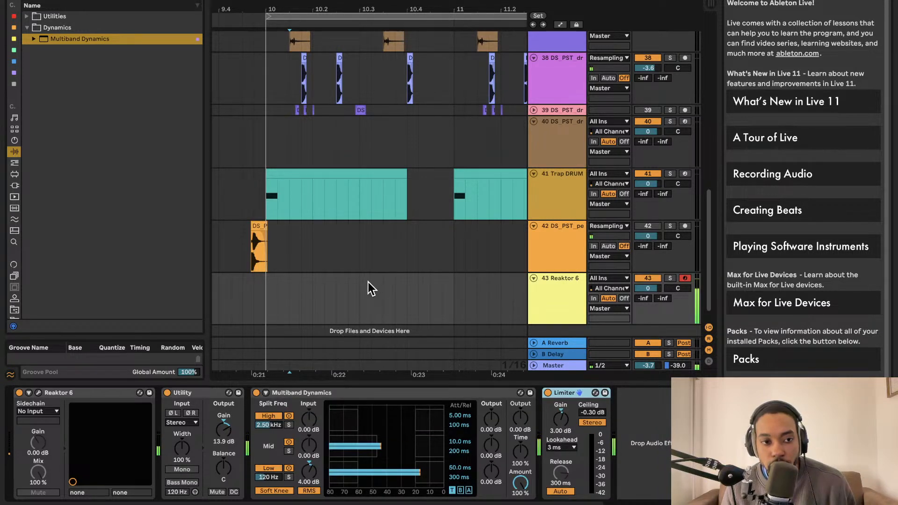
{"action": "left_click", "coordinate": [84, 0]}
{"action": "type", "text": "sat"}
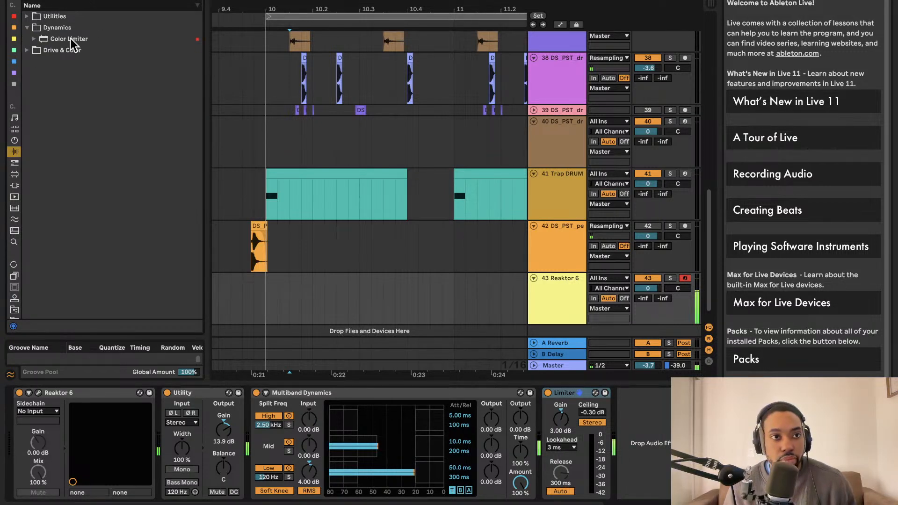
{"action": "left_click", "coordinate": [27, 49]}
{"action": "left_click", "coordinate": [40, 51]}
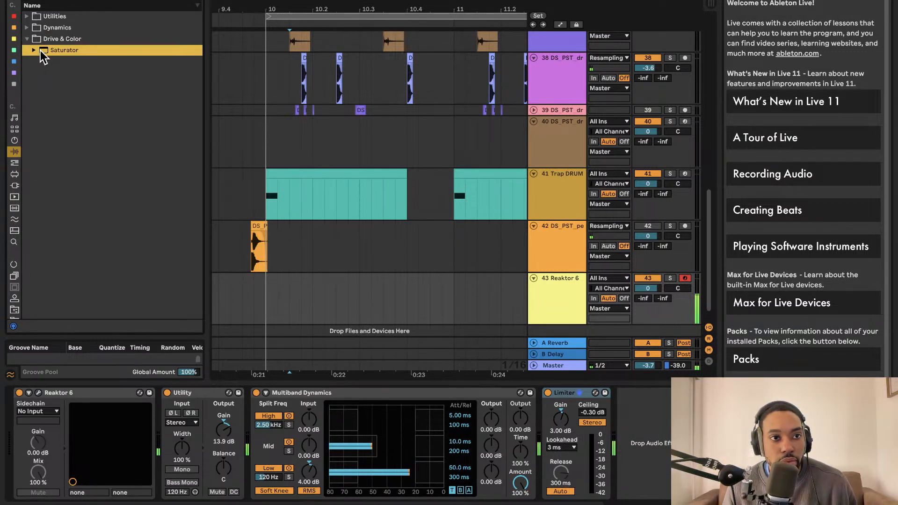
Add Saturator to track 43 between Utility and Multiband Dynamics, with its drive set to 4.57 dB
{"action": "left_click_drag", "start_coordinate": [673, 435], "coordinate": [668, 430]}
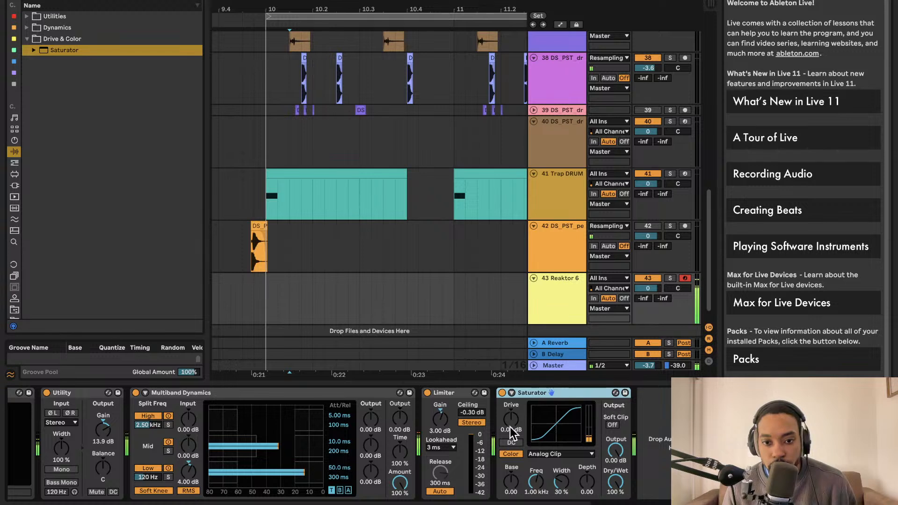
{"action": "left_click_drag", "start_coordinate": [510, 428], "coordinate": [510, 411]}
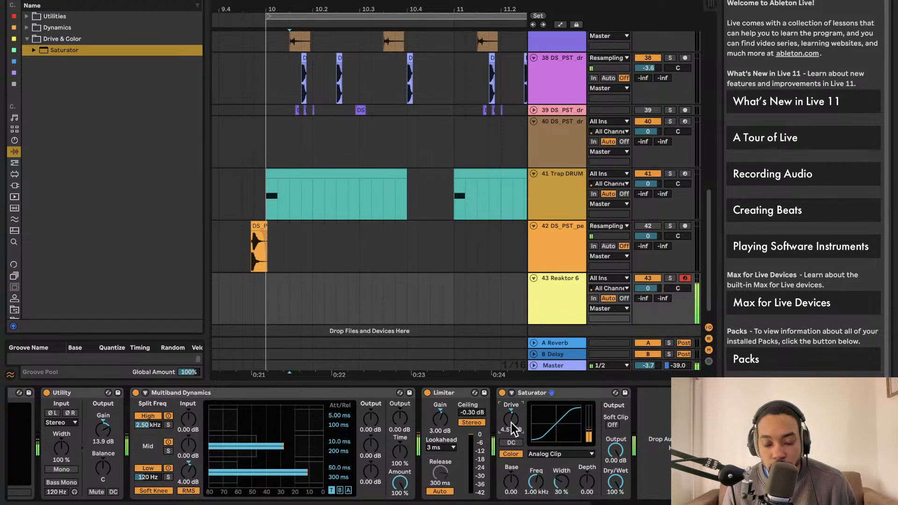
{"action": "left_click_drag", "start_coordinate": [535, 394], "coordinate": [169, 402]}
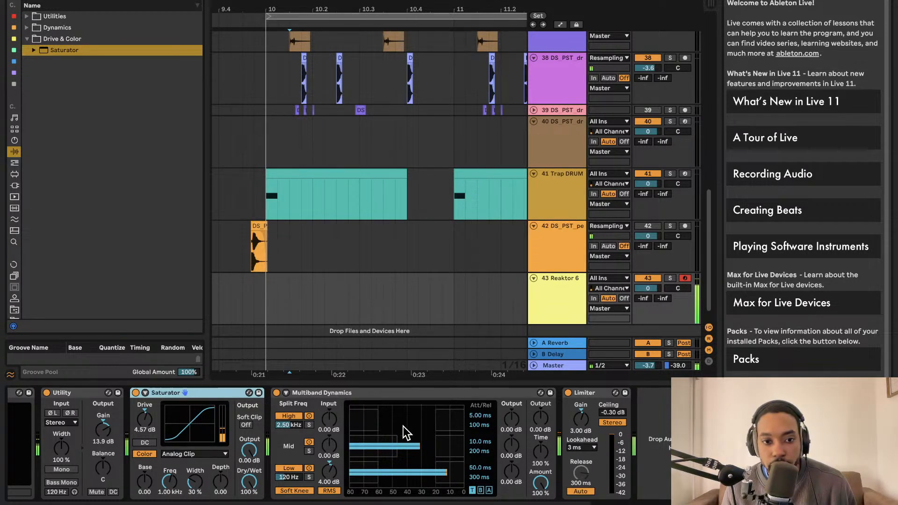
Create an empty MIDI clip on the Reaktor 6 track from bar 10 to 10.4
{"action": "left_click", "coordinate": [263, 292]}
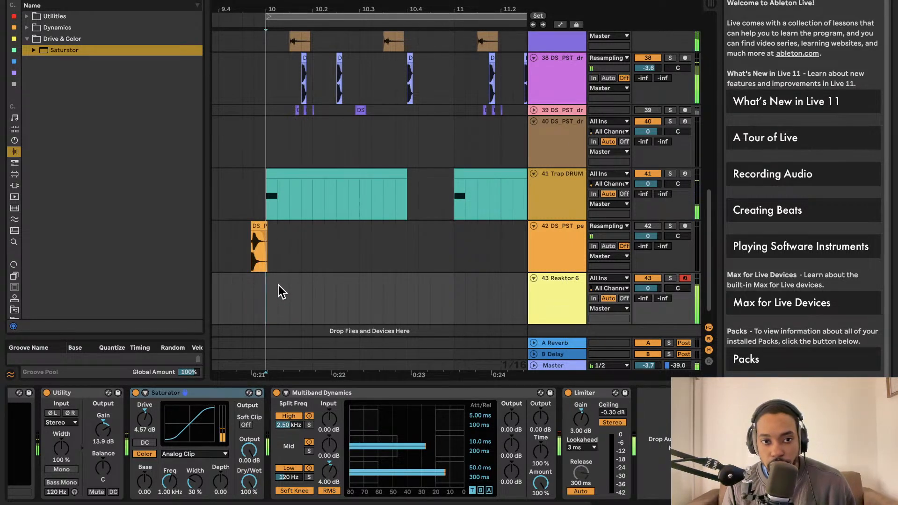
{"action": "left_click_drag", "start_coordinate": [273, 291], "coordinate": [383, 285]}
{"action": "key", "text": "ctrl+shift+m"}
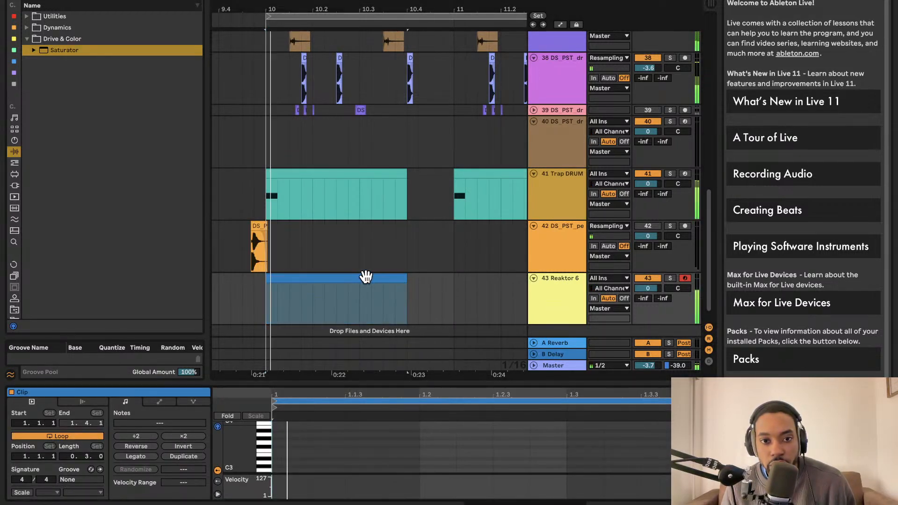
Add a B0 note at the start of the new clip, lasting from 1 to 1.1.3
{"action": "left_click_drag", "start_coordinate": [383, 375], "coordinate": [281, 174]}
{"action": "double_click", "coordinate": [215, 272]}
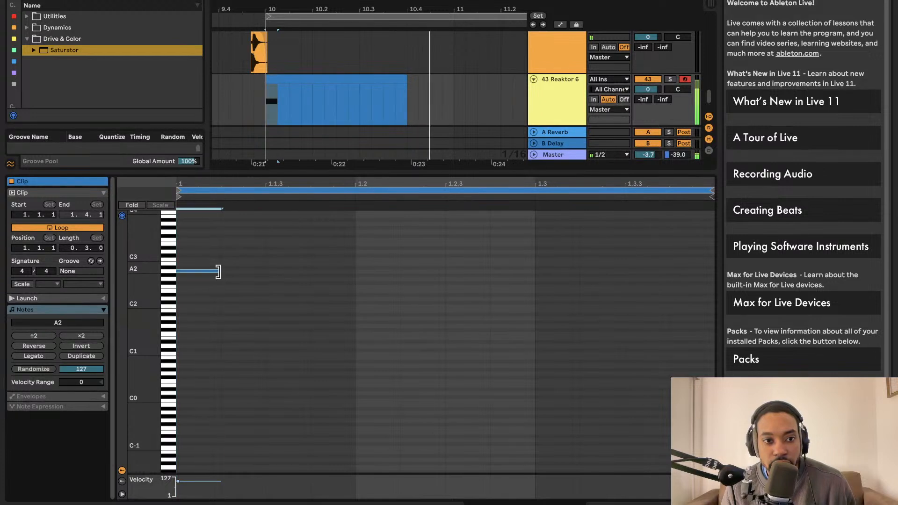
{"action": "mouse_move", "coordinate": [211, 274]}
{"action": "left_mouse_down"}
{"action": "mouse_move", "coordinate": [214, 301]}
{"action": "mouse_move", "coordinate": [218, 287]}
{"action": "left_mouse_up"}
{"action": "key", "text": "shift+Down"}
{"action": "key", "text": "shift+Down"}
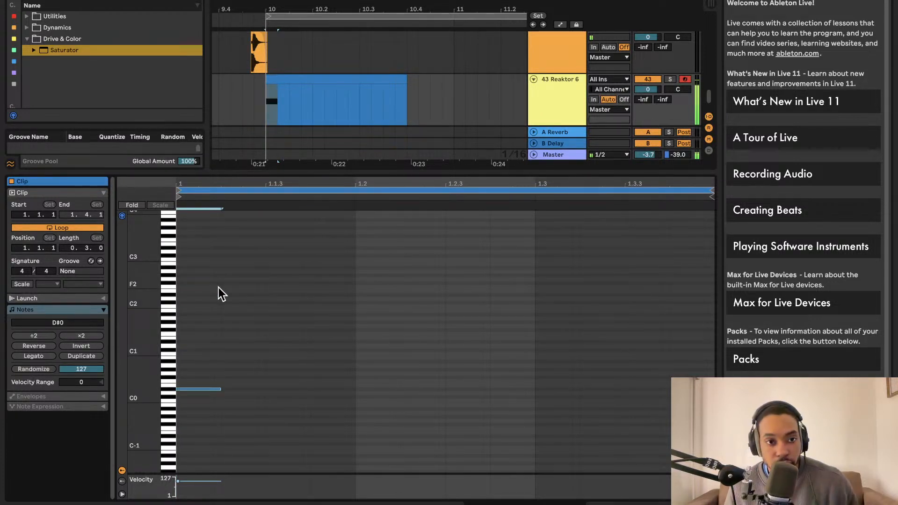
{"action": "left_click_drag", "start_coordinate": [214, 389], "coordinate": [237, 357]}
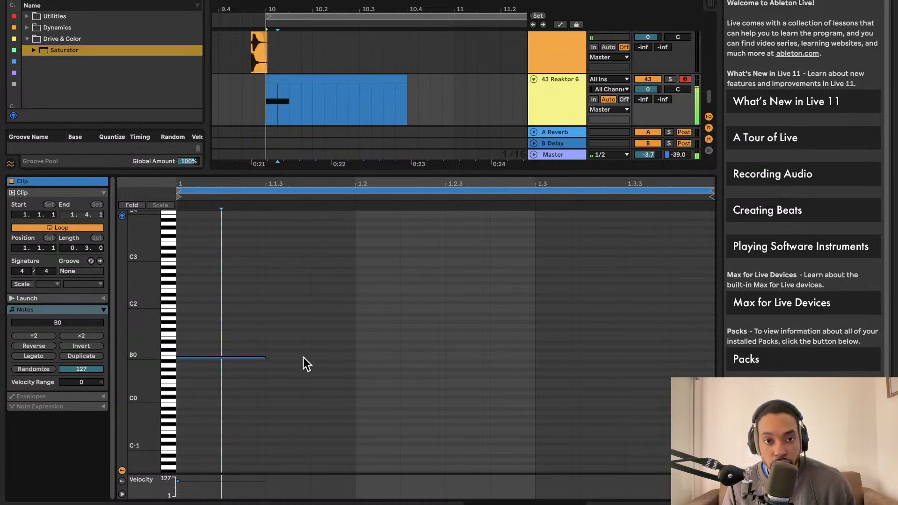
Duplicate the B0 note, place the copy on C2 at 1.2, and play the pattern
{"action": "key", "text": "super+a"}
{"action": "key", "text": "super+d"}
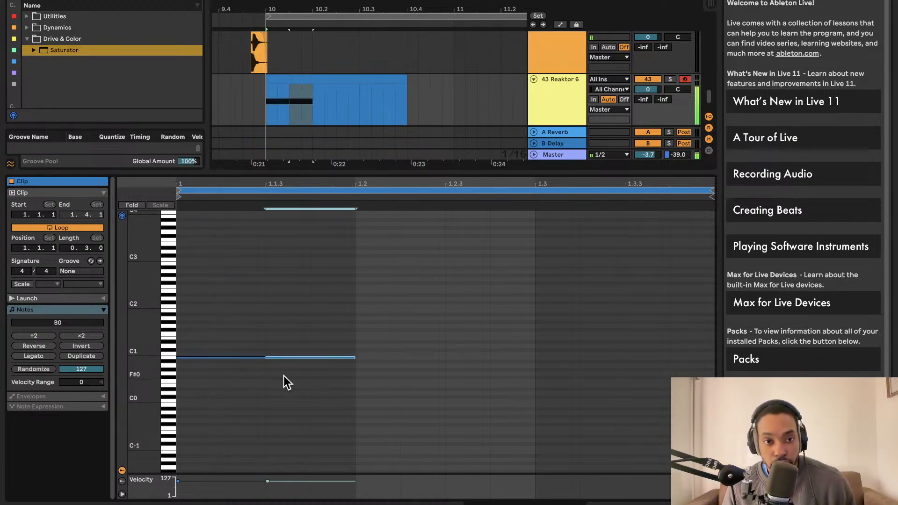
{"action": "left_click_drag", "start_coordinate": [312, 358], "coordinate": [406, 312]}
{"action": "key", "text": "space"}
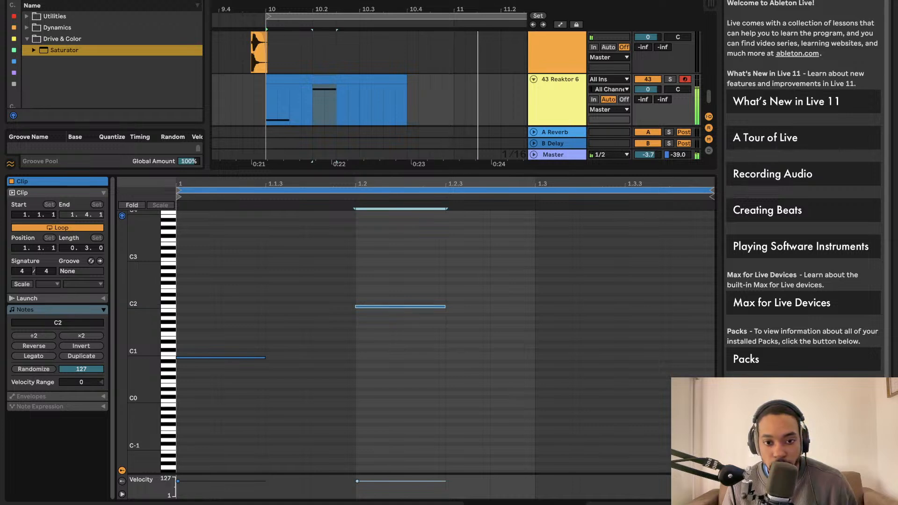
{"action": "left_click", "coordinate": [358, 481]}
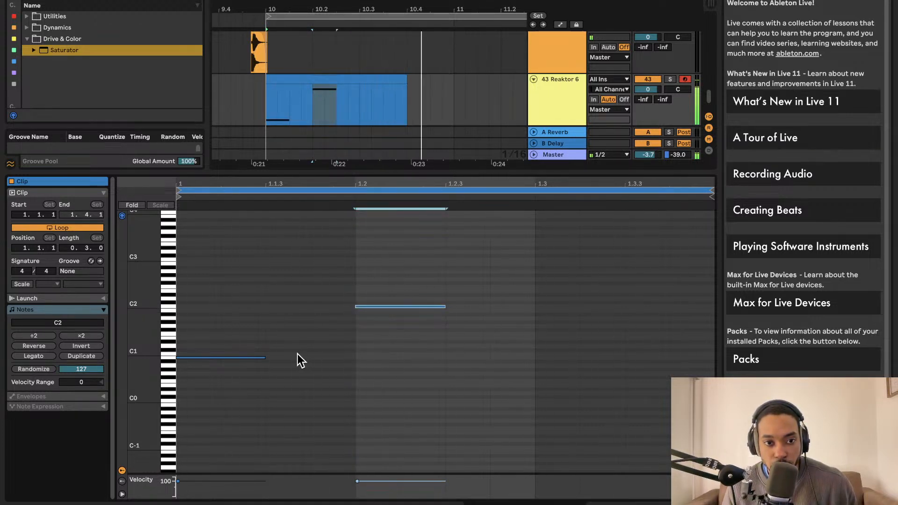
Duplicate the B0 note again, shorten the copy to a sixteenth, and place it on D1 at 1.1.4
{"action": "left_click", "coordinate": [246, 359]}
{"action": "key", "text": "super+d"}
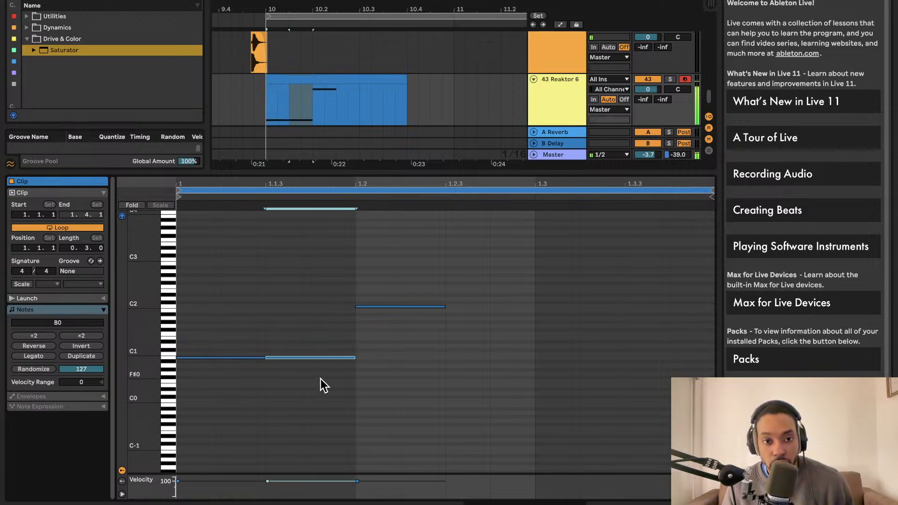
{"action": "left_click", "coordinate": [326, 355]}
{"action": "left_click_drag", "start_coordinate": [324, 355], "coordinate": [280, 339]}
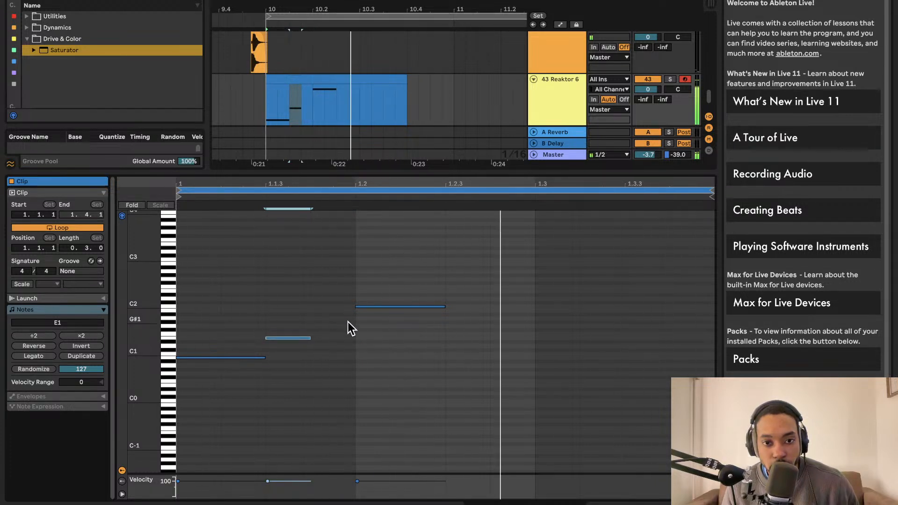
{"action": "left_click_drag", "start_coordinate": [299, 336], "coordinate": [349, 346]}
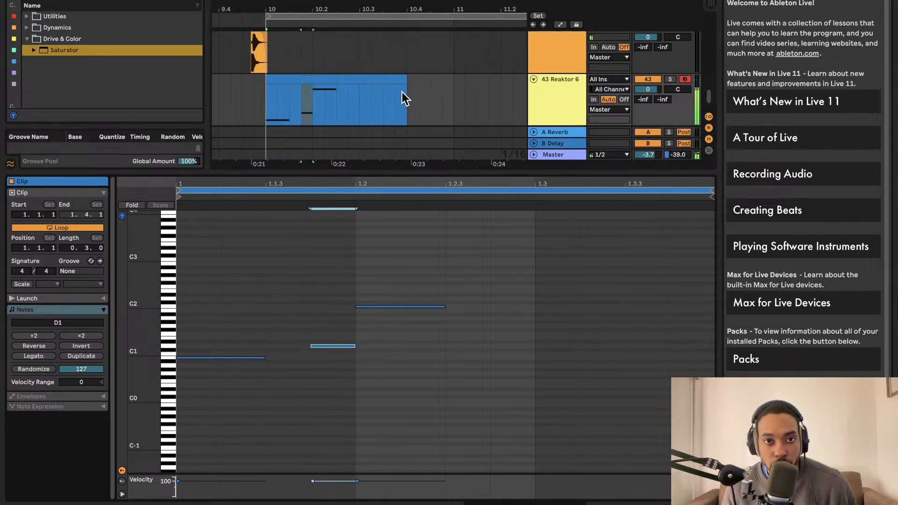
Shorten the Reaktor 6 clip to end at 10.3 and place a copy of it at bar 11
{"action": "left_click_drag", "start_coordinate": [405, 80], "coordinate": [487, 79]}
{"action": "key", "text": "super+d"}
{"action": "scroll", "coordinate": [375, 108], "scroll_direction": "down", "scroll_amount": 2}
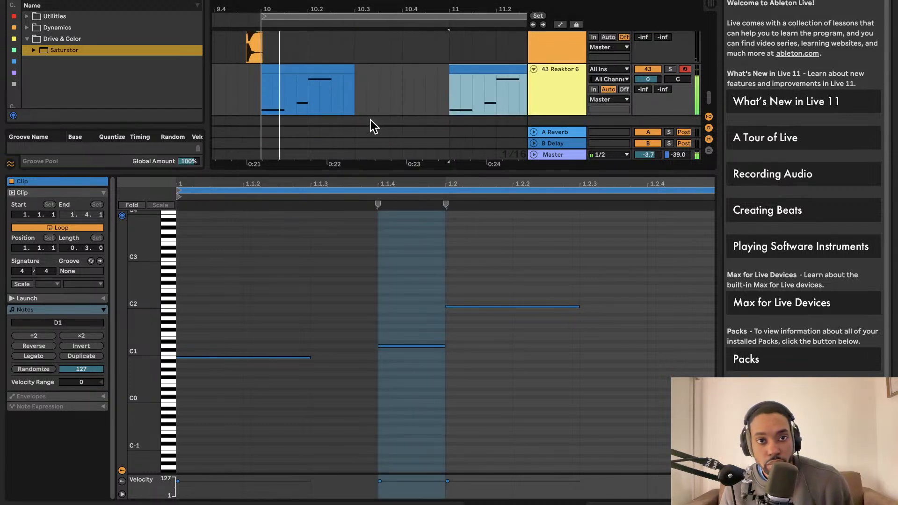
{"action": "scroll", "coordinate": [368, 119], "scroll_direction": "down", "scroll_amount": 4}
{"action": "scroll", "coordinate": [378, 118], "scroll_direction": "up", "scroll_amount": 3}
{"action": "scroll", "coordinate": [378, 119], "scroll_direction": "down", "scroll_amount": 1}
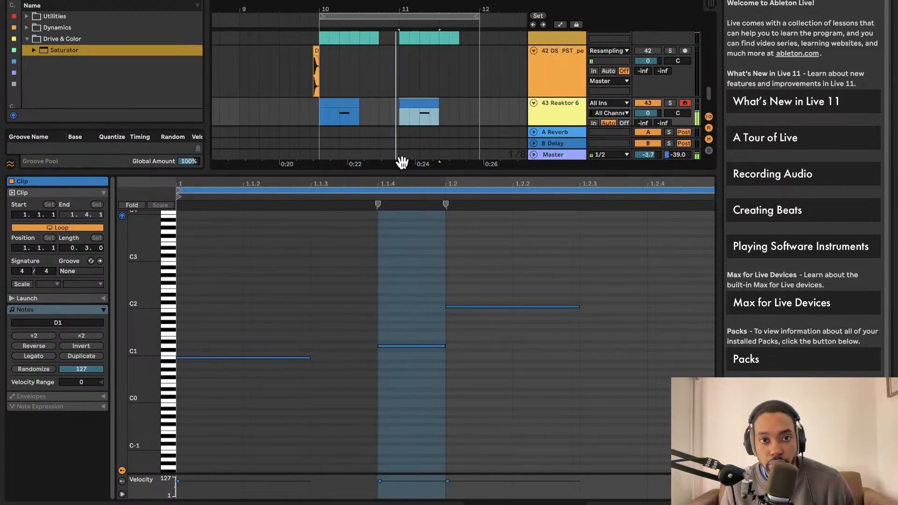
Move the copied Reaktor 6 clip to start at 11.3 and listen to the loop from bar 10
{"action": "left_click_drag", "start_coordinate": [402, 180], "coordinate": [400, 379]}
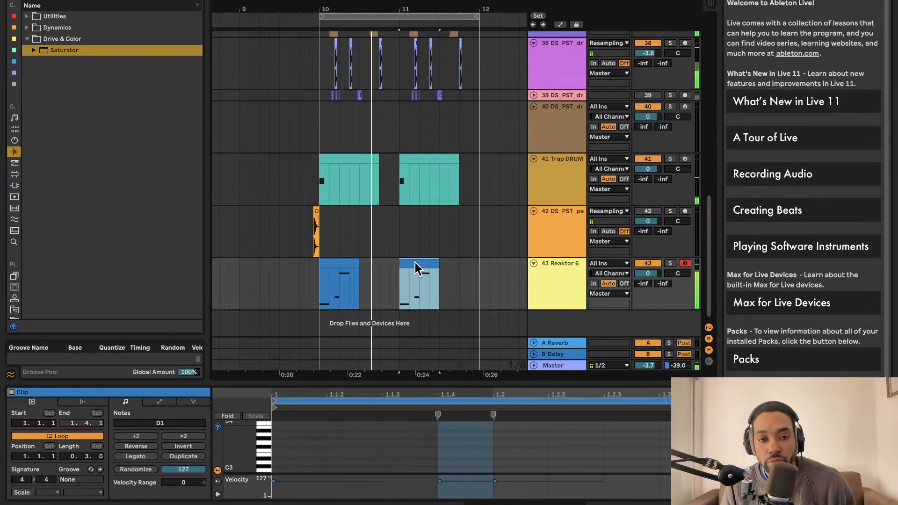
{"action": "left_click_drag", "start_coordinate": [414, 265], "coordinate": [453, 261]}
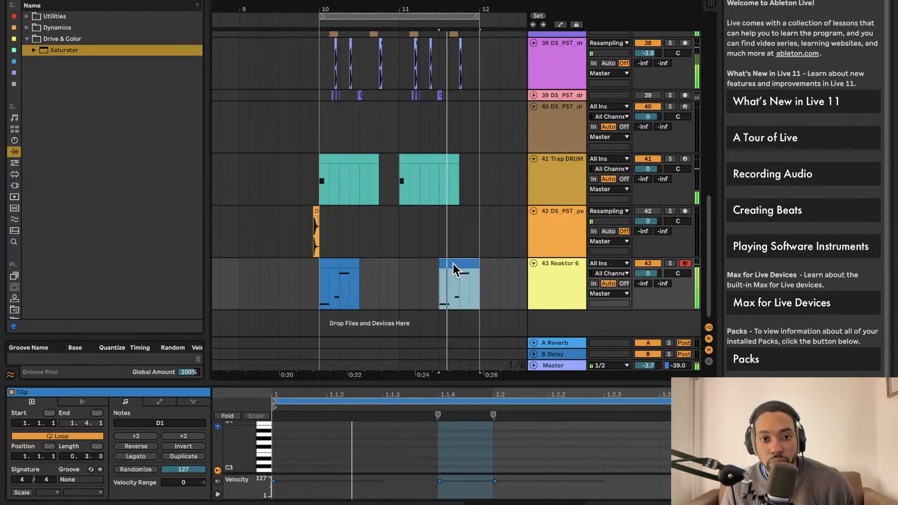
{"action": "left_click", "coordinate": [310, 307]}
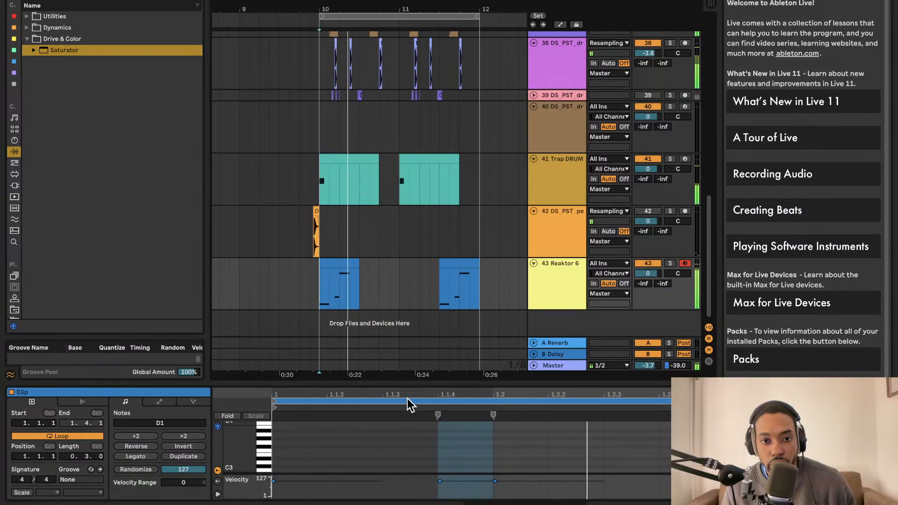
{"action": "scroll", "coordinate": [437, 262], "scroll_direction": "up", "scroll_amount": 3}
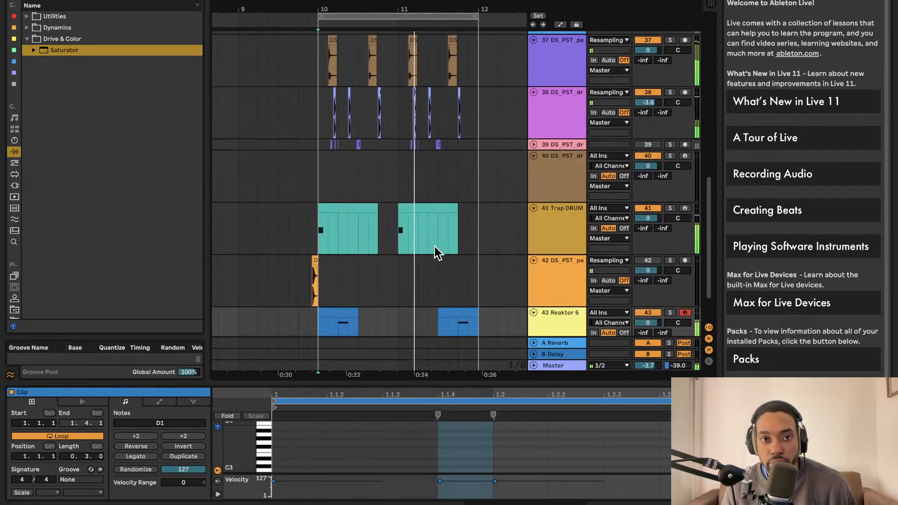
{"action": "scroll", "coordinate": [421, 263], "scroll_direction": "down", "scroll_amount": 2}
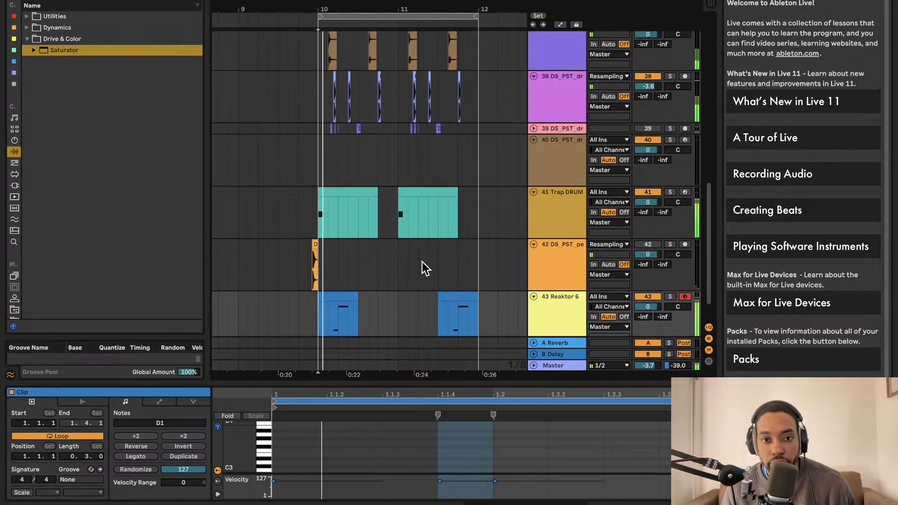
In the second Reaktor 6 clip, replace the D1 note with a copy of the B0 note from 1.1.3 to 1.2
{"action": "left_click", "coordinate": [450, 276]}
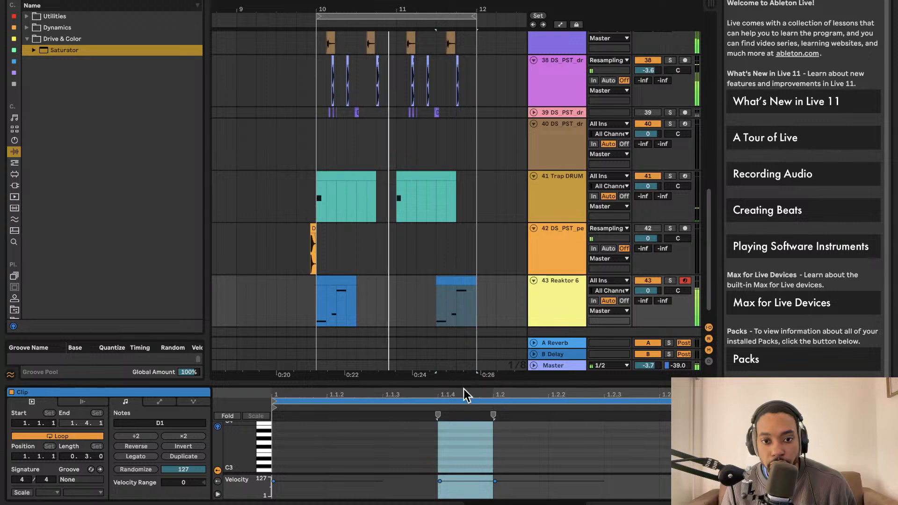
{"action": "left_click_drag", "start_coordinate": [464, 383], "coordinate": [446, 70]}
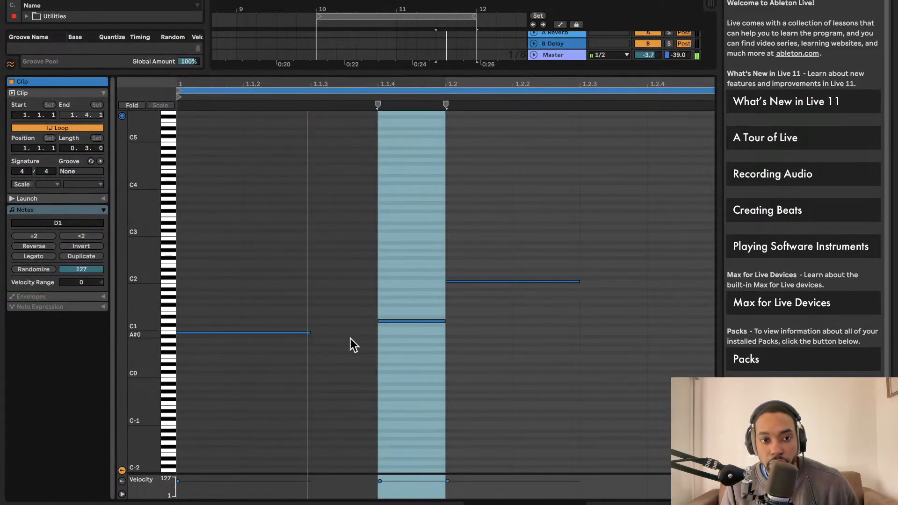
{"action": "left_click", "coordinate": [391, 324]}
{"action": "left_click_drag", "start_coordinate": [394, 325], "coordinate": [340, 331]}
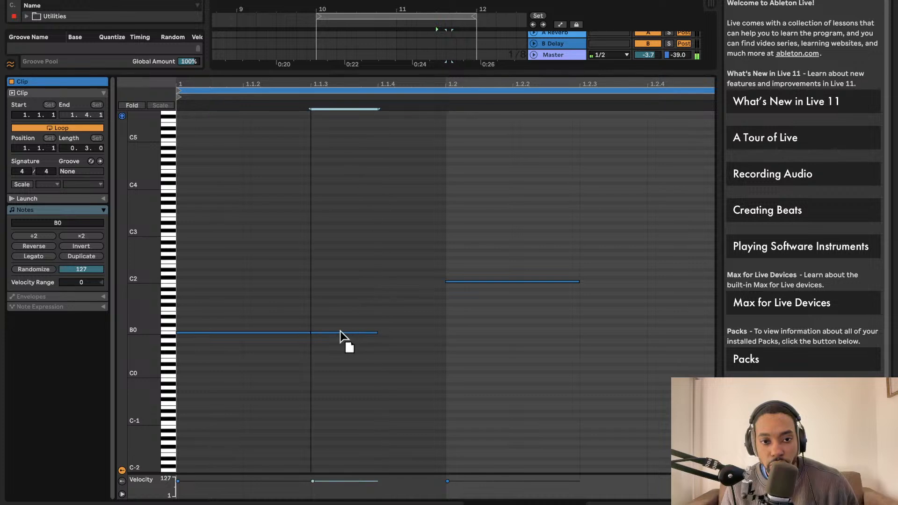
{"action": "left_click", "coordinate": [299, 332]}
{"action": "key", "text": "super+d"}
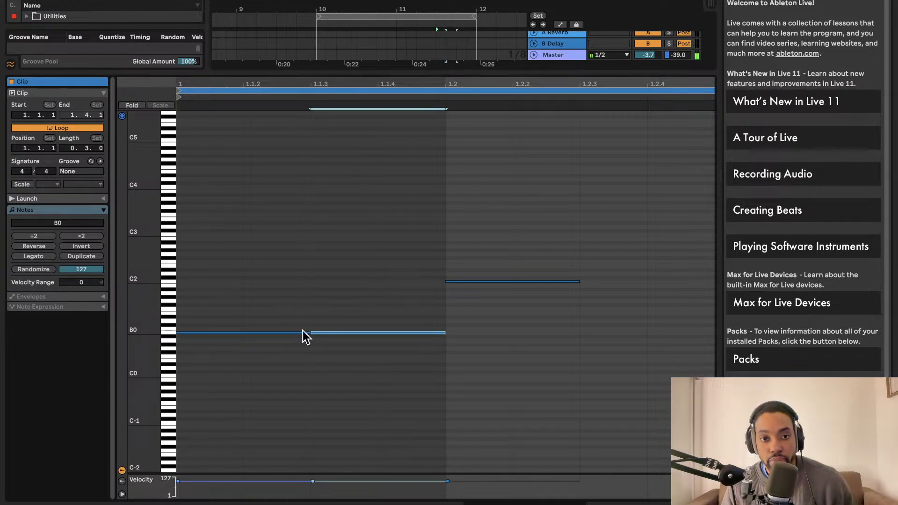
Rework the second clip's ending into a single B0 note from 1.1.4 to 1.2.2, and return to the arrangement tracks
{"action": "key", "text": "space"}
{"action": "key", "text": "space"}
{"action": "left_click_drag", "start_coordinate": [384, 330], "coordinate": [523, 334]}
{"action": "key", "text": "space"}
{"action": "left_click_drag", "start_coordinate": [526, 282], "coordinate": [414, 337]}
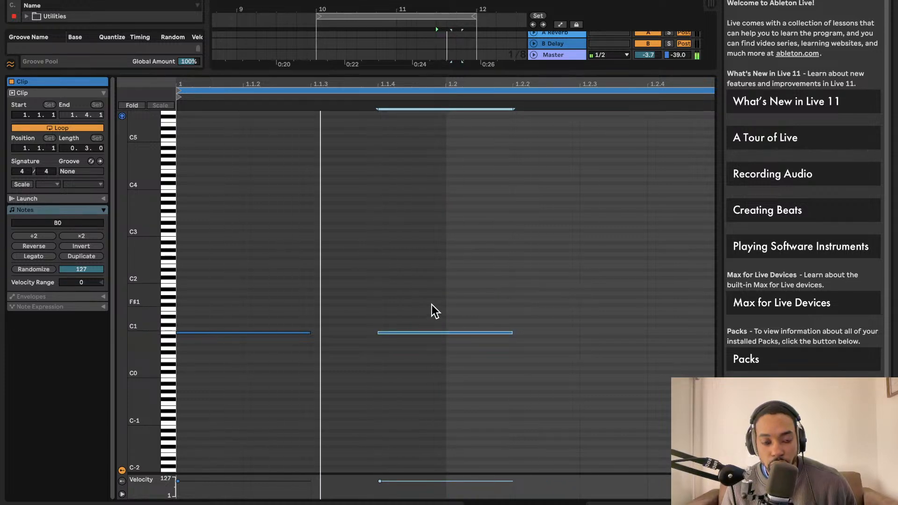
{"action": "left_click_drag", "start_coordinate": [441, 72], "coordinate": [447, 446]}
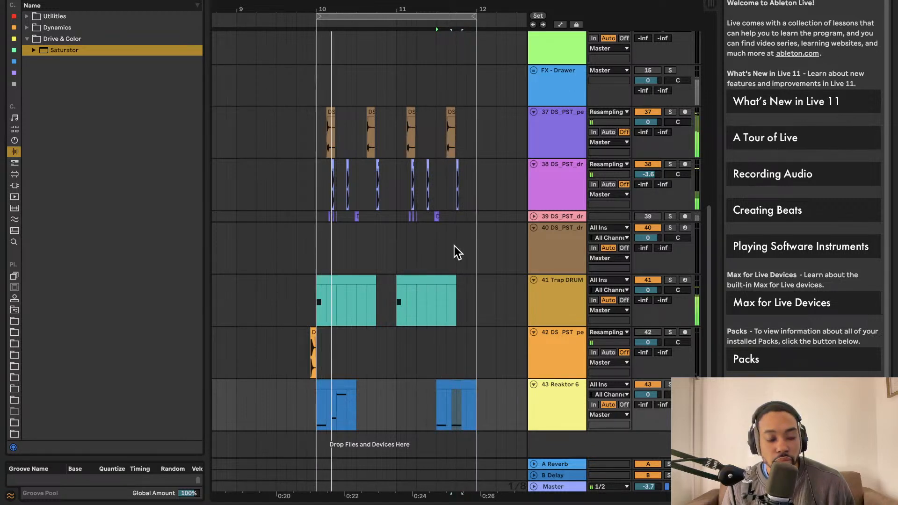
Listen to the loop from bar 10, clear the browser search and look through the Native Instruments VST3 plug-ins
{"action": "scroll", "coordinate": [415, 382], "scroll_direction": "right", "scroll_amount": 3}
{"action": "scroll", "coordinate": [410, 369], "scroll_direction": "left", "scroll_amount": 7}
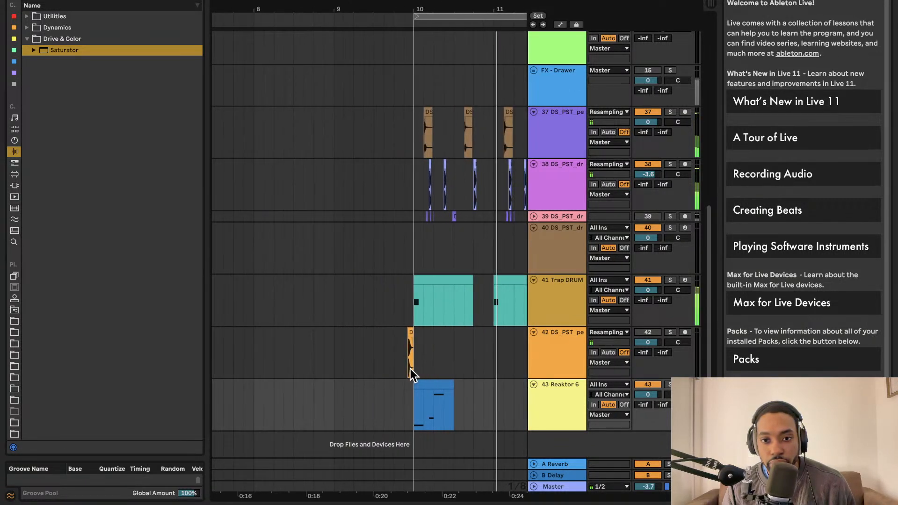
{"action": "scroll", "coordinate": [409, 369], "scroll_direction": "right", "scroll_amount": 3}
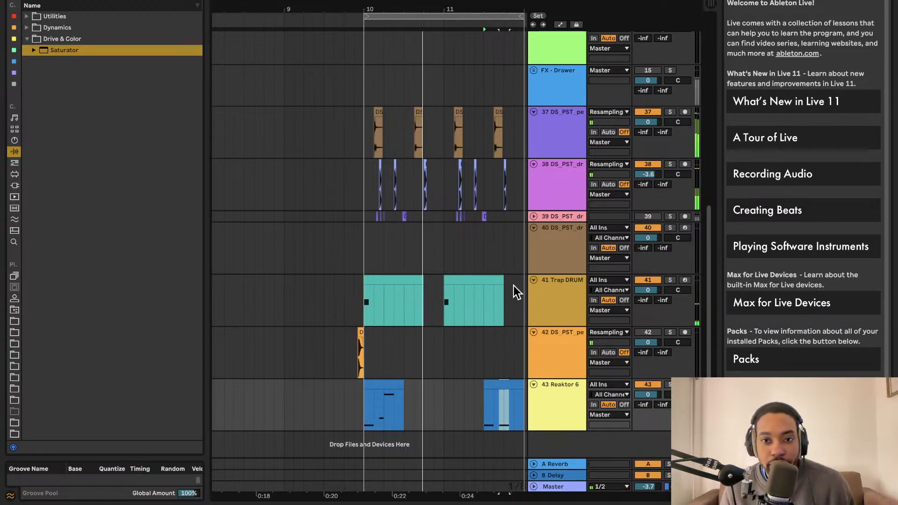
{"action": "left_click", "coordinate": [197, 1]}
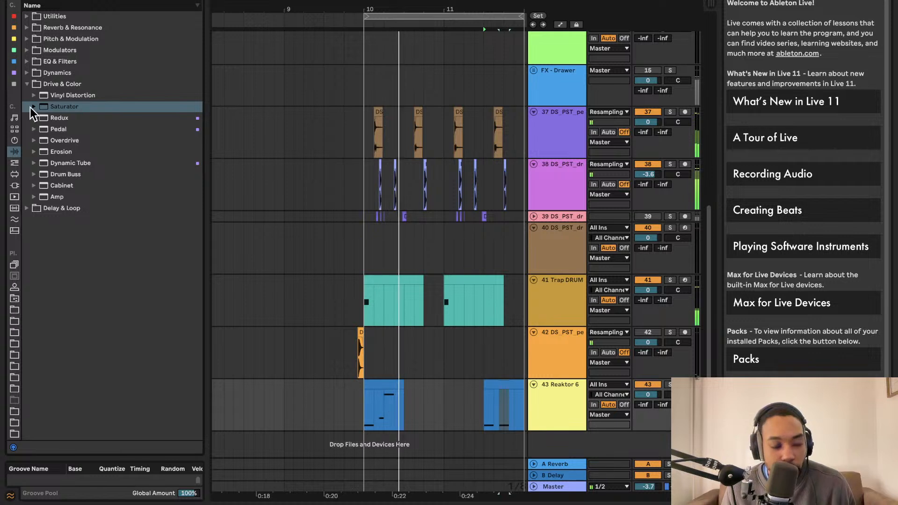
{"action": "left_click", "coordinate": [15, 186]}
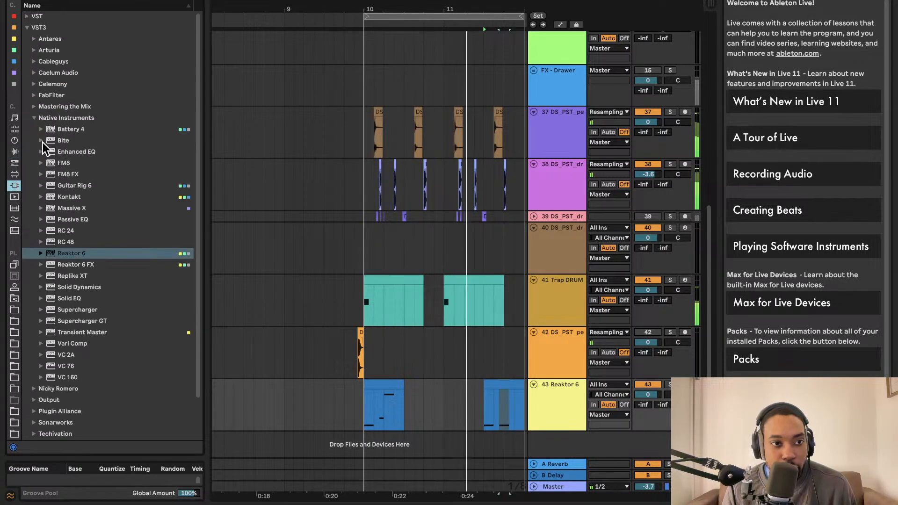
{"action": "scroll", "coordinate": [92, 265], "scroll_direction": "down", "scroll_amount": 8}
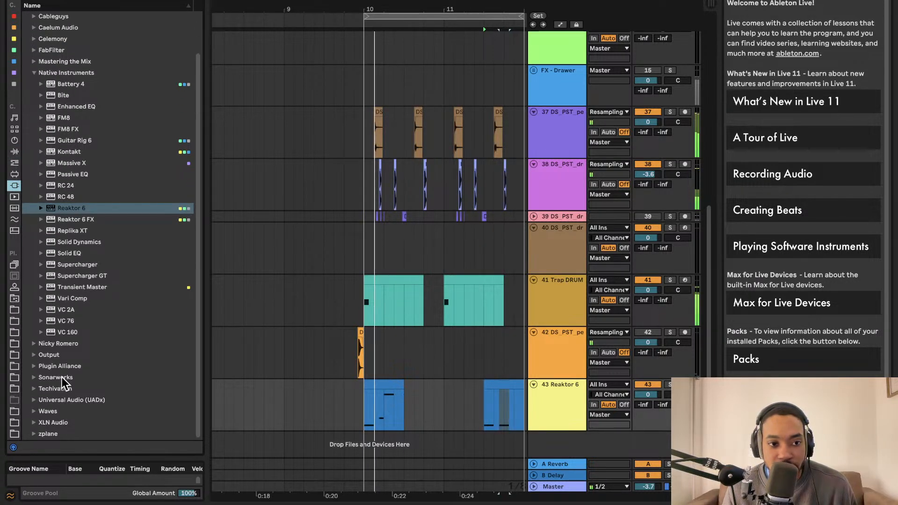
Show the device chain of the Reaktor 6 track and look over its audio effects
{"action": "left_click", "coordinate": [553, 400]}
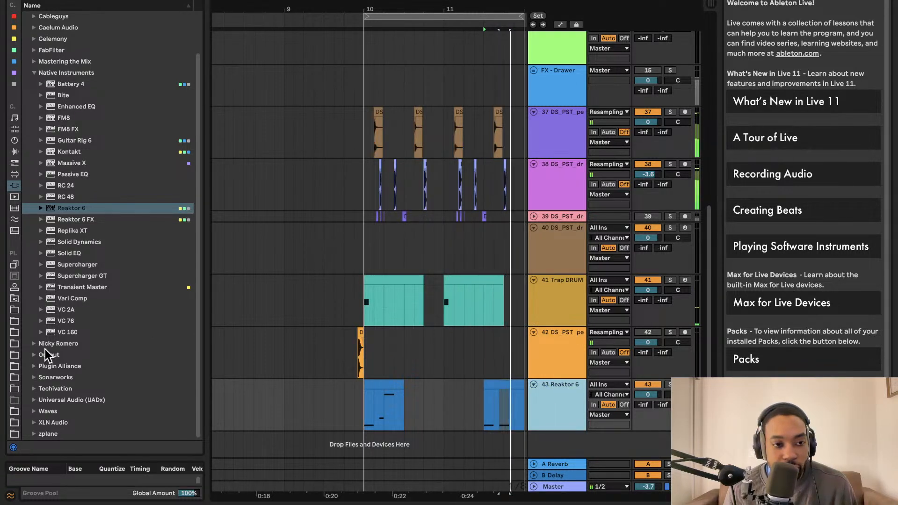
{"action": "left_click", "coordinate": [513, 393]}
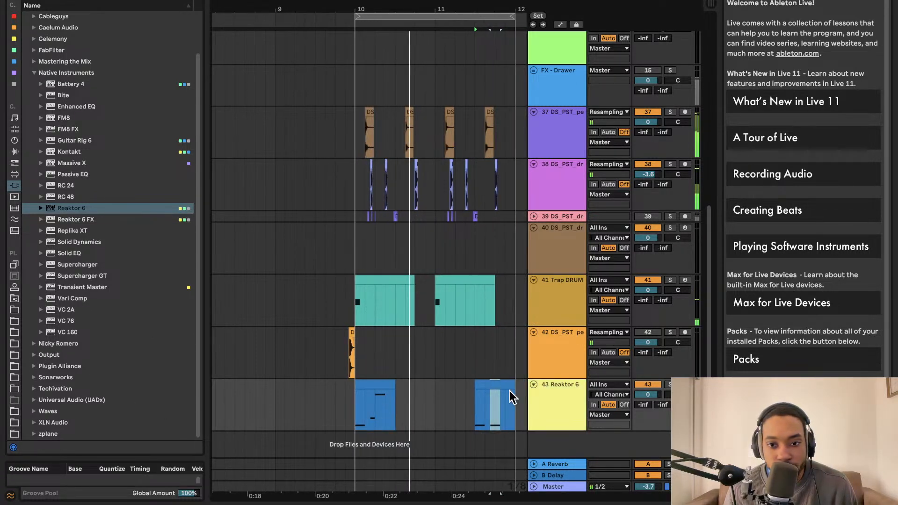
{"action": "double_click", "coordinate": [560, 399]}
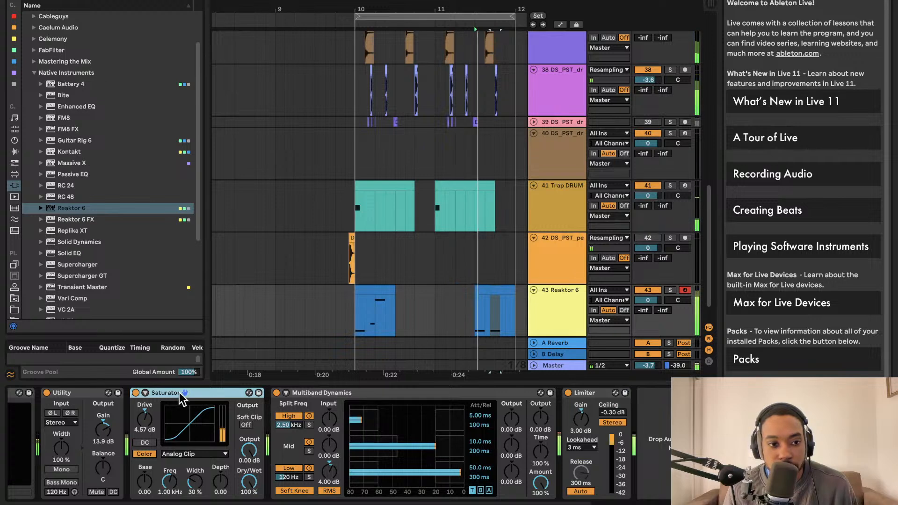
{"action": "scroll", "coordinate": [311, 421], "scroll_direction": "left", "scroll_amount": 3}
{"action": "scroll", "coordinate": [336, 299], "scroll_direction": "down", "scroll_amount": 2}
{"action": "scroll", "coordinate": [336, 299], "scroll_direction": "right", "scroll_amount": 2}
{"action": "scroll", "coordinate": [335, 299], "scroll_direction": "down", "scroll_amount": 1}
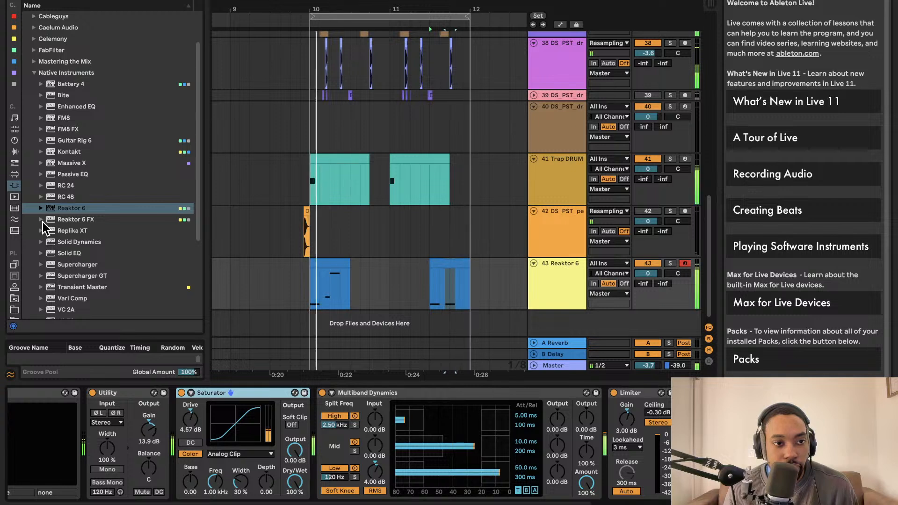
Find the 808 samples in the DS_PST sample folder and preview the shorty and police bass sounds
{"action": "scroll", "coordinate": [16, 281], "scroll_direction": "down", "scroll_amount": 3}
{"action": "left_click", "coordinate": [15, 201]}
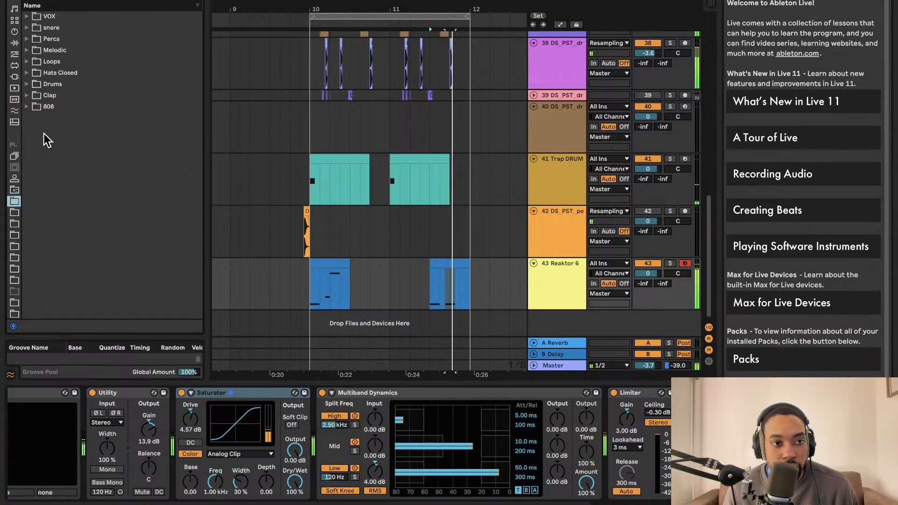
{"action": "left_click", "coordinate": [27, 27]}
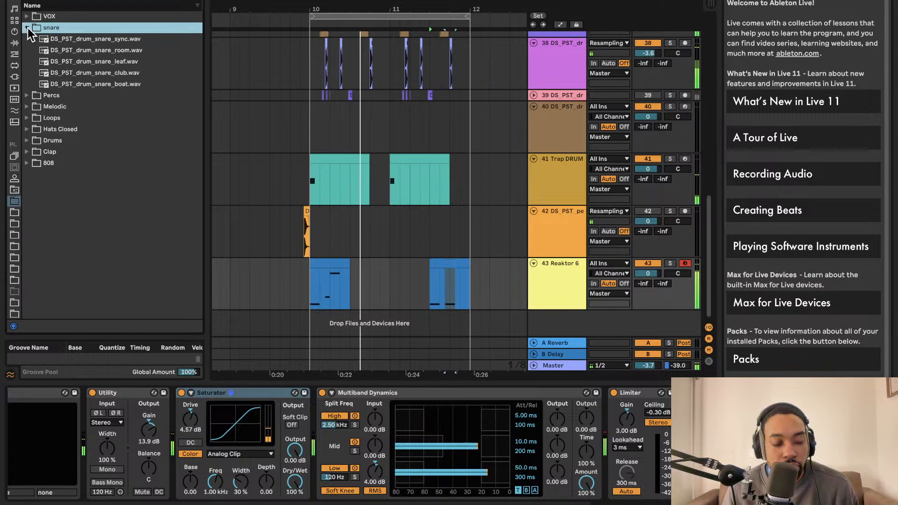
{"action": "left_click", "coordinate": [27, 27]}
{"action": "left_click", "coordinate": [26, 106]}
{"action": "left_click", "coordinate": [57, 127]}
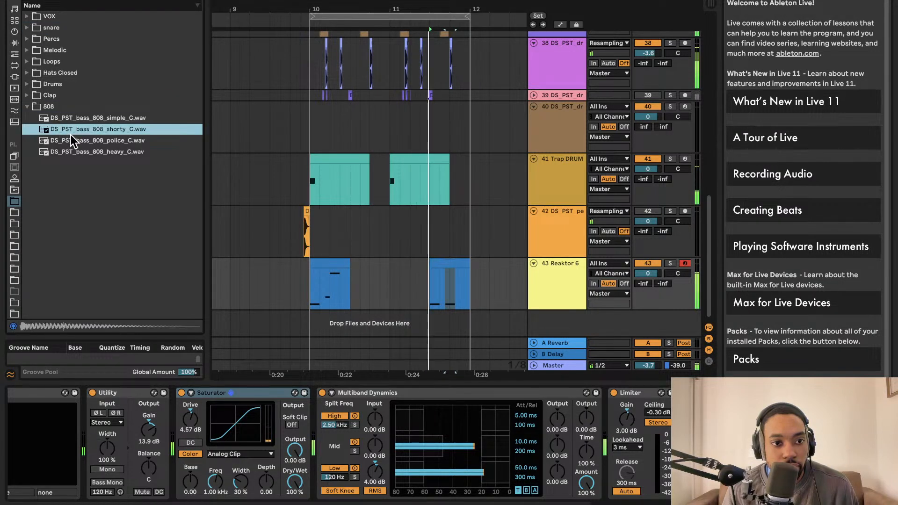
{"action": "left_click", "coordinate": [73, 141]}
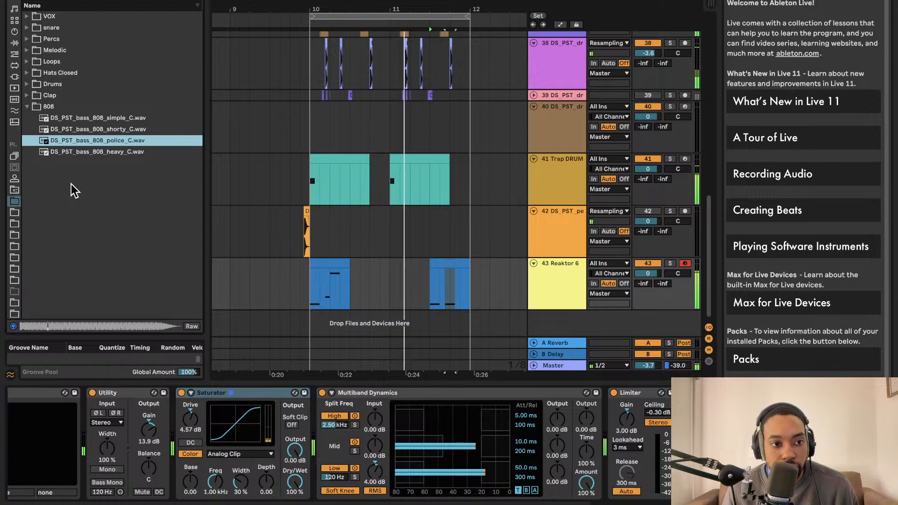
Preview TRKTRN_FXLKVII_808_Bass_One_Shot_Hire_C.wav from the folder containing the Boi1da pack
{"action": "left_click", "coordinate": [15, 280]}
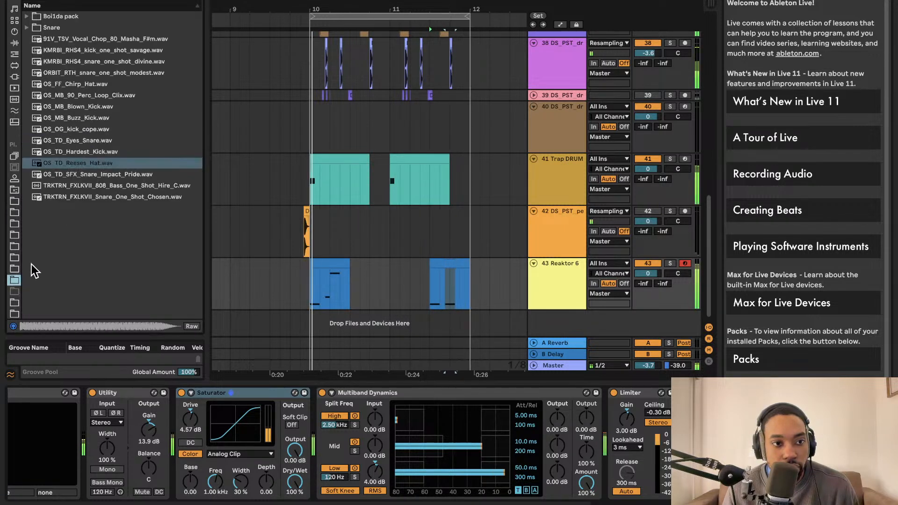
{"action": "left_click", "coordinate": [68, 187]}
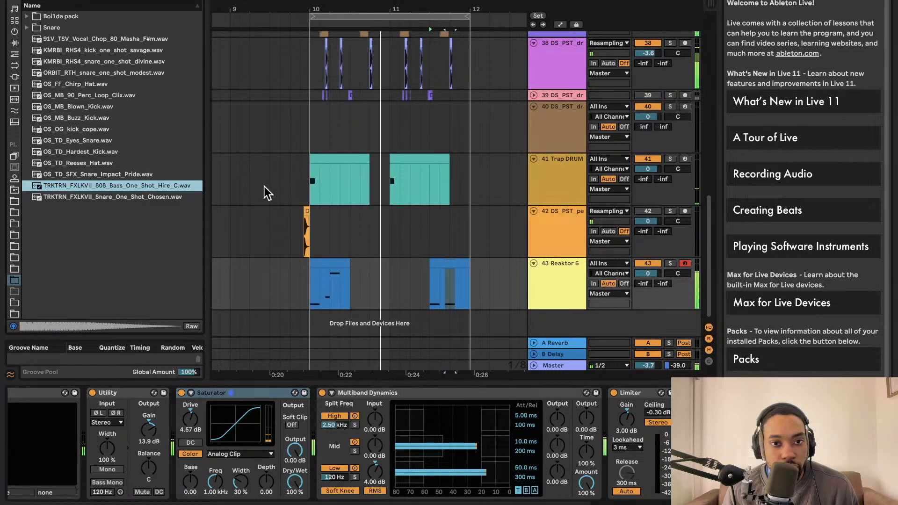
{"action": "scroll", "coordinate": [345, 198], "scroll_direction": "right", "scroll_amount": 1}
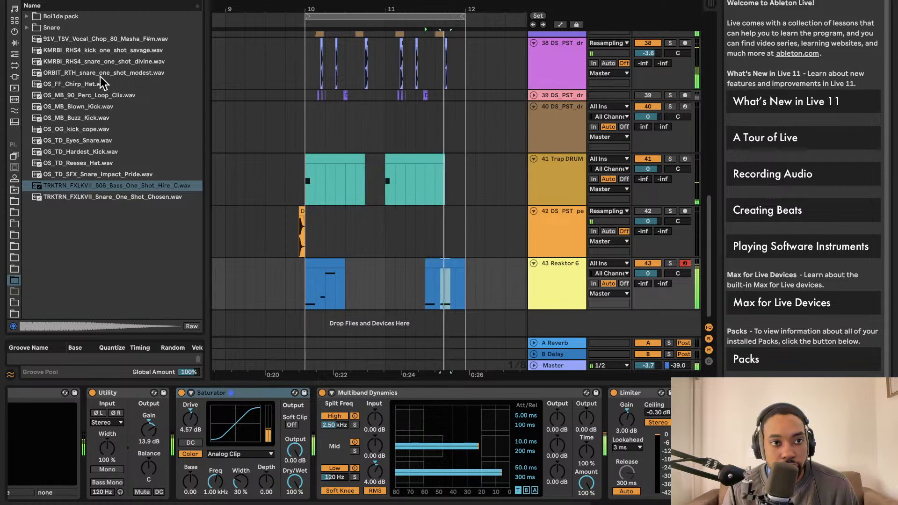
Return to the DS_PST sample folder and preview its sync, club and boat snares
{"action": "left_click", "coordinate": [14, 213]}
{"action": "left_click", "coordinate": [14, 201]}
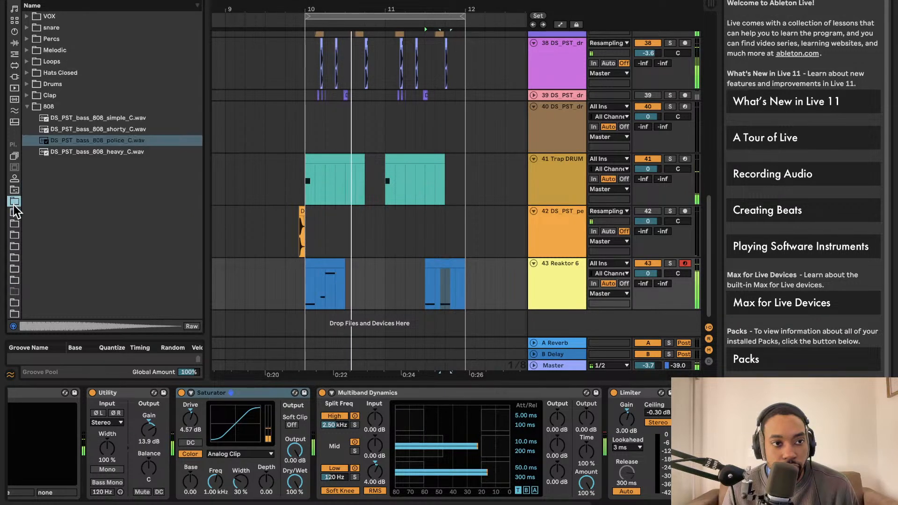
{"action": "left_click", "coordinate": [26, 27]}
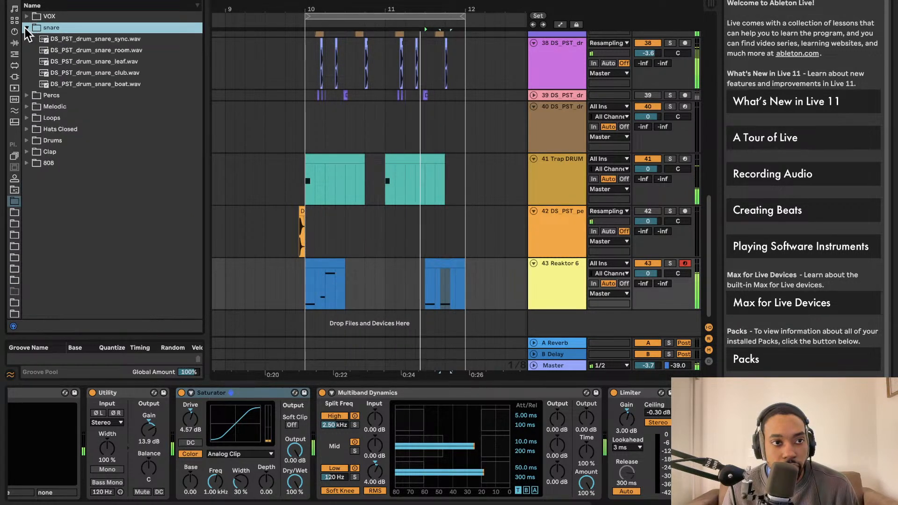
{"action": "left_click", "coordinate": [66, 41]}
{"action": "left_click", "coordinate": [68, 71]}
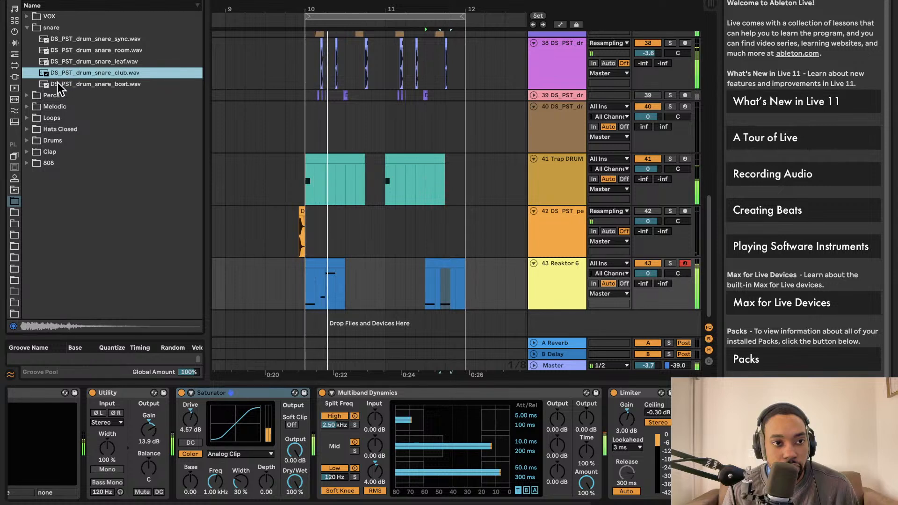
{"action": "left_click", "coordinate": [49, 86]}
Preview the tambourine_clean and wool samples in the Percs folder
{"action": "left_click", "coordinate": [27, 95]}
{"action": "left_click", "coordinate": [74, 85]}
{"action": "left_click", "coordinate": [82, 65]}
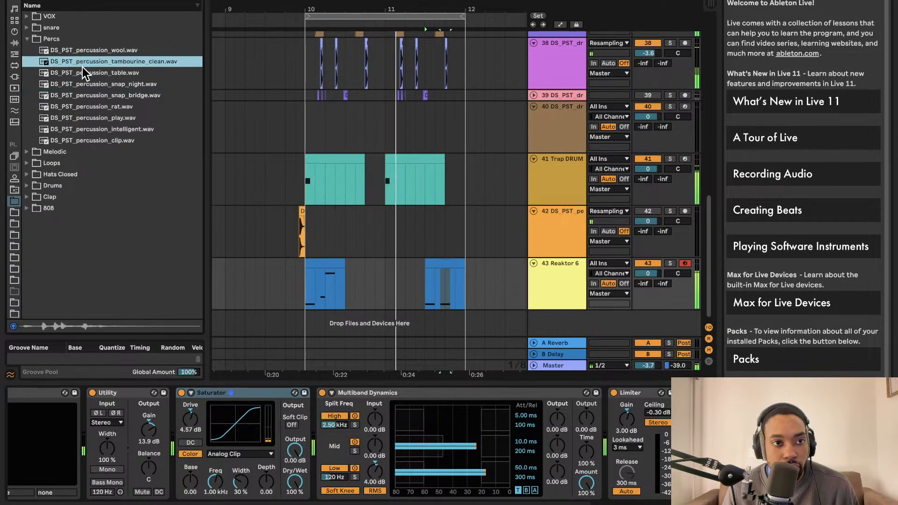
{"action": "left_click", "coordinate": [90, 54]}
{"action": "left_click", "coordinate": [89, 61]}
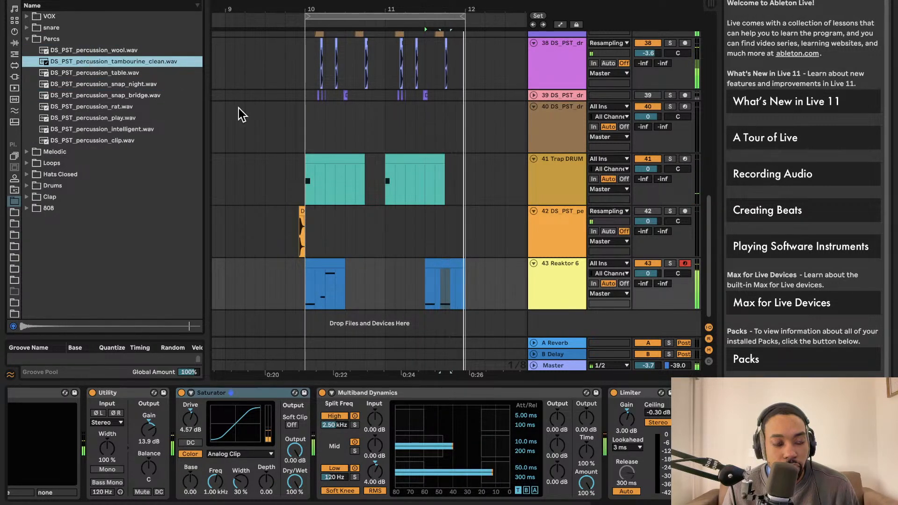
{"action": "left_click", "coordinate": [124, 51]}
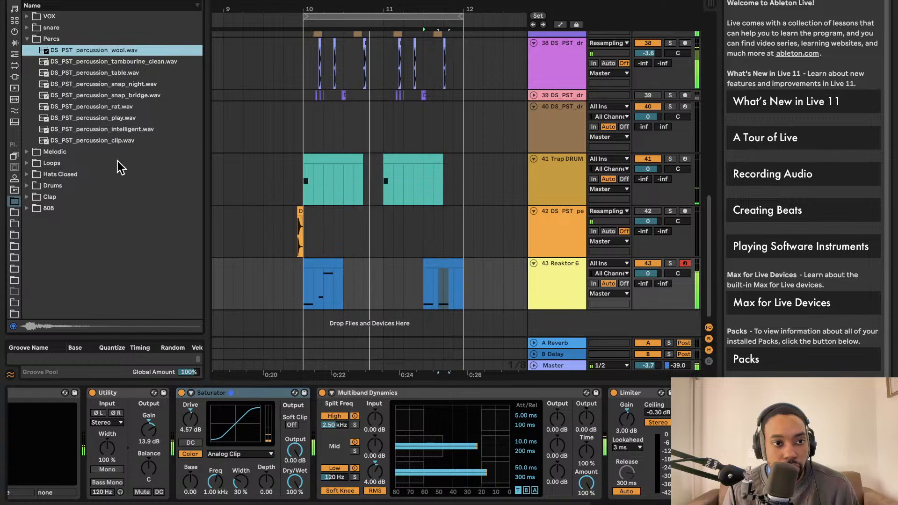
Preview the prism, lunar and glitter samples in the Hats Closed folder
{"action": "left_click", "coordinate": [47, 174]}
{"action": "left_click", "coordinate": [98, 96]}
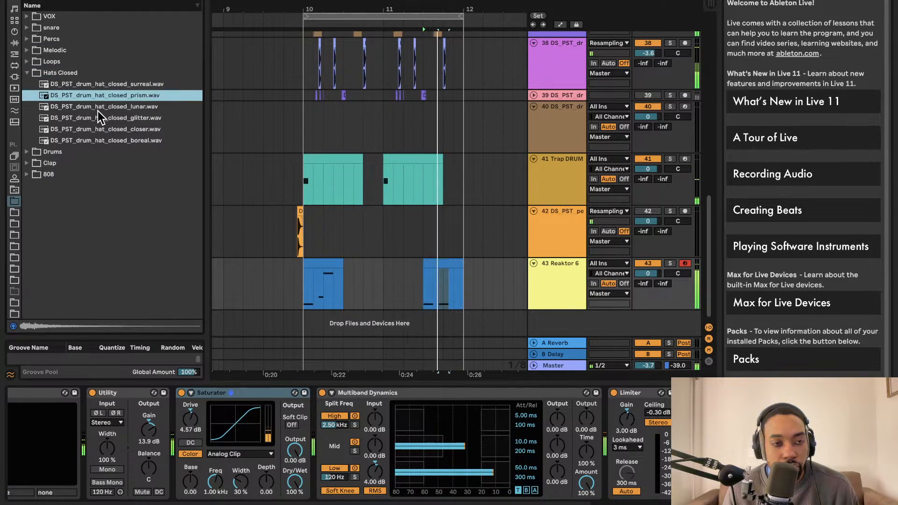
{"action": "left_click", "coordinate": [100, 106]}
{"action": "left_click", "coordinate": [100, 118]}
{"action": "key", "text": "Left"}
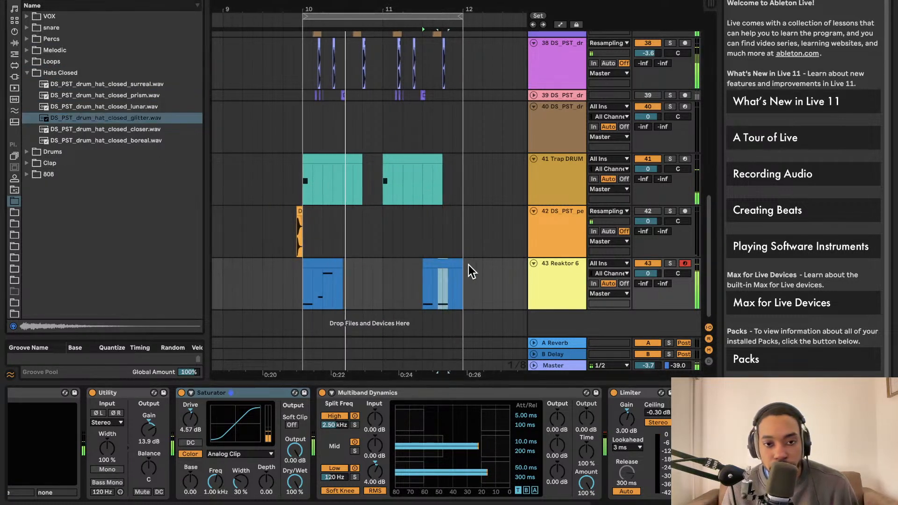
Search the browser for arp presets and narrow the results to Live's built-in instruments
{"action": "scroll", "coordinate": [469, 269], "scroll_direction": "right", "scroll_amount": 1}
{"action": "scroll", "coordinate": [17, 288], "scroll_direction": "down", "scroll_amount": 2}
{"action": "scroll", "coordinate": [16, 292], "scroll_direction": "down", "scroll_amount": 3}
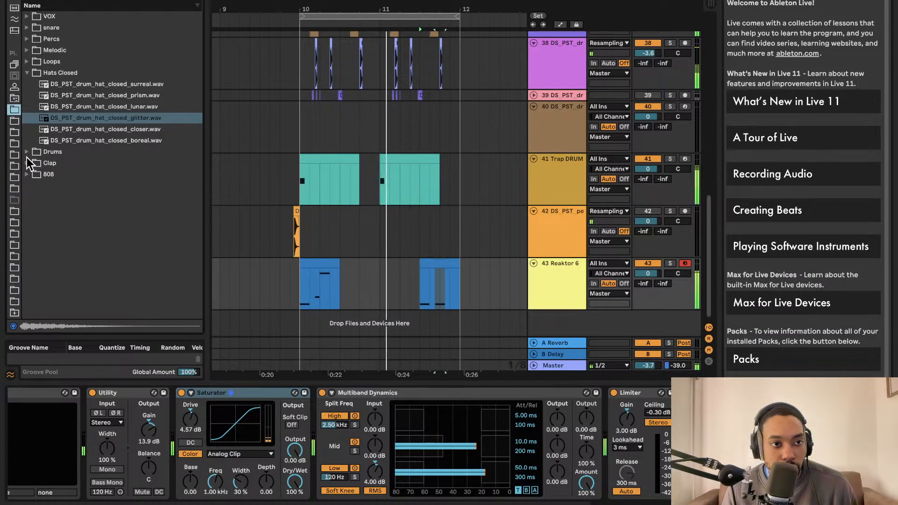
{"action": "scroll", "coordinate": [14, 56], "scroll_direction": "up", "scroll_amount": 5}
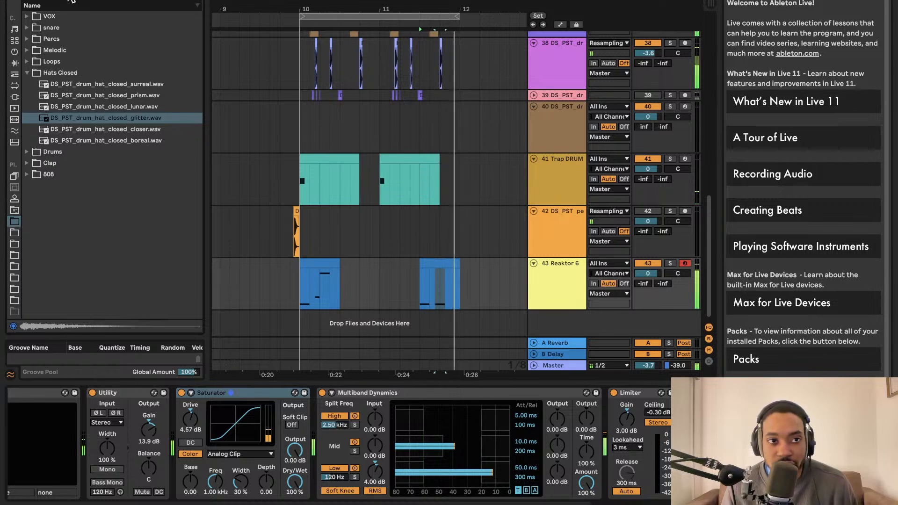
{"action": "left_click", "coordinate": [15, 63]}
{"action": "left_click", "coordinate": [17, 50]}
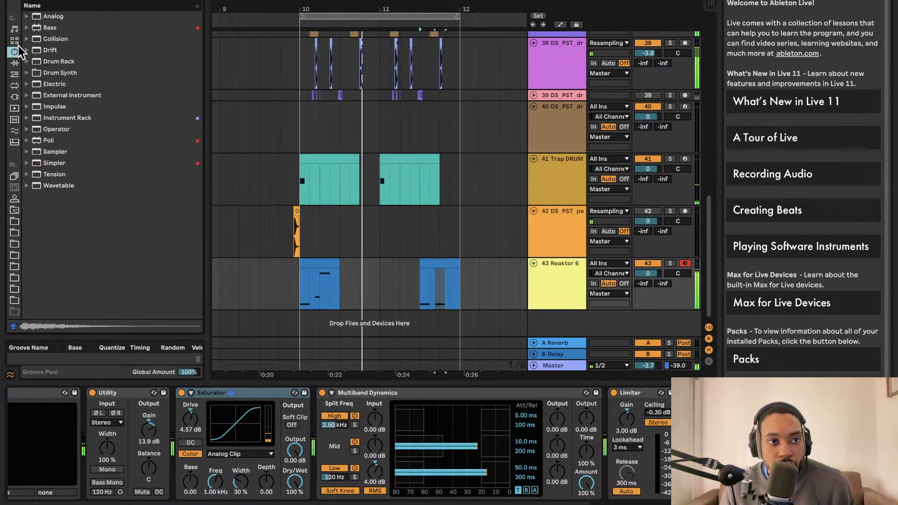
{"action": "left_click", "coordinate": [15, 41]}
{"action": "left_click", "coordinate": [60, 0]}
{"action": "type", "text": "perc"}
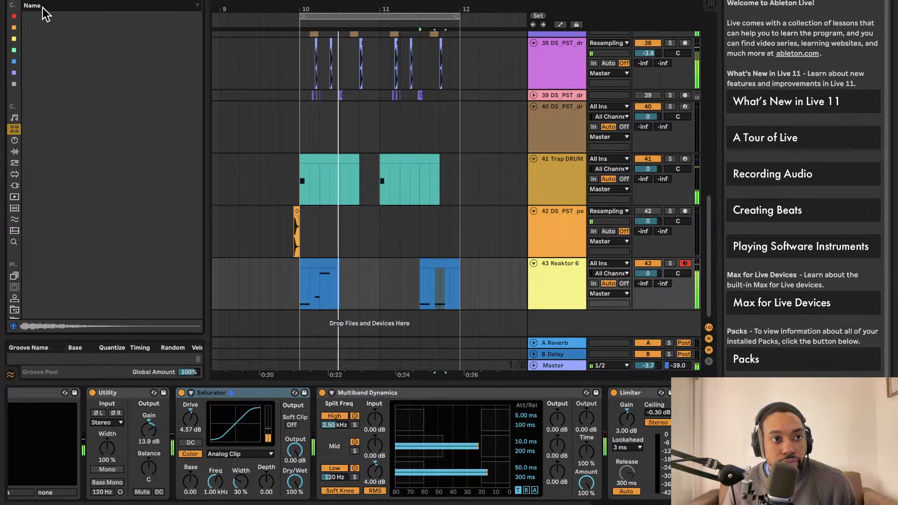
{"action": "left_click", "coordinate": [14, 140]}
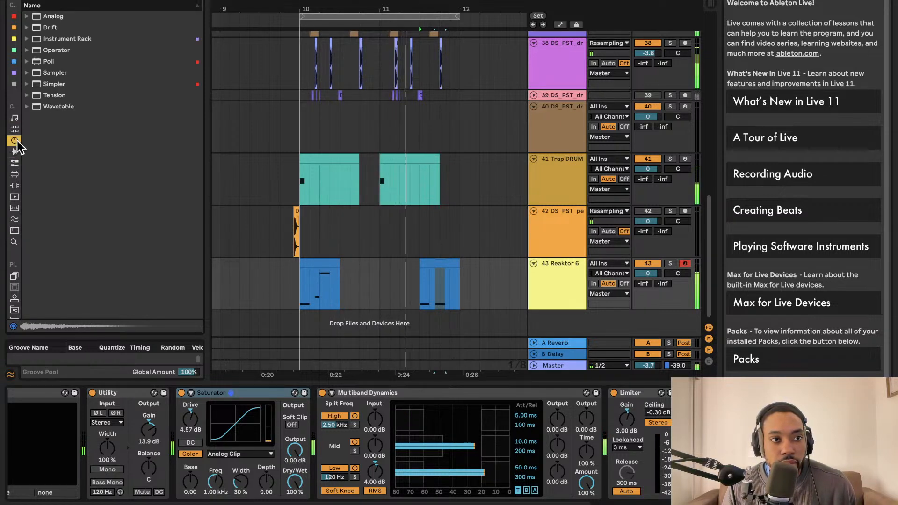
Preview Analog's Synth Rhythmic presets ARP Hatter and Sencha Arp, and load Uplift Strings Arp on a new track below Reaktor 6
{"action": "left_click", "coordinate": [27, 16]}
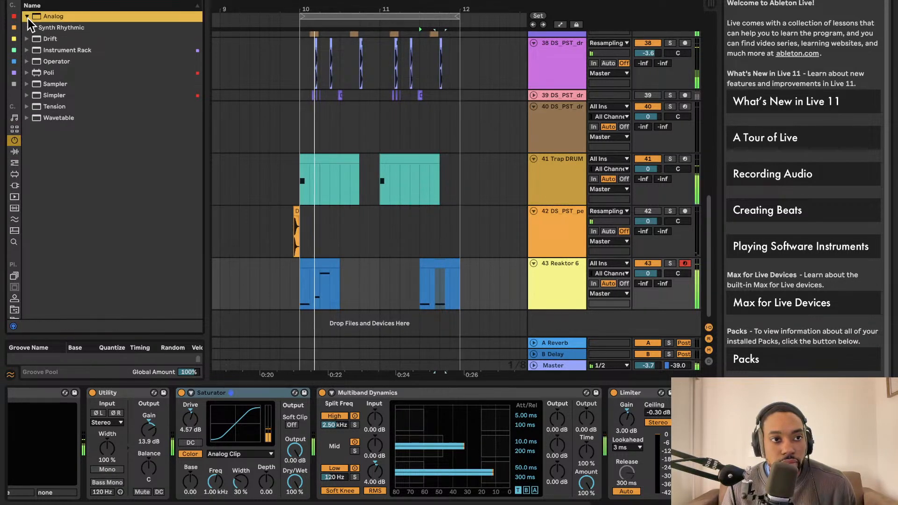
{"action": "left_click", "coordinate": [44, 28]}
{"action": "left_click", "coordinate": [65, 41]}
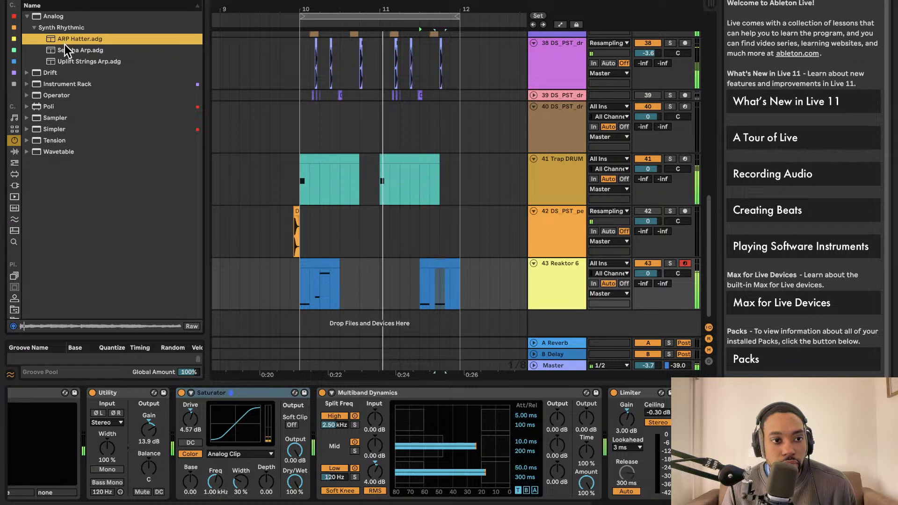
{"action": "left_click", "coordinate": [68, 50]}
{"action": "left_click_drag", "start_coordinate": [67, 61], "coordinate": [564, 327]}
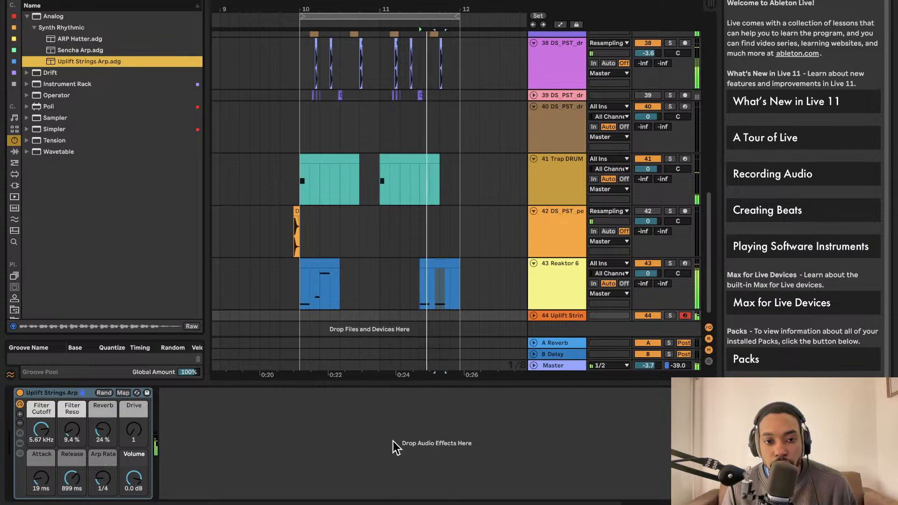
Insert an empty MIDI clip spanning bar 10 on the Uplift Strings Arp track
{"action": "scroll", "coordinate": [468, 345], "scroll_direction": "left", "scroll_amount": 1}
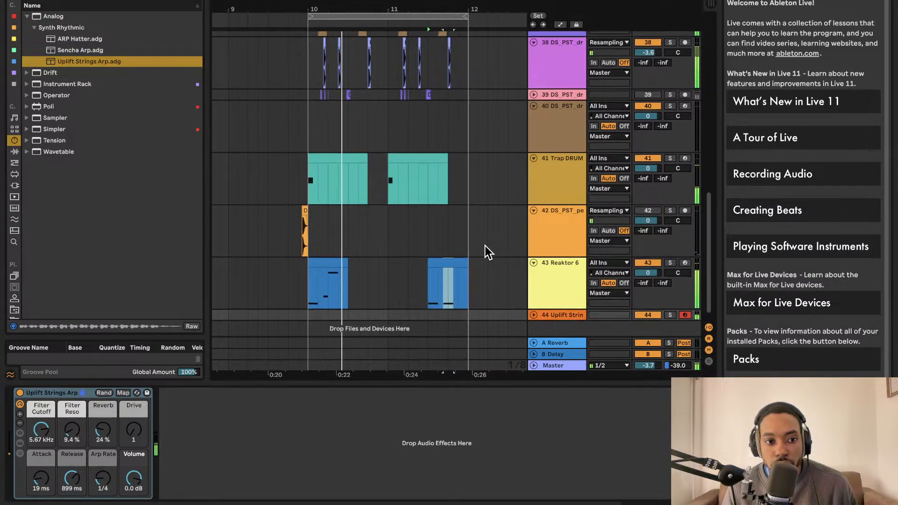
{"action": "scroll", "coordinate": [484, 246], "scroll_direction": "down", "scroll_amount": 1}
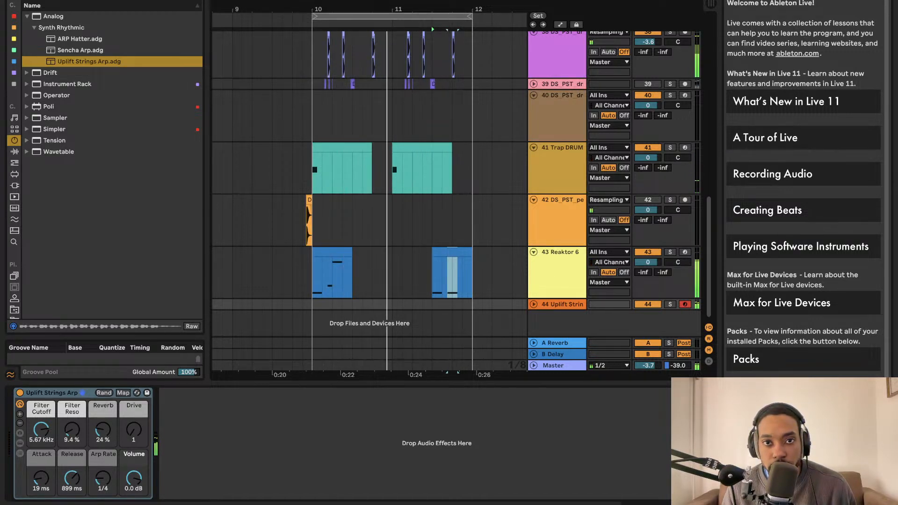
{"action": "left_click", "coordinate": [435, 1]}
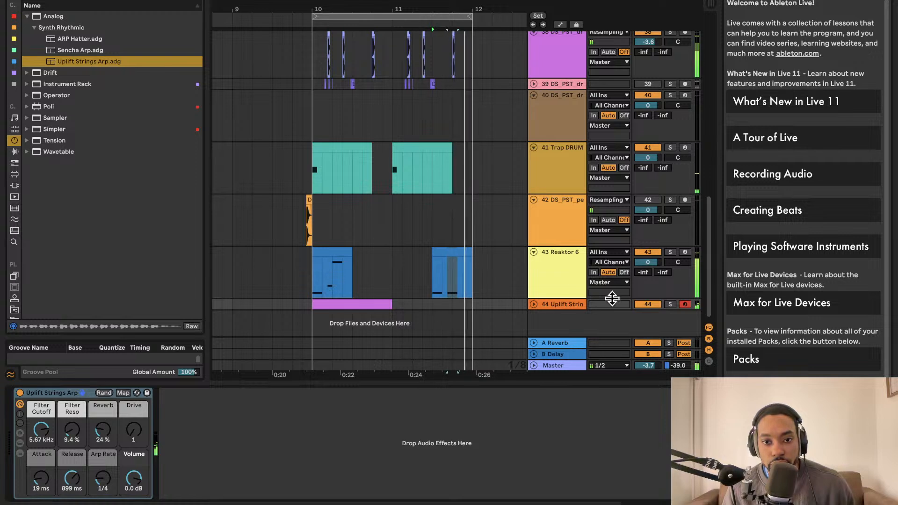
Unfold the Uplift Strings Arp track, extend the start of its clip earlier, and slide the clip back towards bar 10
{"action": "left_click", "coordinate": [533, 304]}
{"action": "left_click_drag", "start_coordinate": [308, 294], "coordinate": [182, 282]}
{"action": "left_click_drag", "start_coordinate": [321, 301], "coordinate": [414, 301]}
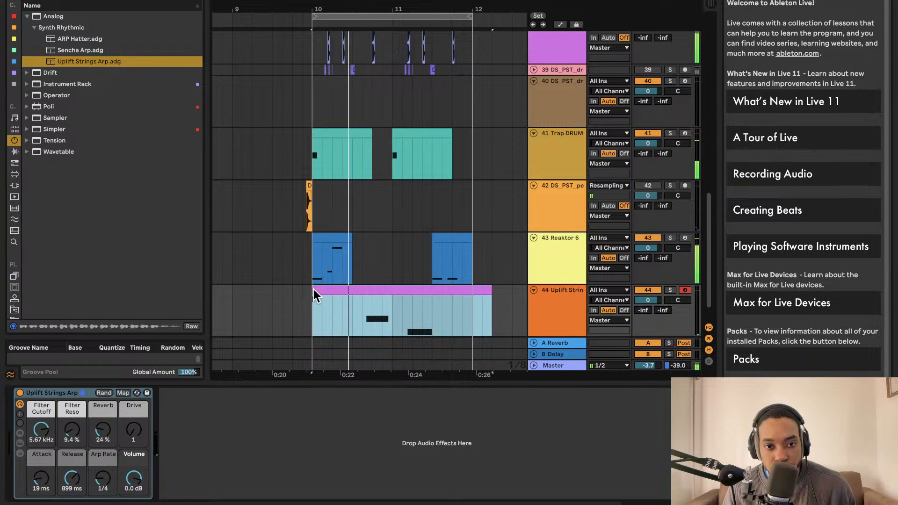
{"action": "left_click_drag", "start_coordinate": [313, 289], "coordinate": [213, 290]}
{"action": "left_click_drag", "start_coordinate": [301, 289], "coordinate": [413, 297]}
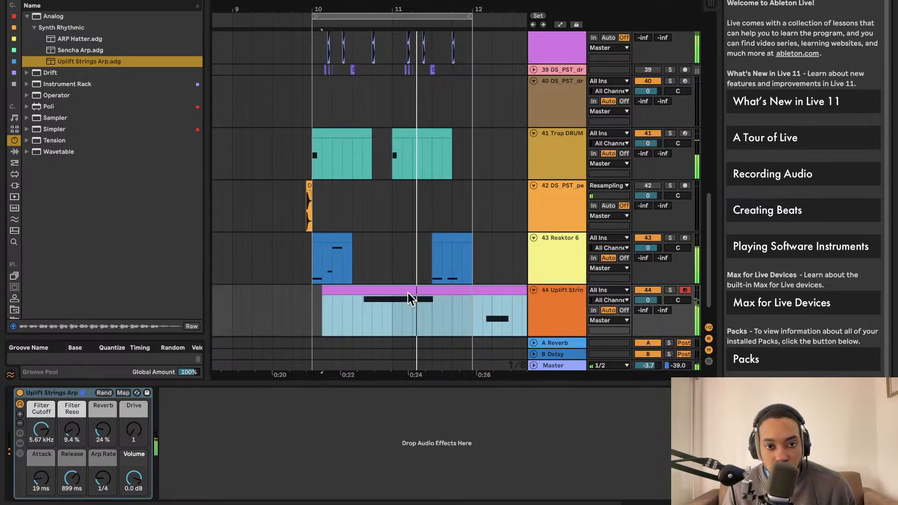
Extend the Uplift Strings Arp clip's start again and shift and trim the clip so it begins exactly at bar 10
{"action": "left_click_drag", "start_coordinate": [323, 291], "coordinate": [212, 291]}
{"action": "left_click", "coordinate": [322, 302]}
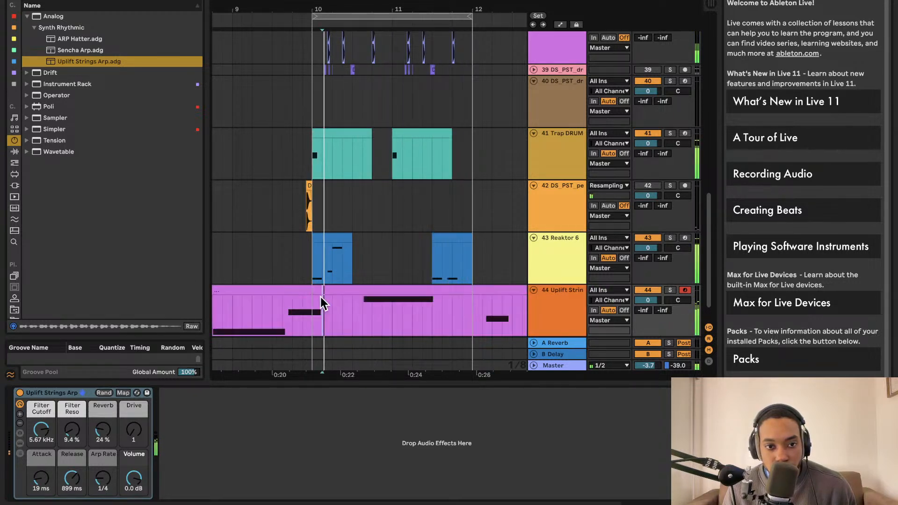
{"action": "left_click_drag", "start_coordinate": [330, 298], "coordinate": [447, 298]}
{"action": "scroll", "coordinate": [423, 277], "scroll_direction": "right", "scroll_amount": 5}
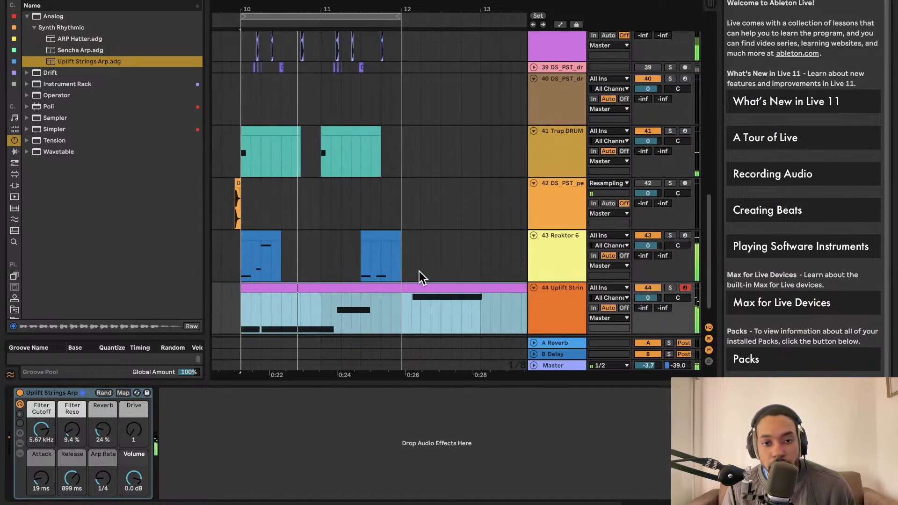
{"action": "scroll", "coordinate": [299, 278], "scroll_direction": "left", "scroll_amount": 5}
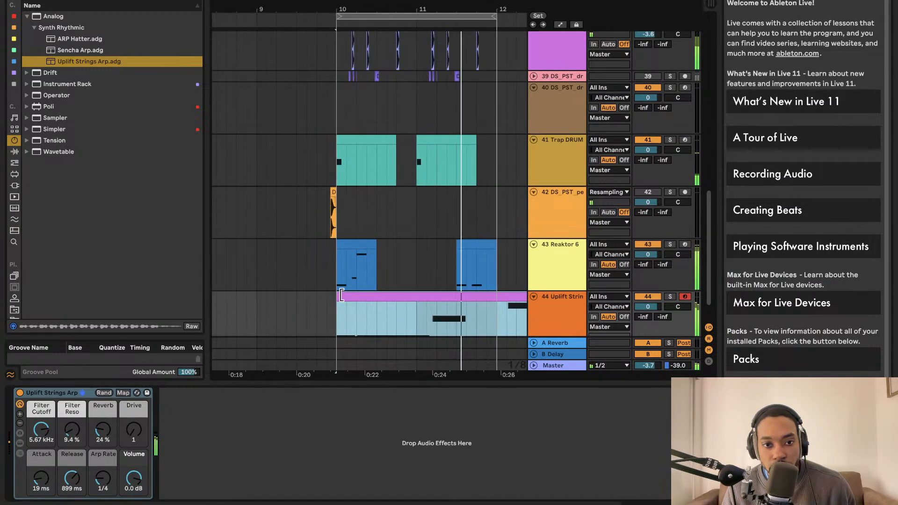
{"action": "left_click_drag", "start_coordinate": [338, 304], "coordinate": [374, 290]}
{"action": "scroll", "coordinate": [380, 297], "scroll_direction": "right", "scroll_amount": 1}
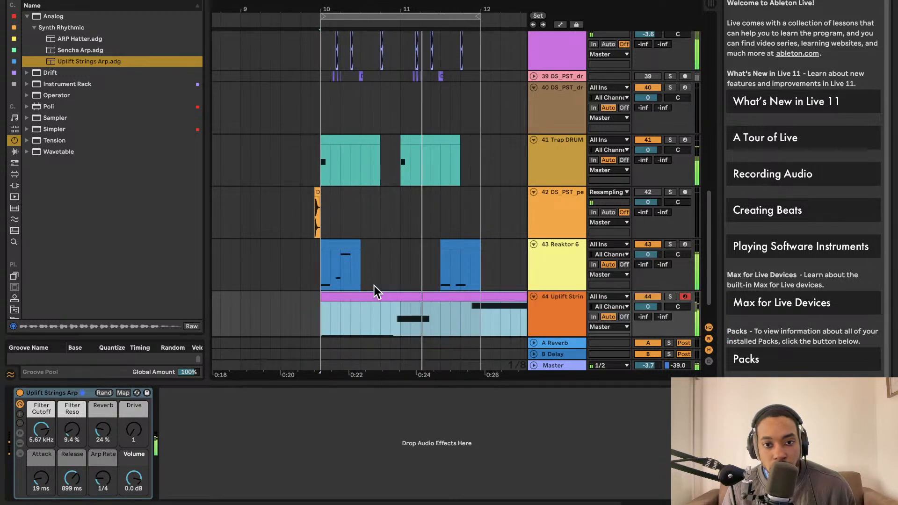
{"action": "scroll", "coordinate": [377, 290], "scroll_direction": "right", "scroll_amount": 8}
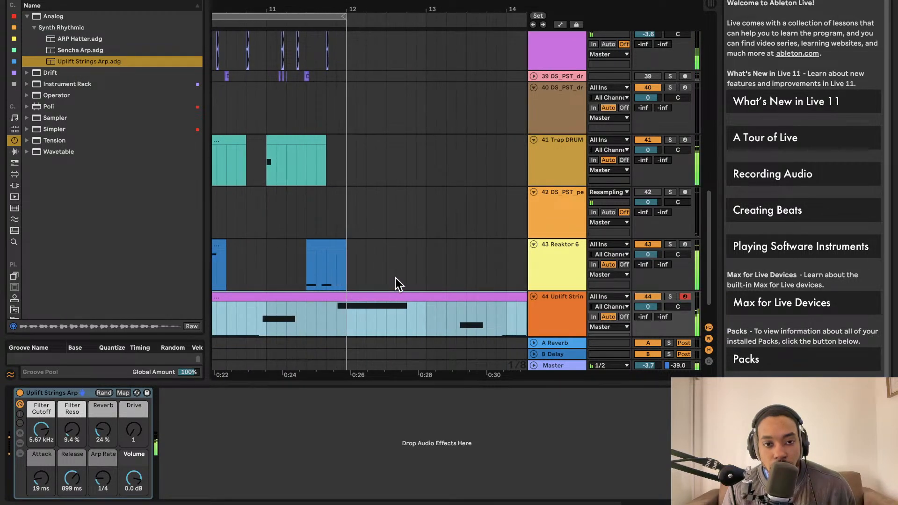
{"action": "scroll", "coordinate": [384, 282], "scroll_direction": "right", "scroll_amount": 4}
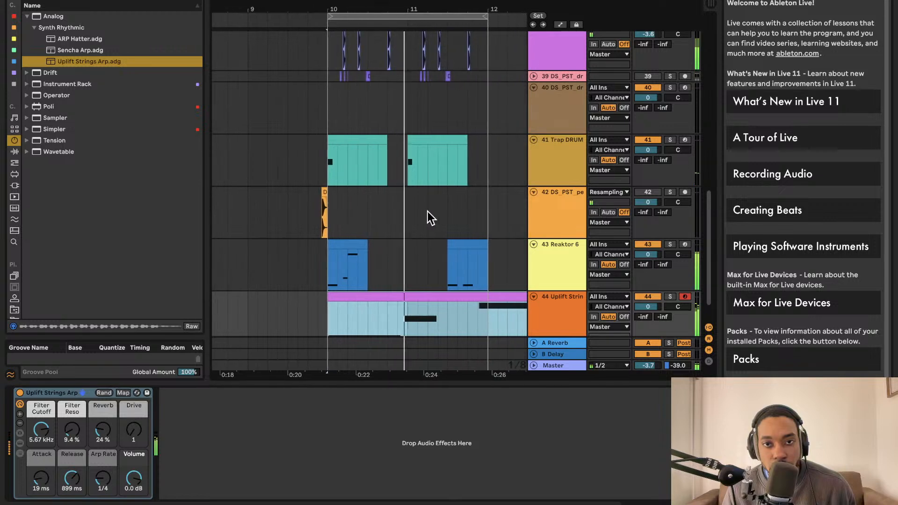
Check the available audio output devices in the audio preferences, keeping the Scarlett 2i2 USB
{"action": "key", "text": "space"}
{"action": "key", "text": "super+comma"}
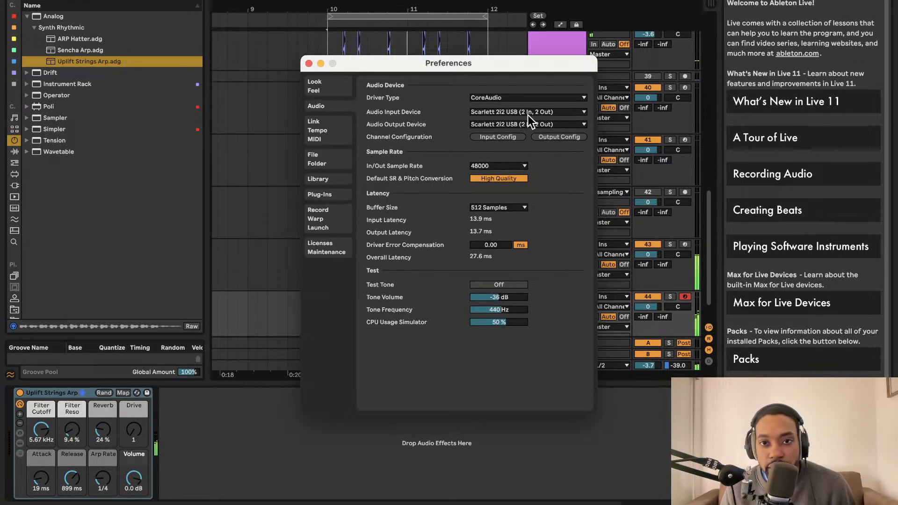
{"action": "left_click", "coordinate": [528, 124]}
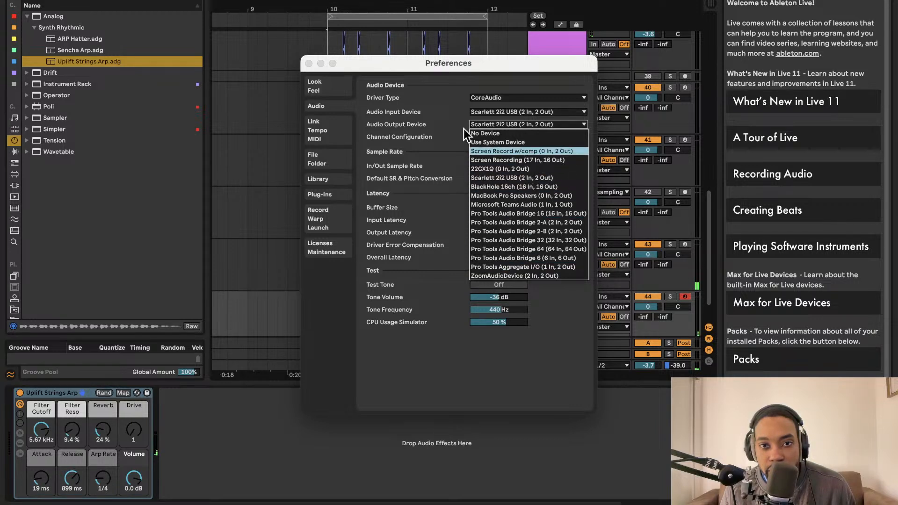
{"action": "left_click", "coordinate": [319, 74]}
{"action": "left_click", "coordinate": [310, 63]}
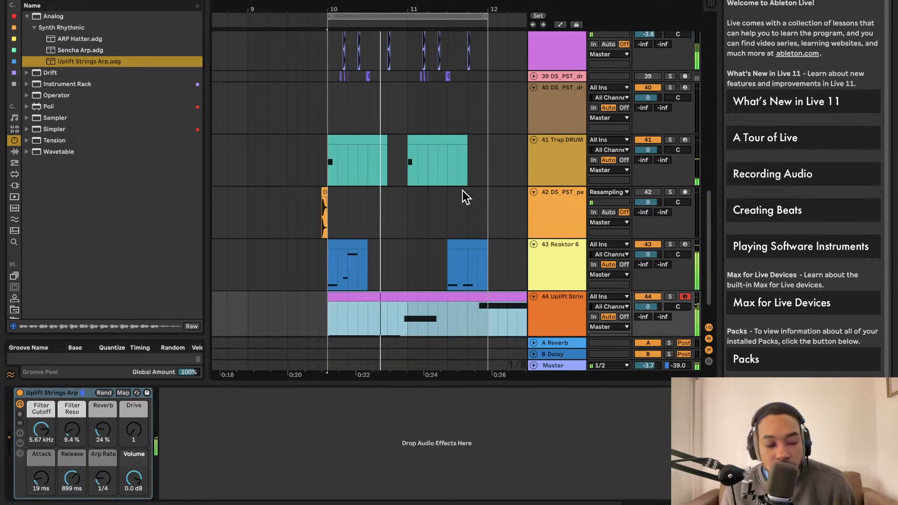
Split the Uplift Strings Arp clip at bar 12
{"action": "scroll", "coordinate": [465, 186], "scroll_direction": "right", "scroll_amount": 3}
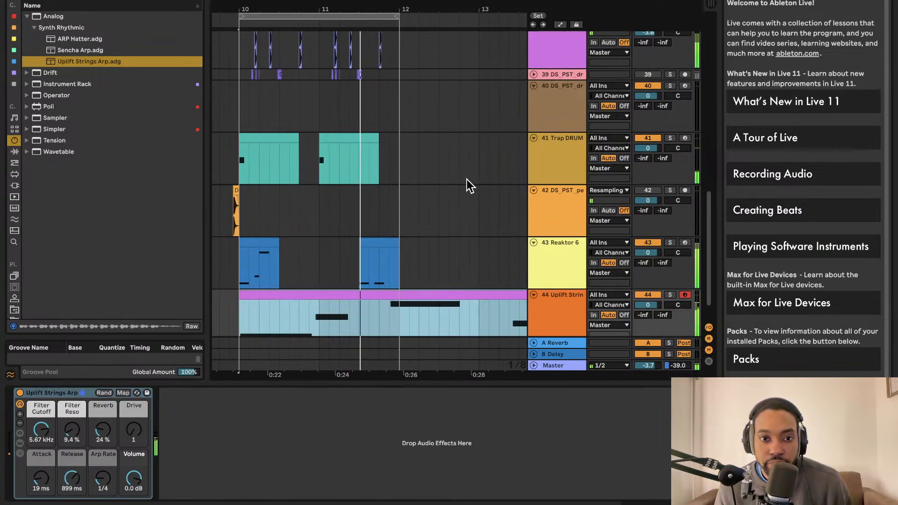
{"action": "scroll", "coordinate": [489, 283], "scroll_direction": "right", "scroll_amount": 4}
{"action": "left_click", "coordinate": [260, 318]}
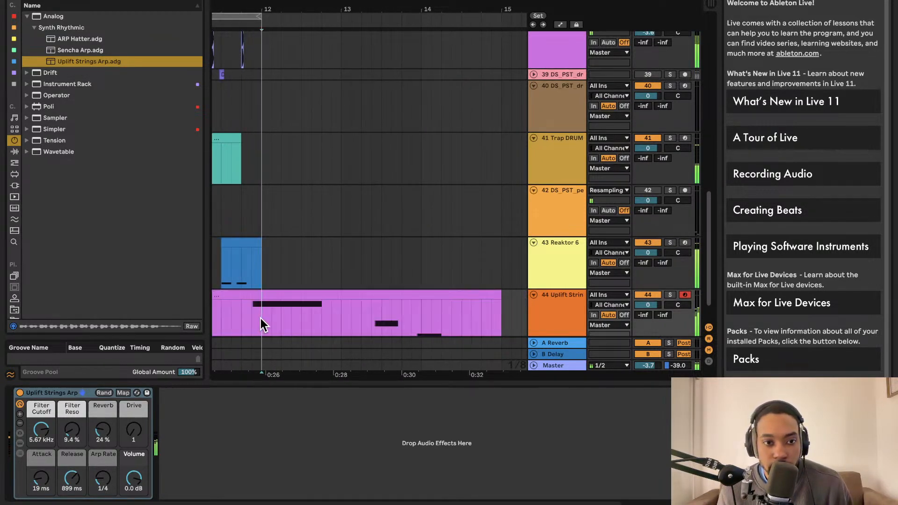
{"action": "key", "text": "super+e"}
{"action": "left_click", "coordinate": [299, 293]}
{"action": "scroll", "coordinate": [340, 282], "scroll_direction": "left", "scroll_amount": 2}
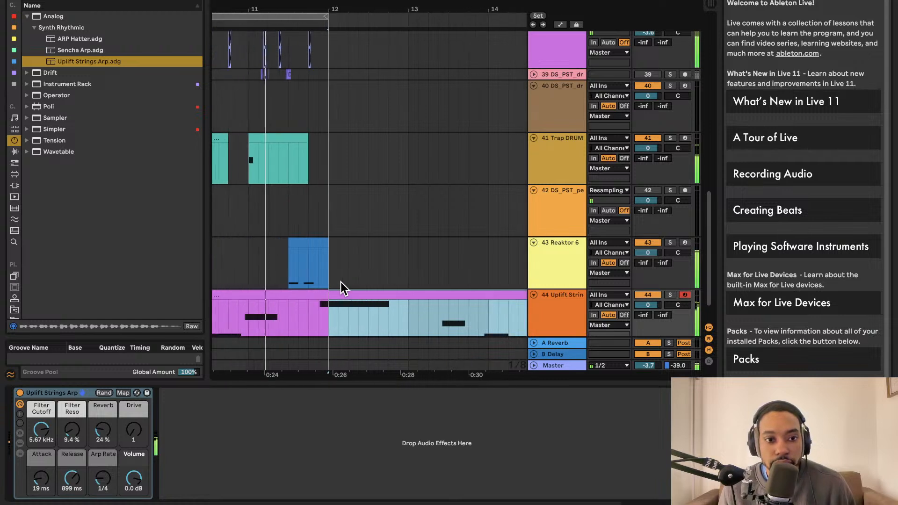
{"action": "scroll", "coordinate": [411, 215], "scroll_direction": "left", "scroll_amount": 5}
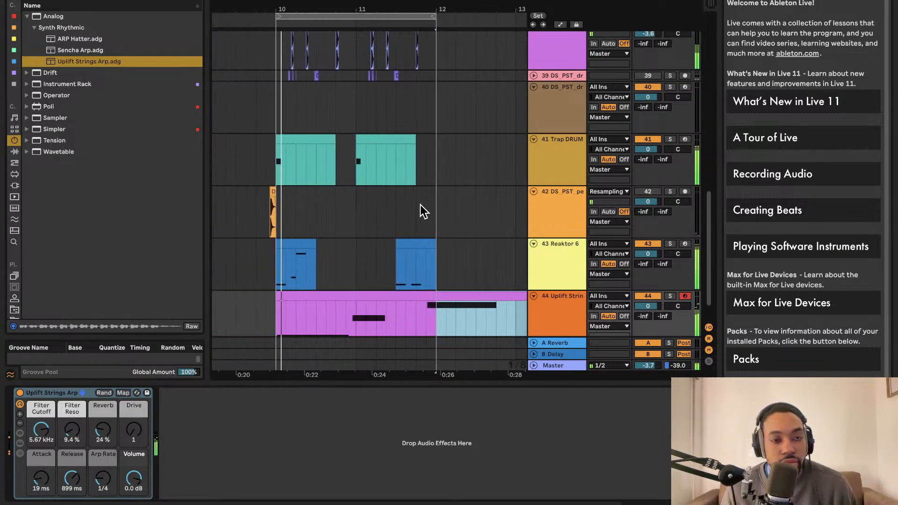
{"action": "scroll", "coordinate": [414, 207], "scroll_direction": "right", "scroll_amount": 3}
{"action": "scroll", "coordinate": [414, 207], "scroll_direction": "up", "scroll_amount": 1}
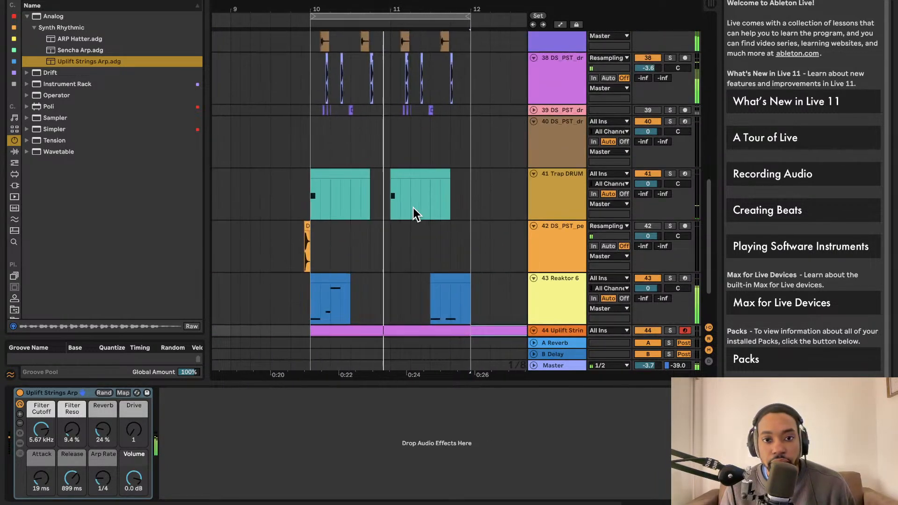
{"action": "scroll", "coordinate": [426, 207], "scroll_direction": "down", "scroll_amount": 3}
{"action": "scroll", "coordinate": [427, 207], "scroll_direction": "right", "scroll_amount": 1}
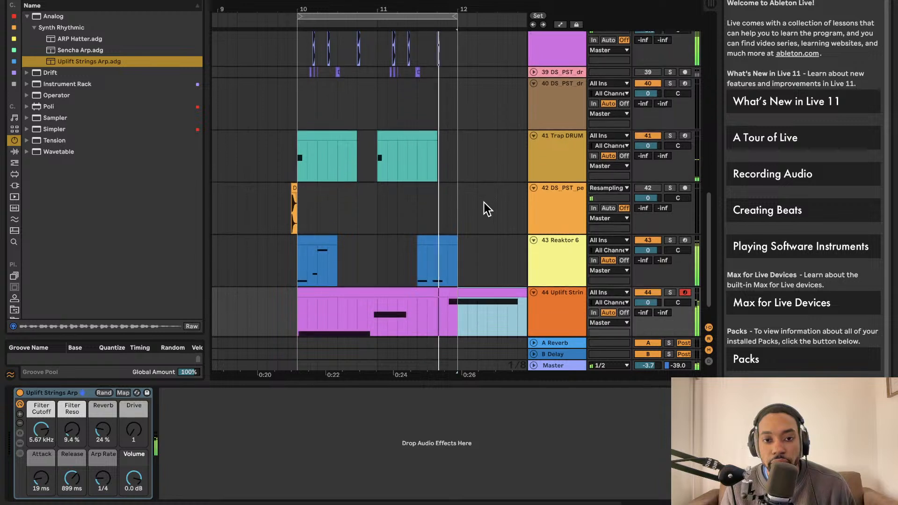
Narrow the instrument search with "eggia" and load Wavetable's Arpeggiate Me preset on a new track below Uplift Strings Arp
{"action": "left_click", "coordinate": [441, 312]}
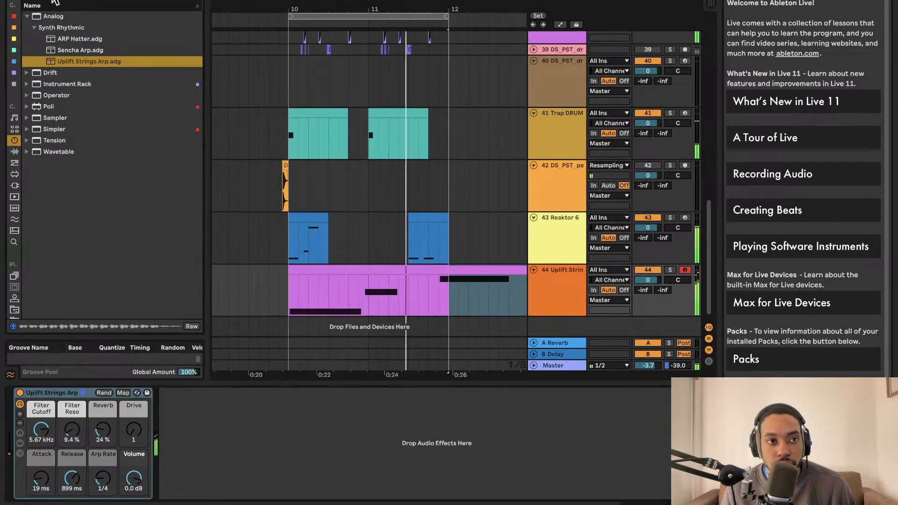
{"action": "type", "text": "eggia"}
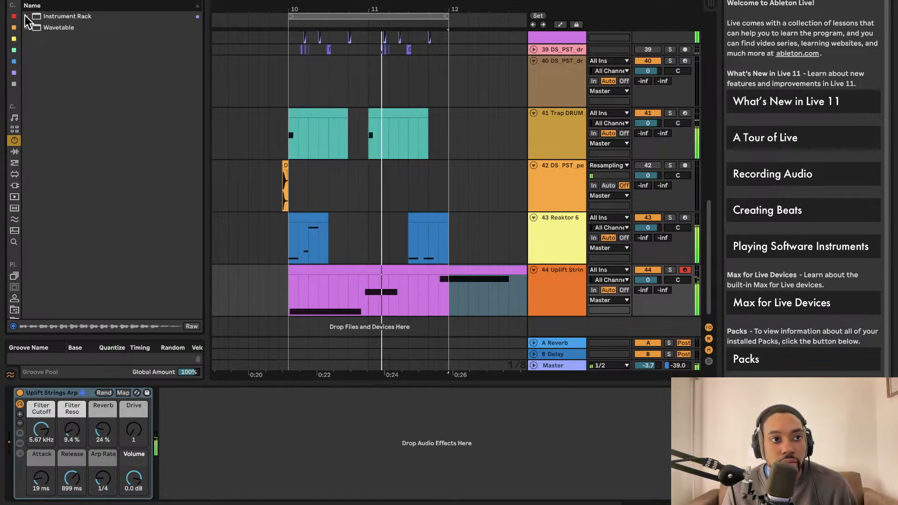
{"action": "left_click", "coordinate": [25, 16]}
{"action": "left_click", "coordinate": [30, 62]}
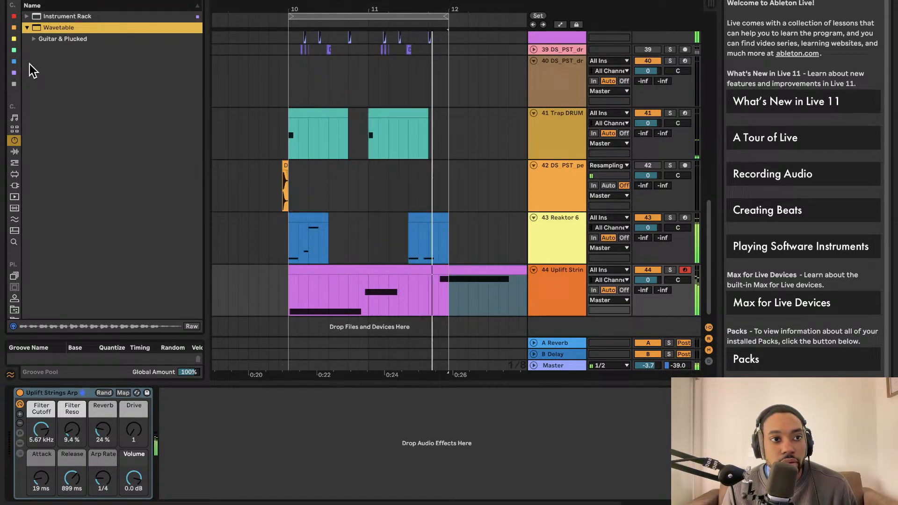
{"action": "left_click", "coordinate": [33, 40]}
{"action": "left_click_drag", "start_coordinate": [60, 50], "coordinate": [555, 324]}
{"action": "scroll", "coordinate": [465, 299], "scroll_direction": "down", "scroll_amount": 2}
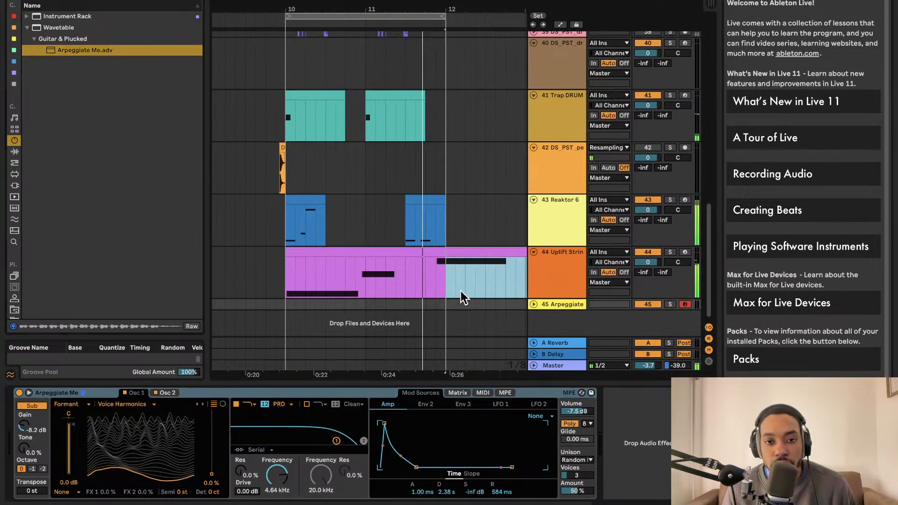
Copy the Uplift Strings Arp clip spanning bars 10 and 11 to bar 10 of the Arpeggiate Me track and unfold that track
{"action": "left_click", "coordinate": [444, 265]}
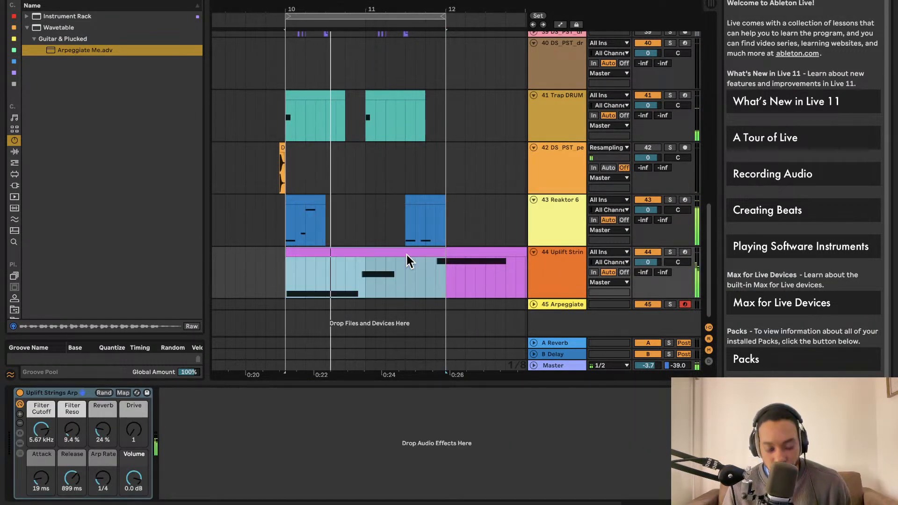
{"action": "key", "text": "ctrl+c"}
{"action": "left_click", "coordinate": [285, 304]}
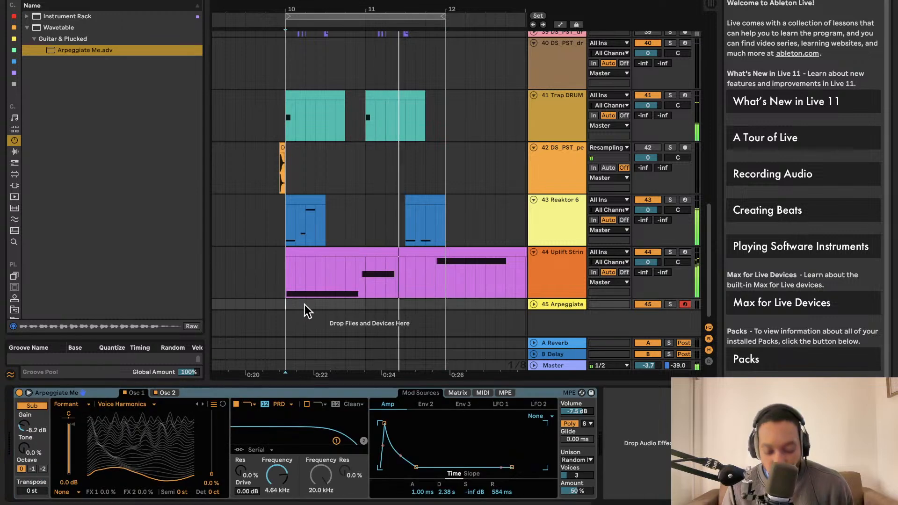
{"action": "key", "text": "ctrl+v"}
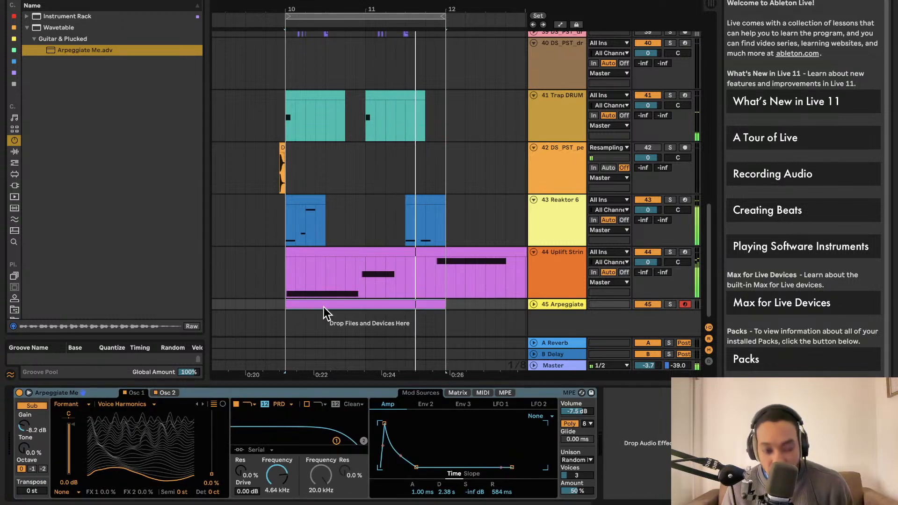
{"action": "left_click", "coordinate": [533, 304]}
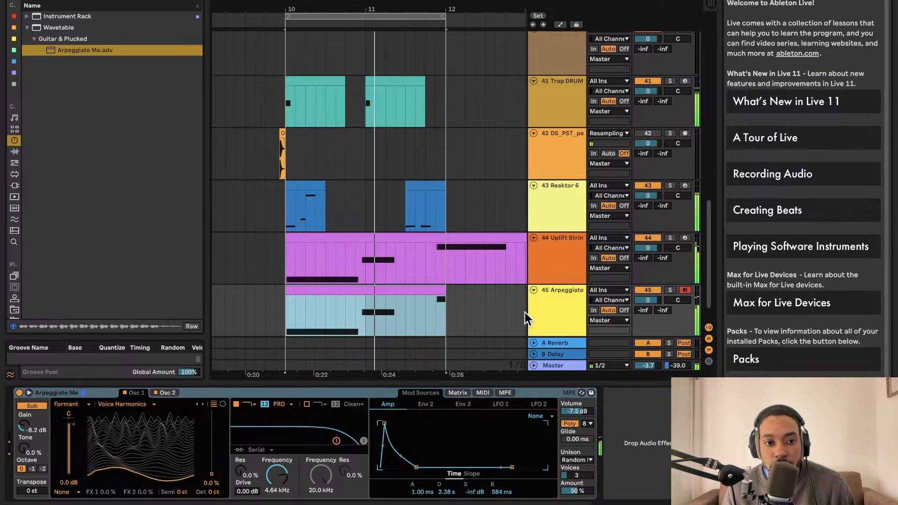
In an enlarged note editor, shorten the copied clip's first C1 note to one beat and repeat it on all four beats
{"action": "left_click", "coordinate": [364, 290]}
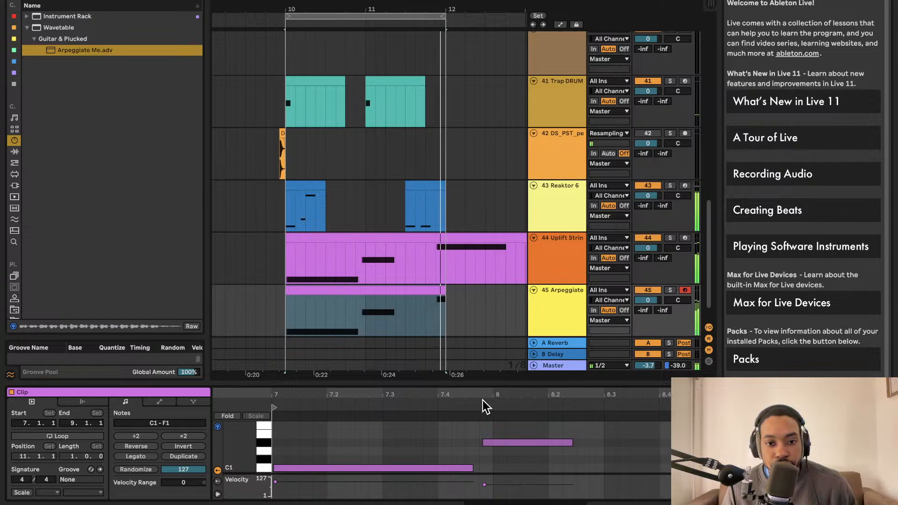
{"action": "left_click_drag", "start_coordinate": [498, 384], "coordinate": [498, 228]}
{"action": "left_click_drag", "start_coordinate": [415, 312], "coordinate": [240, 312]}
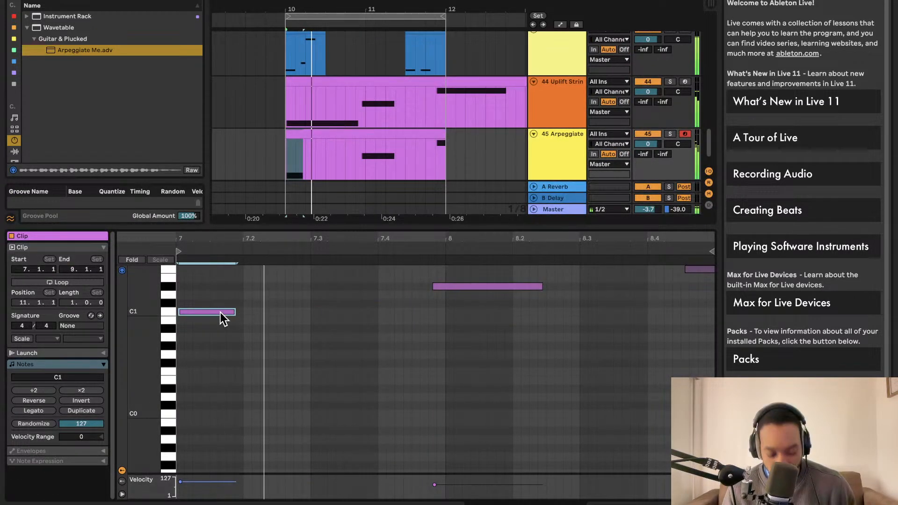
{"action": "left_click_drag", "start_coordinate": [233, 312], "coordinate": [242, 311]}
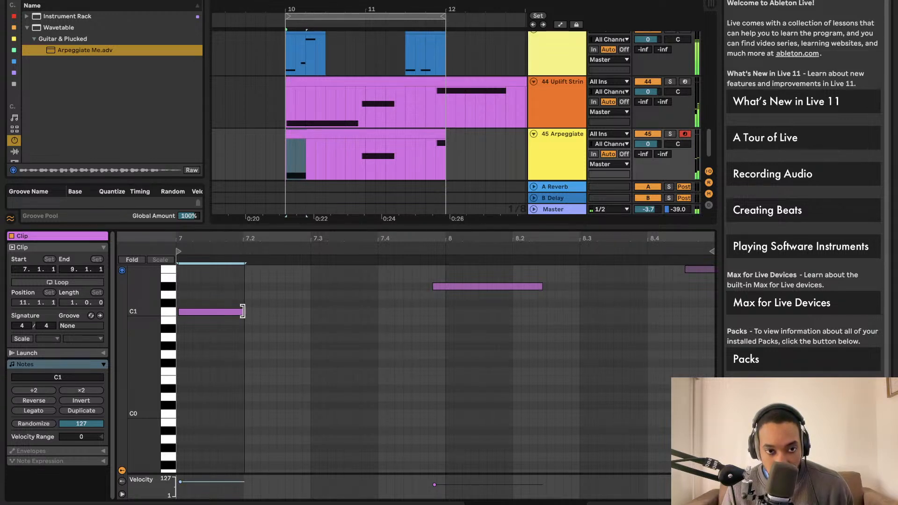
{"action": "key", "text": "ctrl+d"}
{"action": "key", "text": "ctrl+d"}
{"action": "key", "text": "ctrl+d"}
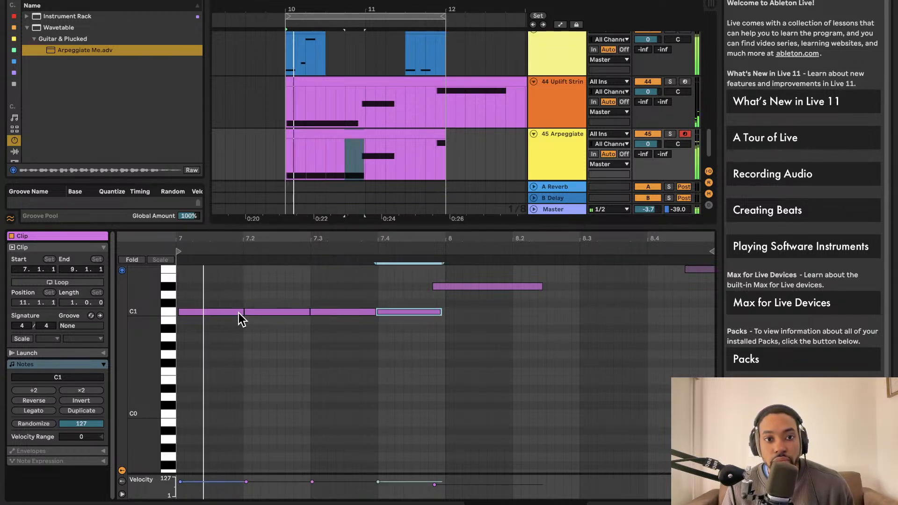
Replace the D#1 note with a one-beat D#1 at the start of the clip's second bar, and extend the clip slightly past bar 12
{"action": "left_click", "coordinate": [458, 287]}
{"action": "key", "text": "Delete"}
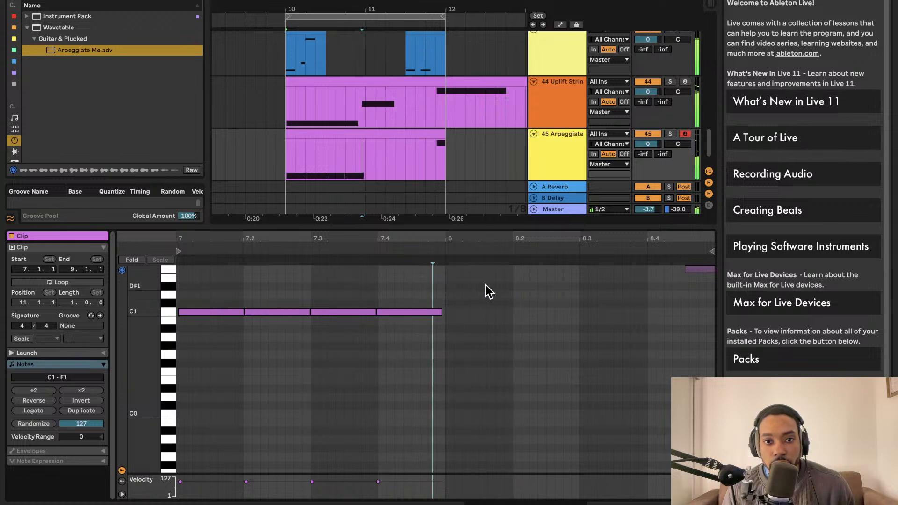
{"action": "double_click", "coordinate": [450, 287]}
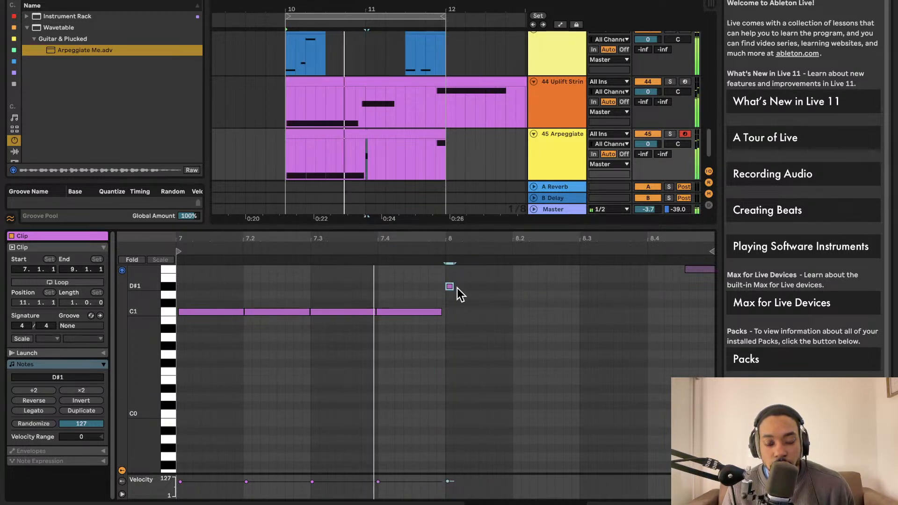
{"action": "left_click_drag", "start_coordinate": [452, 286], "coordinate": [512, 287]}
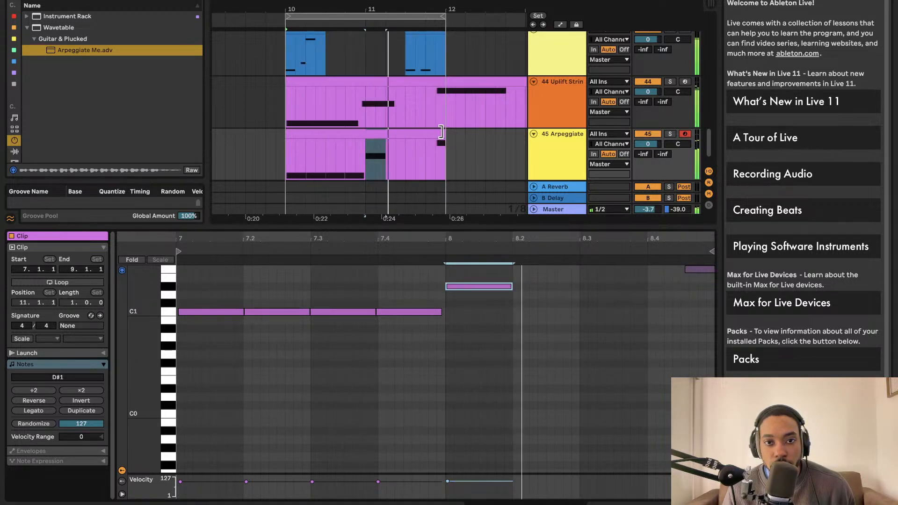
{"action": "left_click_drag", "start_coordinate": [441, 131], "coordinate": [462, 140]}
Show Arpeggiate Me's second oscillator and lower the first filter's frequency to 1.54 kHz
{"action": "left_click", "coordinate": [552, 152]}
{"action": "double_click", "coordinate": [551, 147]}
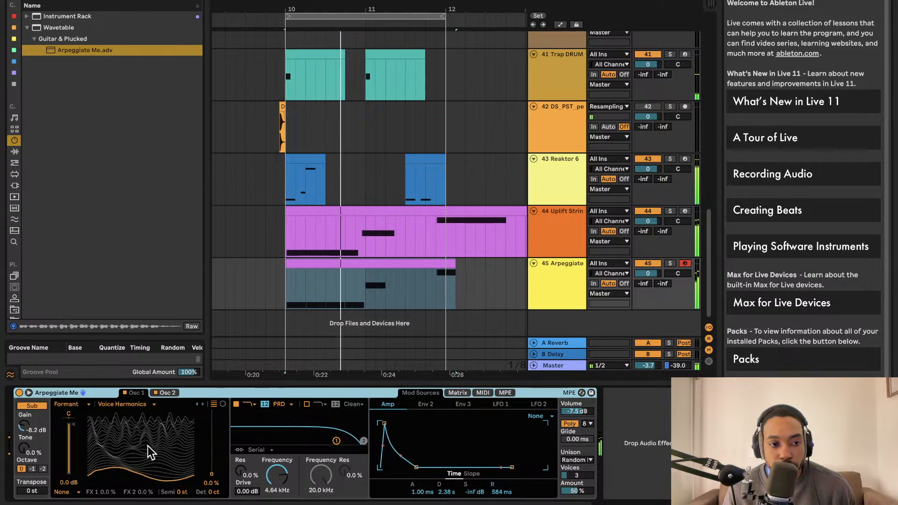
{"action": "left_click", "coordinate": [177, 393]}
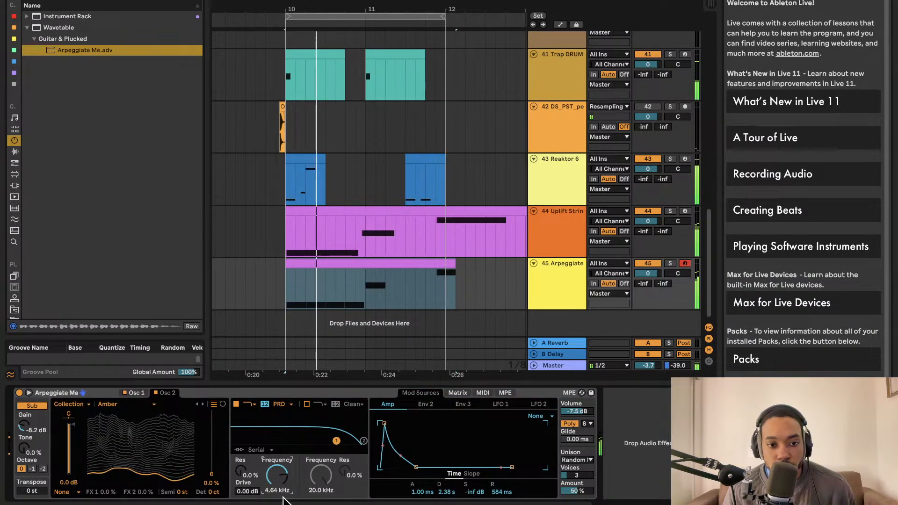
{"action": "mouse_move", "coordinate": [290, 478]}
{"action": "left_mouse_down"}
{"action": "mouse_move", "coordinate": [289, 500]}
{"action": "mouse_move", "coordinate": [290, 487]}
{"action": "left_mouse_up"}
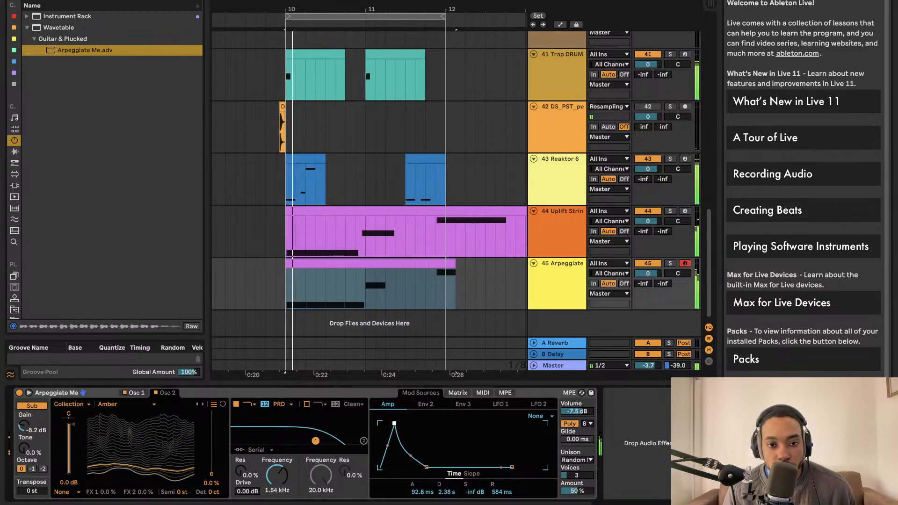
Shorten Arpeggiate Me's amp envelope attack to 29.3 ms and display its second envelope
{"action": "left_click_drag", "start_coordinate": [384, 423], "coordinate": [390, 423]}
{"action": "left_click_drag", "start_coordinate": [406, 466], "coordinate": [385, 452]}
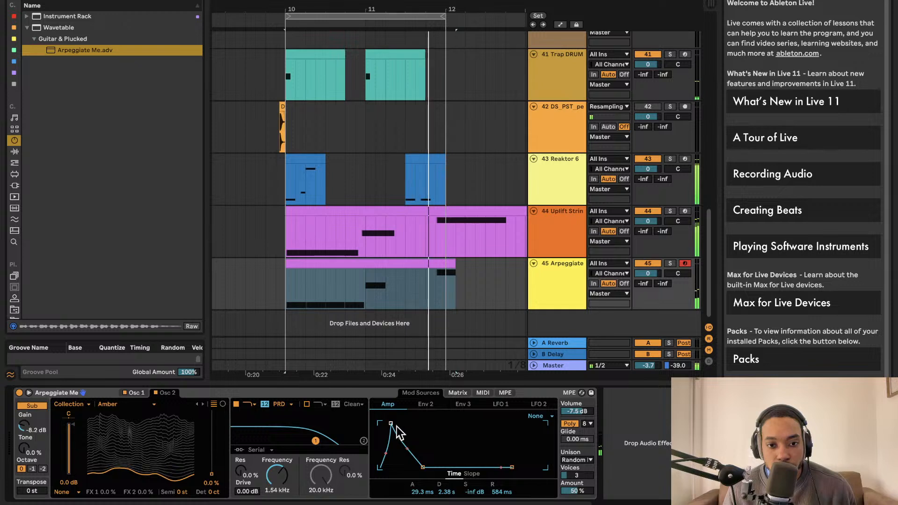
{"action": "left_click", "coordinate": [425, 404]}
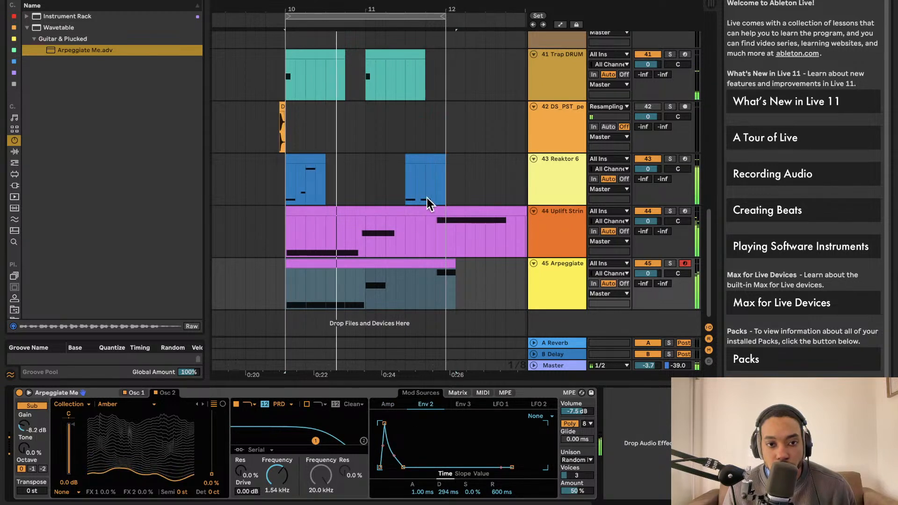
On the Uplift Strings Arp track, lower the filter cutoff to 308 Hz and the rack volume to -10.062 dB
{"action": "left_click", "coordinate": [534, 220]}
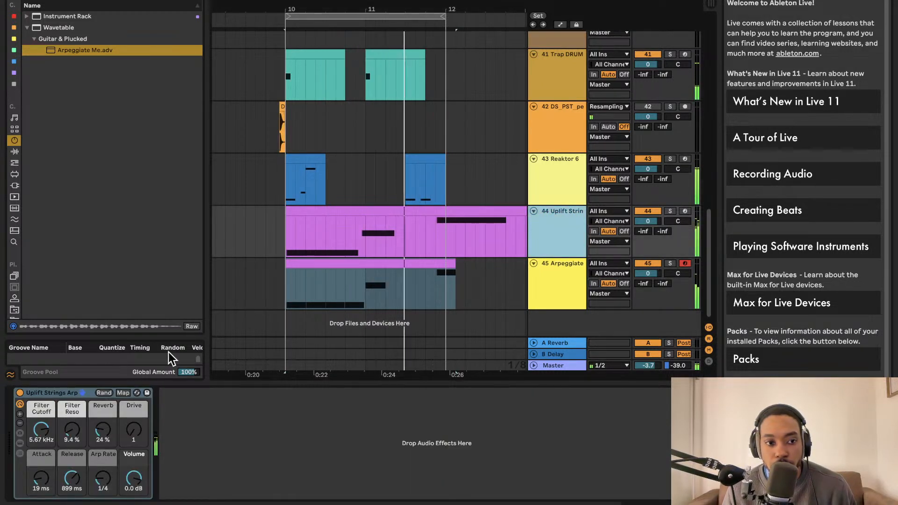
{"action": "left_click_drag", "start_coordinate": [42, 429], "coordinate": [68, 437]}
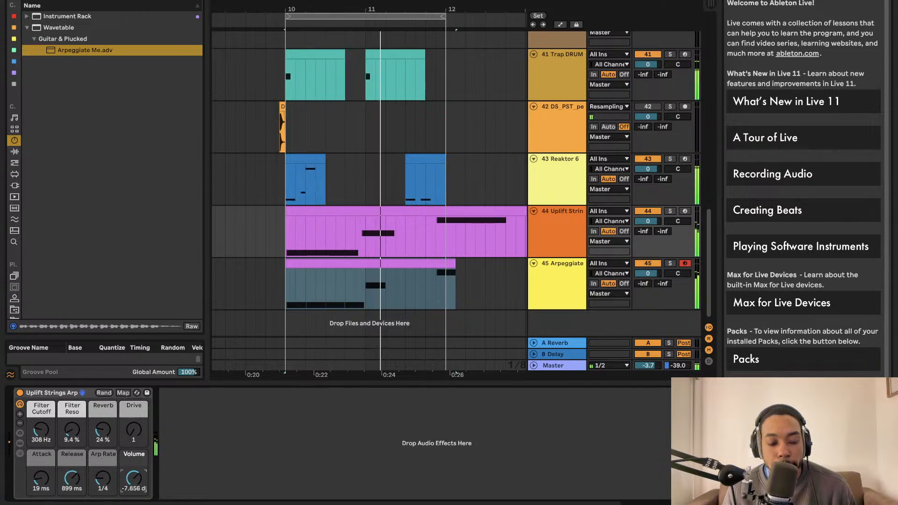
{"action": "left_click_drag", "start_coordinate": [133, 477], "coordinate": [134, 489]}
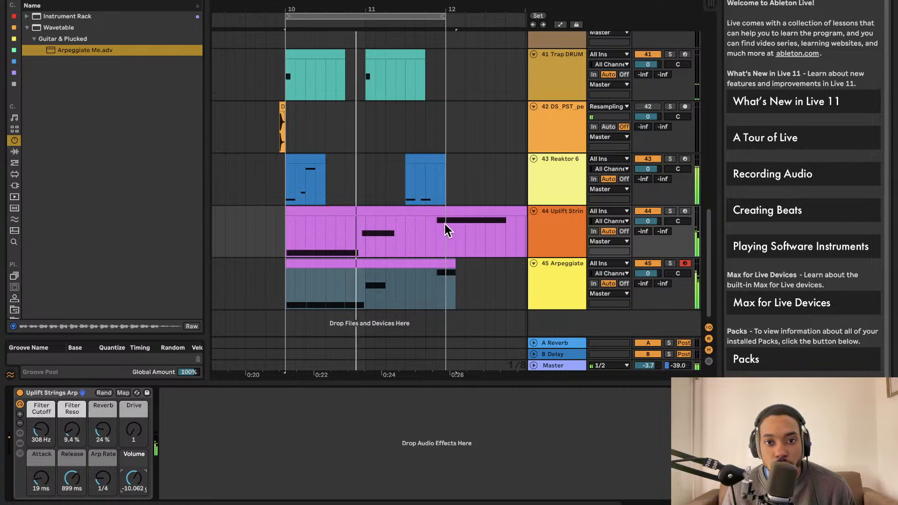
In the Arpeggiate Me clip, repeat the one-beat D#1 note on all four beats of the second bar
{"action": "double_click", "coordinate": [402, 266]}
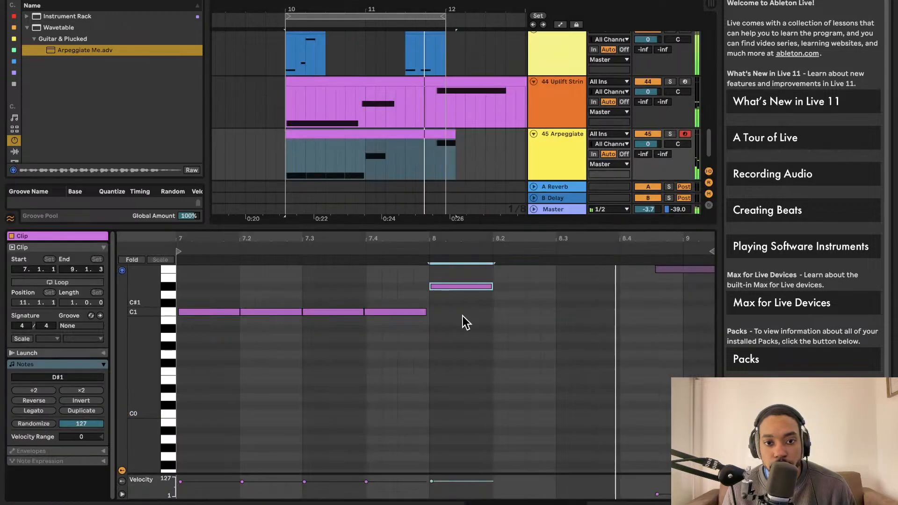
{"action": "double_click", "coordinate": [516, 286]}
{"action": "left_click_drag", "start_coordinate": [512, 286], "coordinate": [496, 288]}
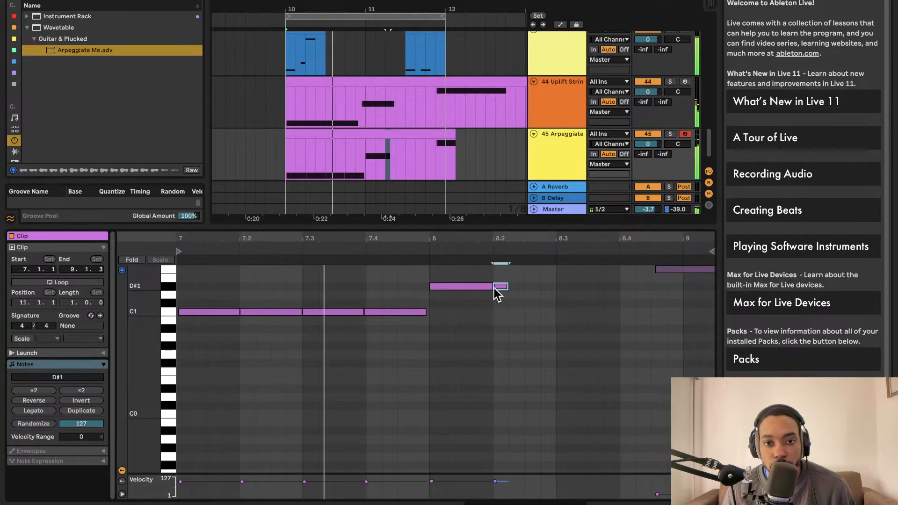
{"action": "double_click", "coordinate": [487, 288]}
{"action": "double_click", "coordinate": [474, 286]}
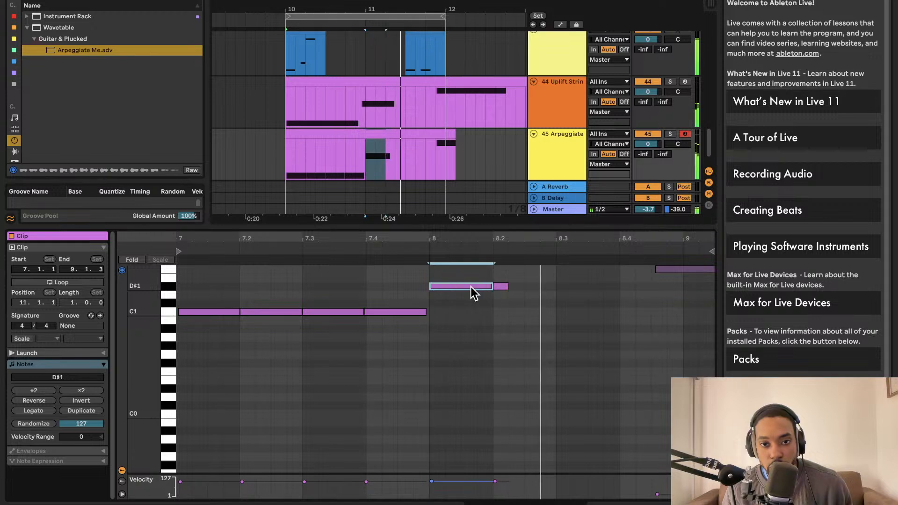
{"action": "key", "text": "ctrl+d"}
{"action": "key", "text": "ctrl+d"}
{"action": "key", "text": "ctrl+d"}
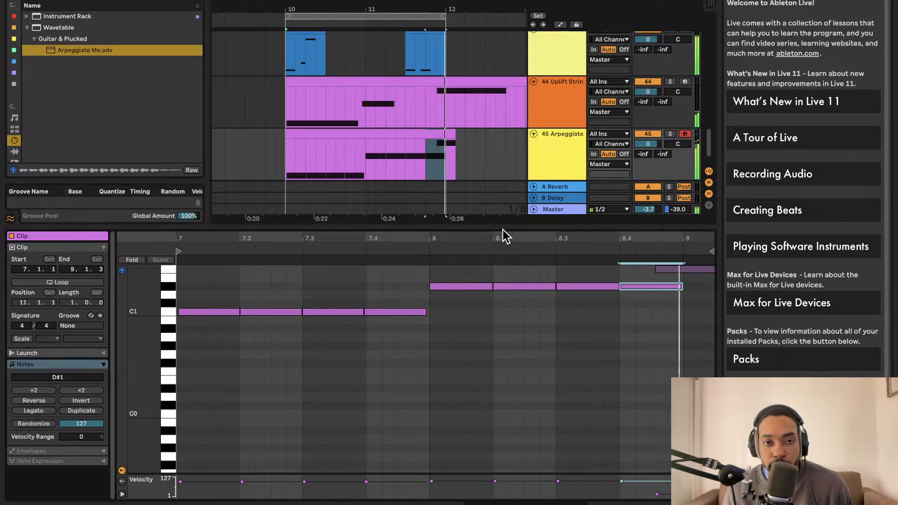
Collapse the note editor and mute the Uplift Strings Arp and Arpeggiate Me tracks to hear the drums and Reaktor 6 alone
{"action": "left_click_drag", "start_coordinate": [503, 228], "coordinate": [502, 423]}
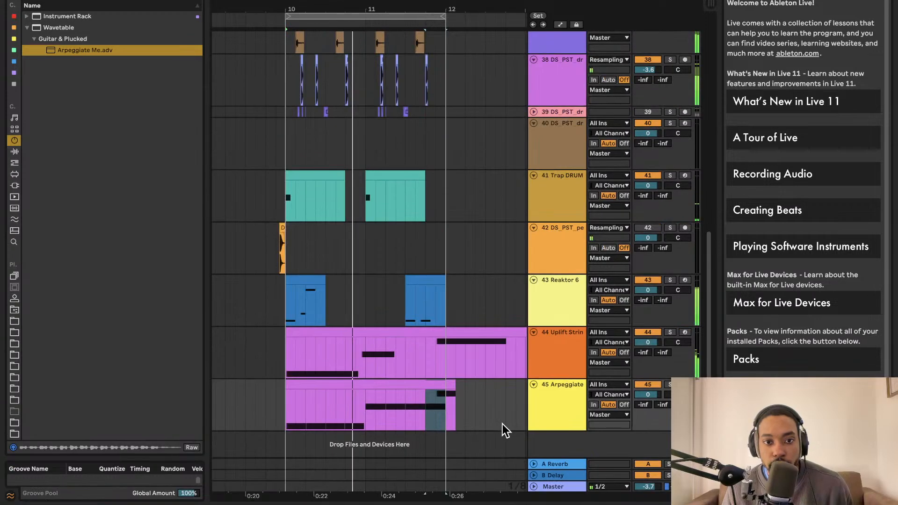
{"action": "left_click", "coordinate": [655, 332]}
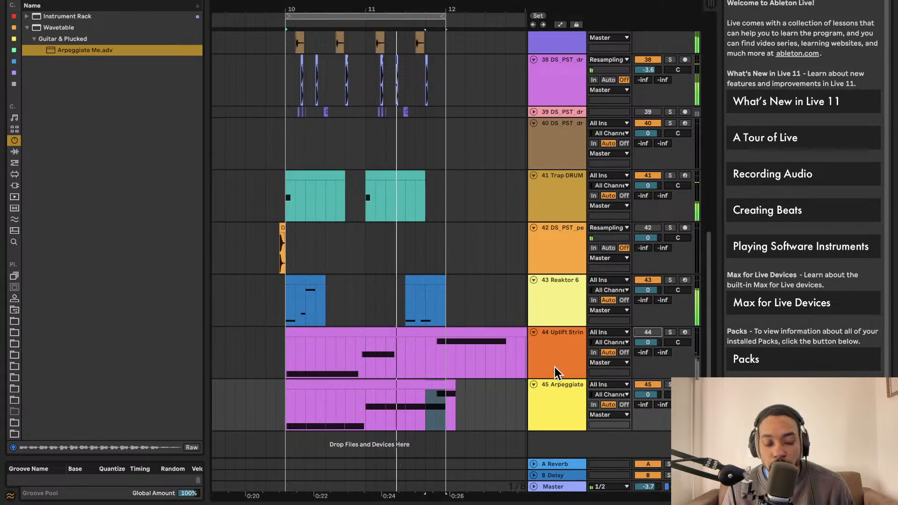
{"action": "left_click", "coordinate": [648, 384]}
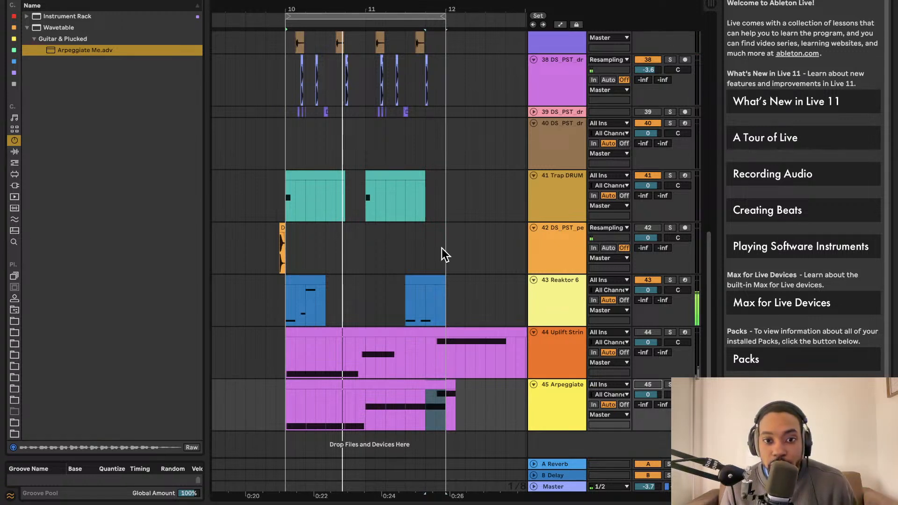
Split the Uplift Strings Arp and Arpeggiate Me clips at bar 12 and select the Uplift Strings Arp part covering bars 10 and 11
{"action": "left_click", "coordinate": [447, 371]}
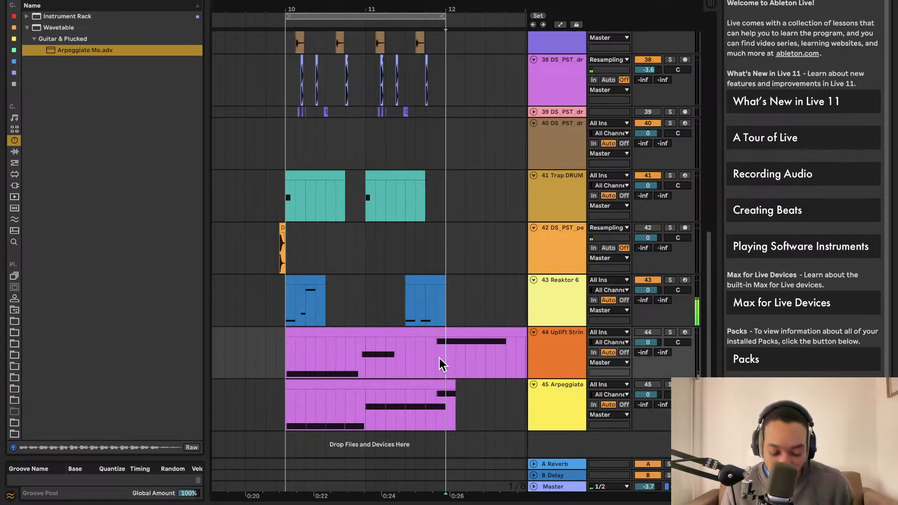
{"action": "left_click_drag", "start_coordinate": [448, 368], "coordinate": [478, 330]}
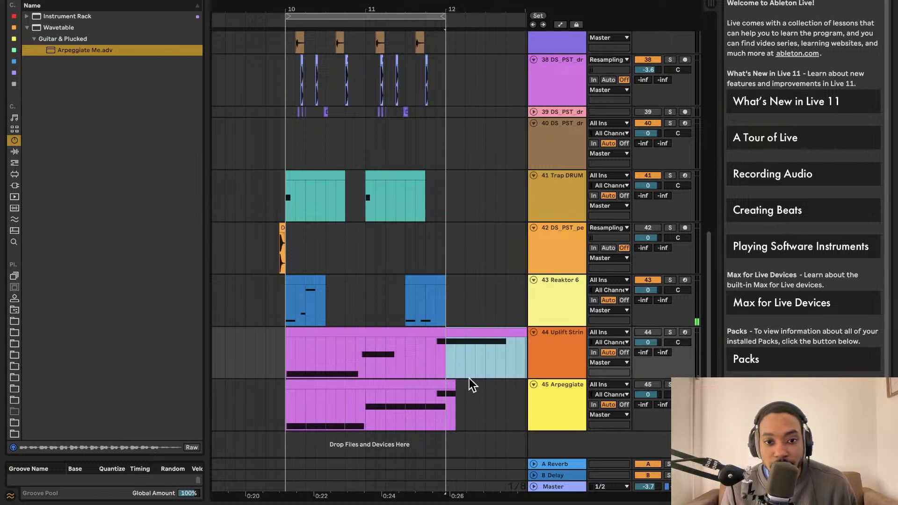
{"action": "left_click_drag", "start_coordinate": [454, 387], "coordinate": [449, 388]}
{"action": "left_click", "coordinate": [448, 392]}
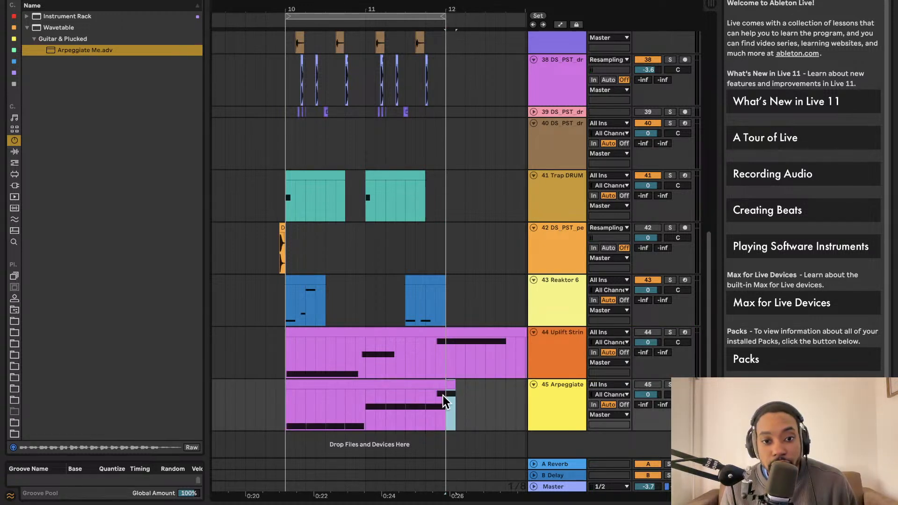
{"action": "left_click", "coordinate": [411, 388]}
{"action": "left_click", "coordinate": [432, 332]}
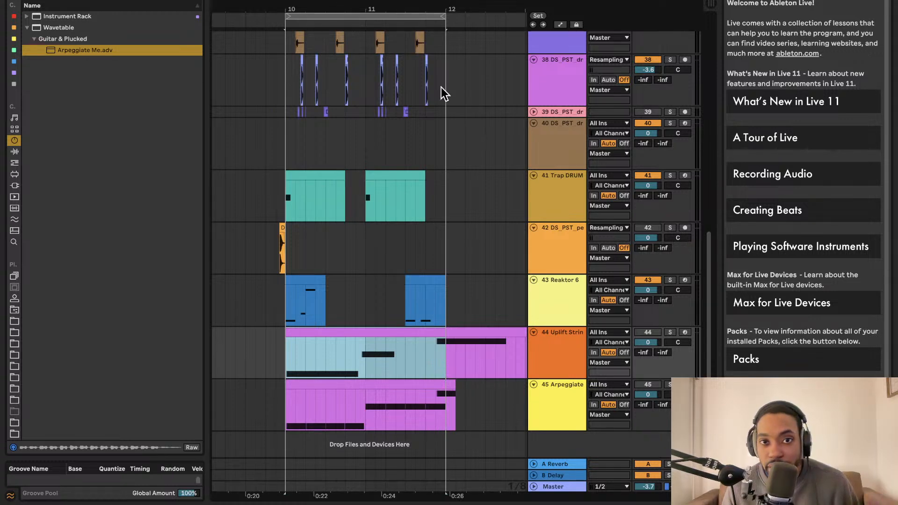
Place the insert marker at bar 10 on drum track 38
{"action": "scroll", "coordinate": [421, 93], "scroll_direction": "up", "scroll_amount": 5}
{"action": "left_click", "coordinate": [293, 220]}
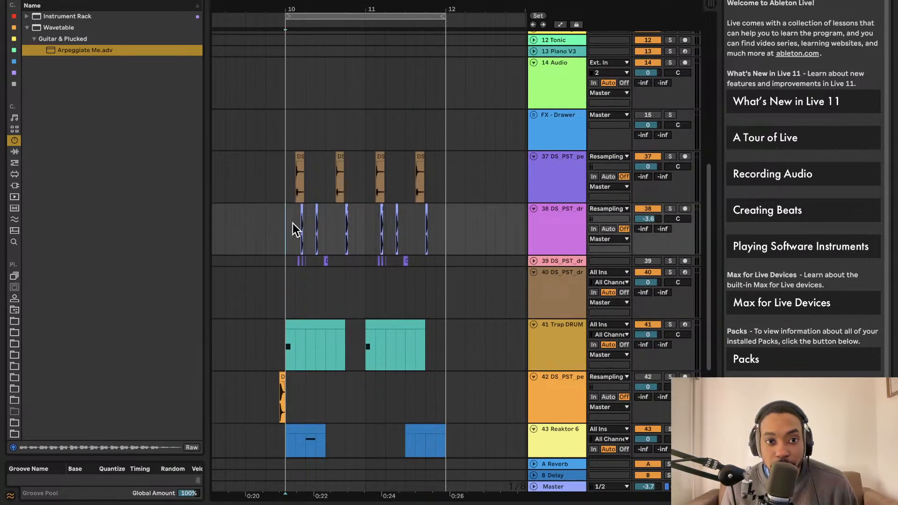